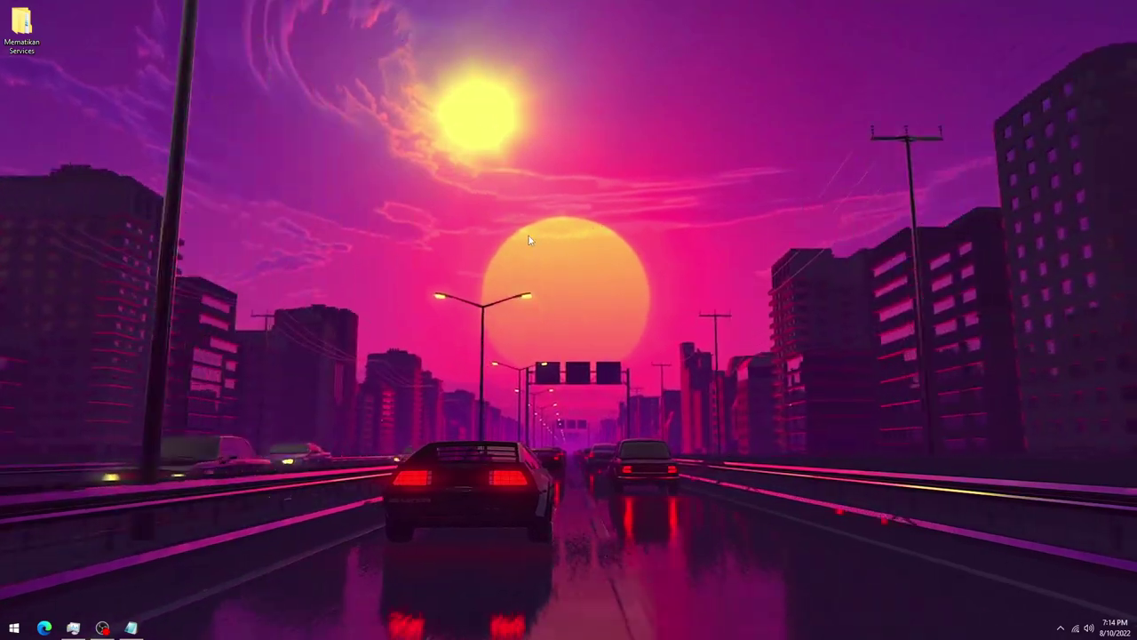
- Move the Mematikan Services folder to the middle of the desktop and open its Services subfolder
drag(21, 26, 545, 228)
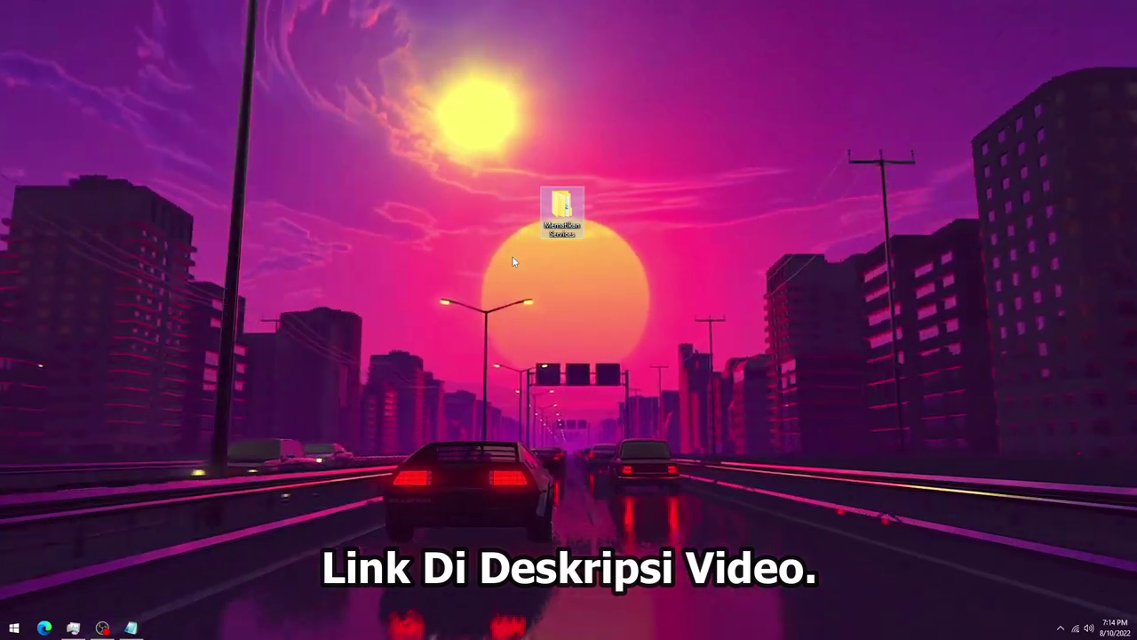
double_click(562, 211)
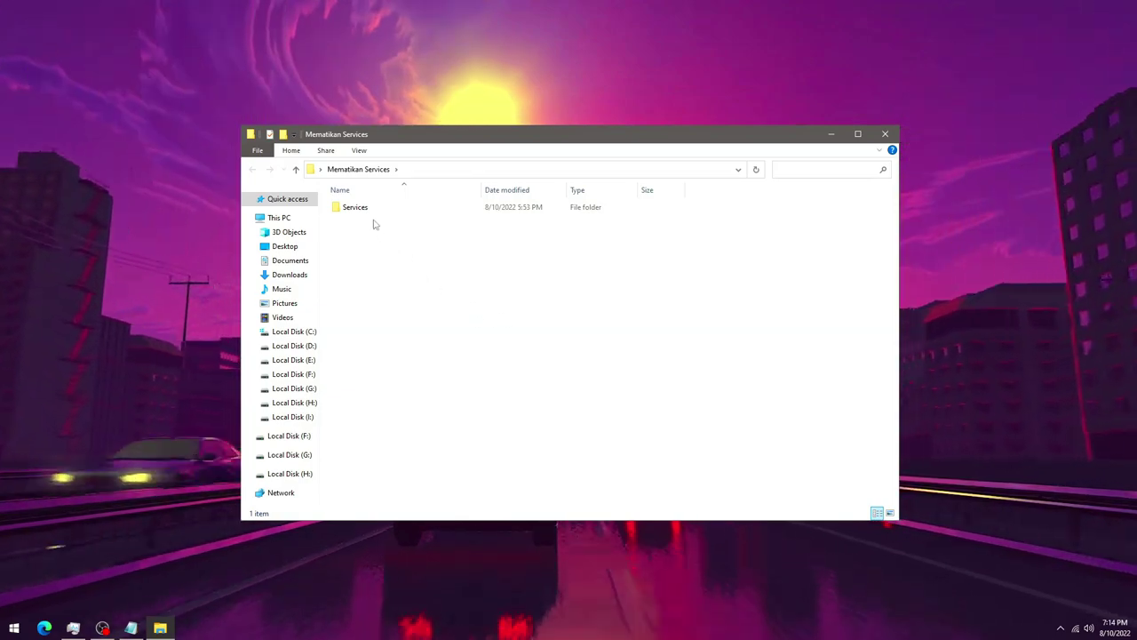
double_click(367, 211)
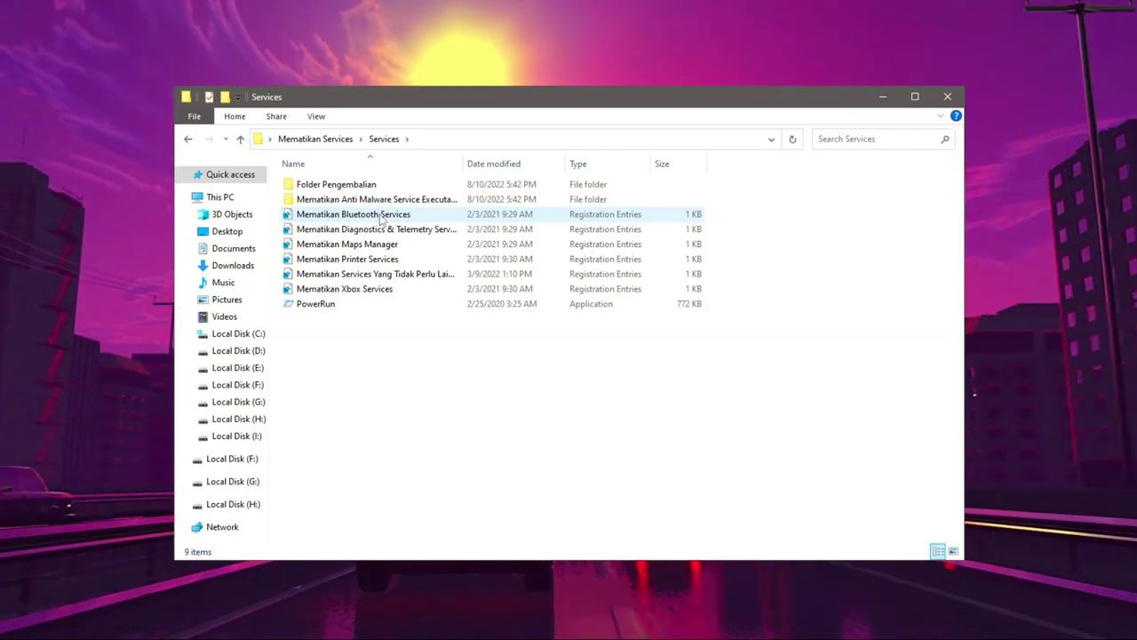
- Run the Mematikan Bluetooth Services registry file through PowerRun and accept adding its entries to the registry
mouse_move(336, 218)
mouse_down()
mouse_move(333, 309)
mouse_move(349, 222)
mouse_up()
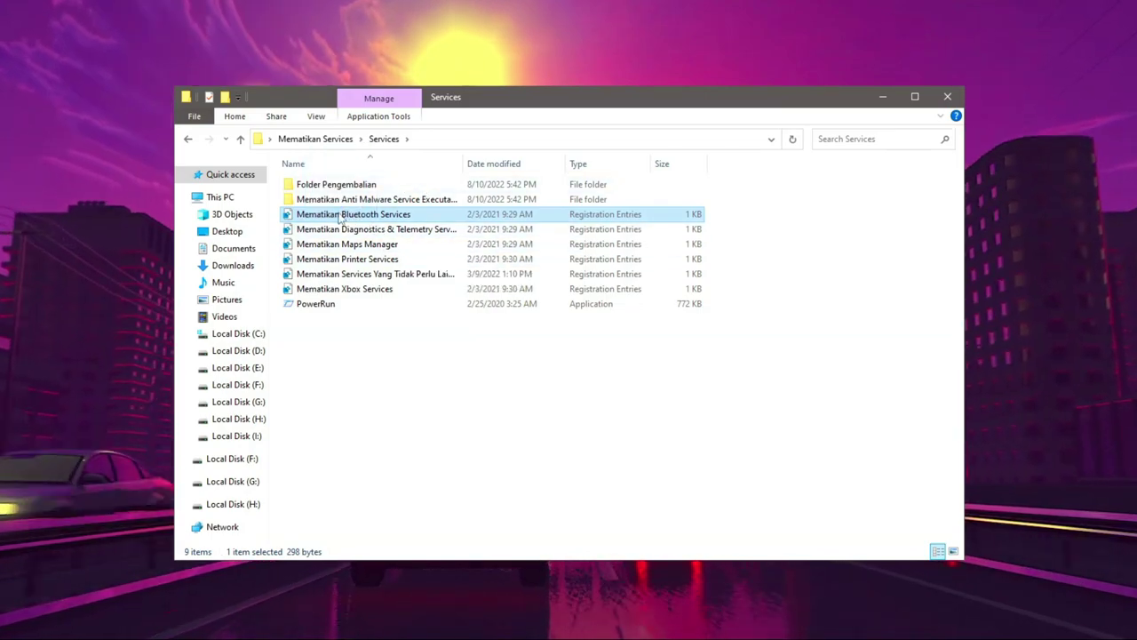
drag(341, 241, 323, 308)
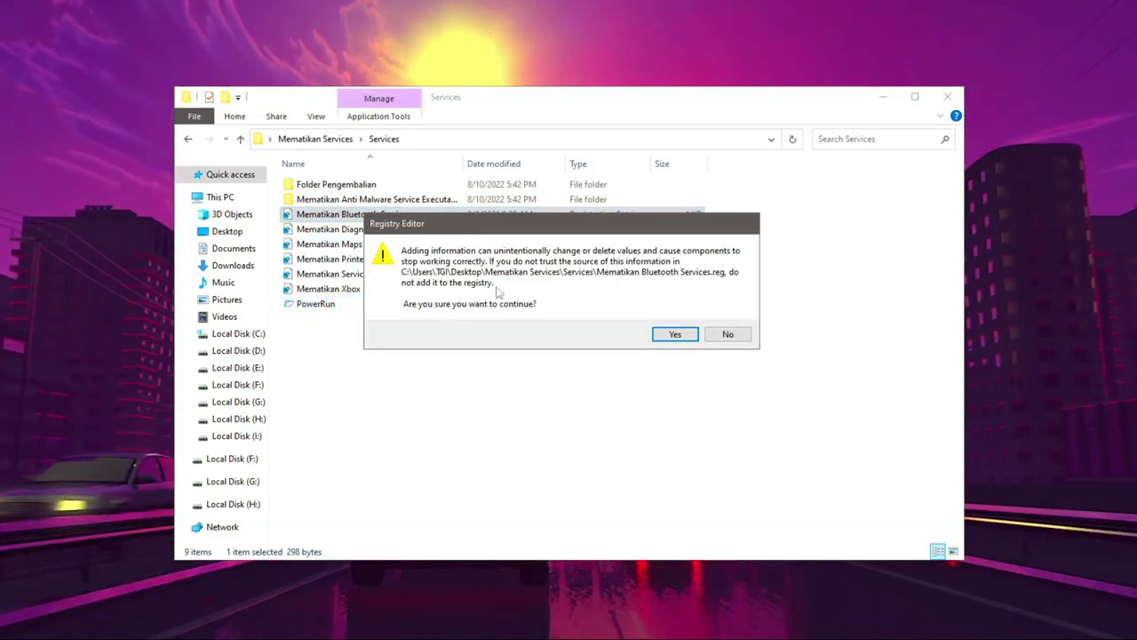
click(672, 334)
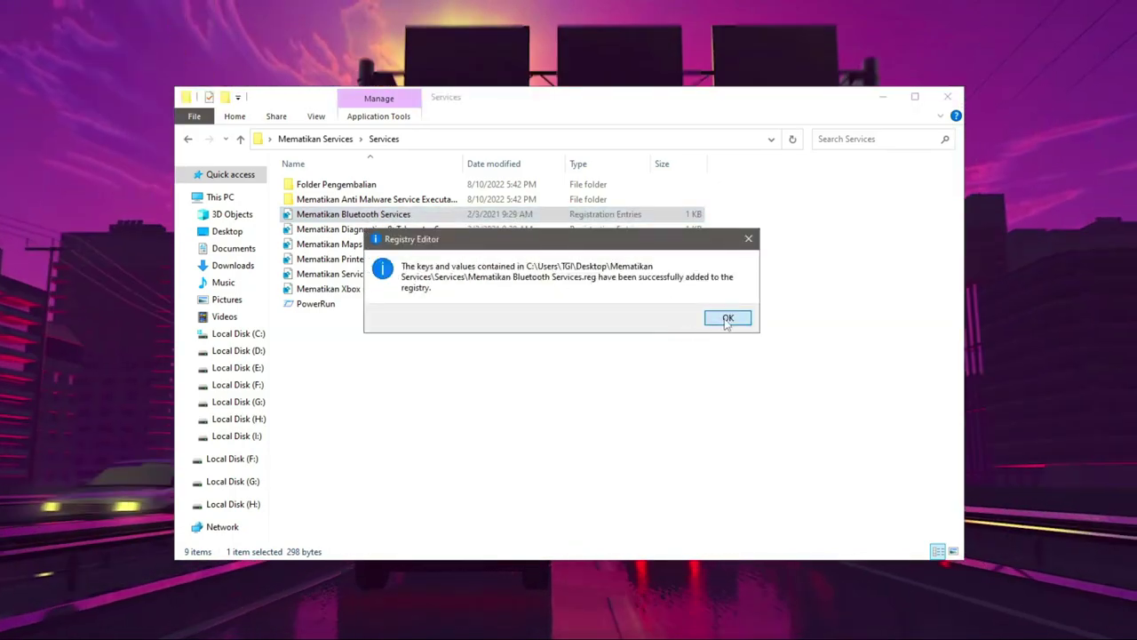
click(726, 318)
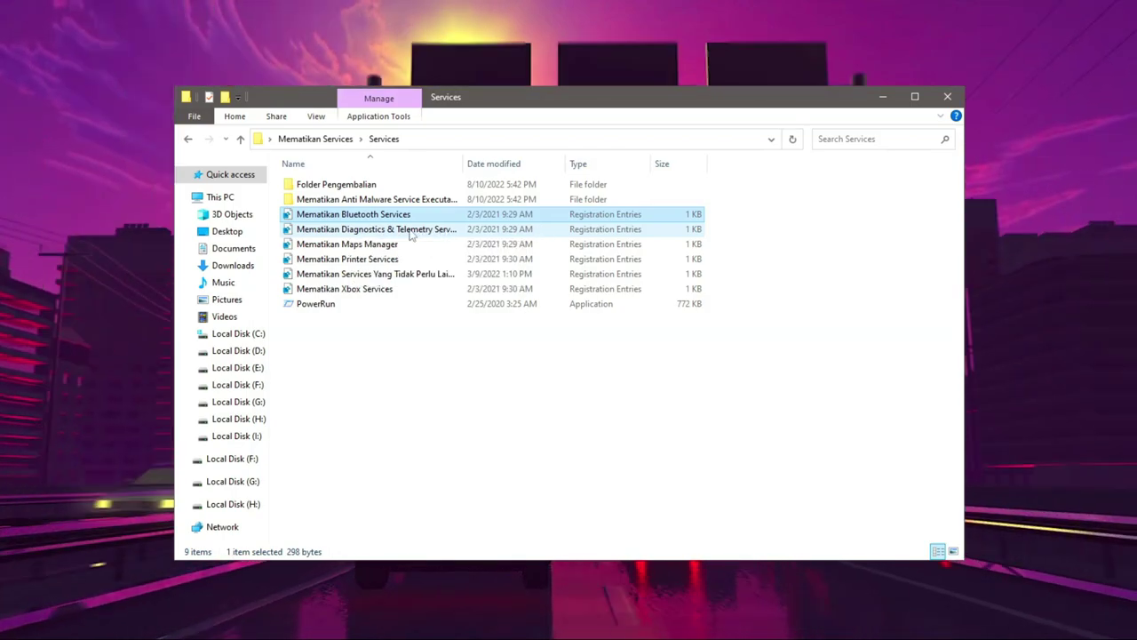
- Add the Mematikan Diagnostics & Telemetry Services file's entries to the registry, accepting the confirmation
mouse_move(394, 237)
mouse_down()
mouse_move(364, 302)
mouse_move(325, 347)
mouse_move(375, 233)
mouse_up()
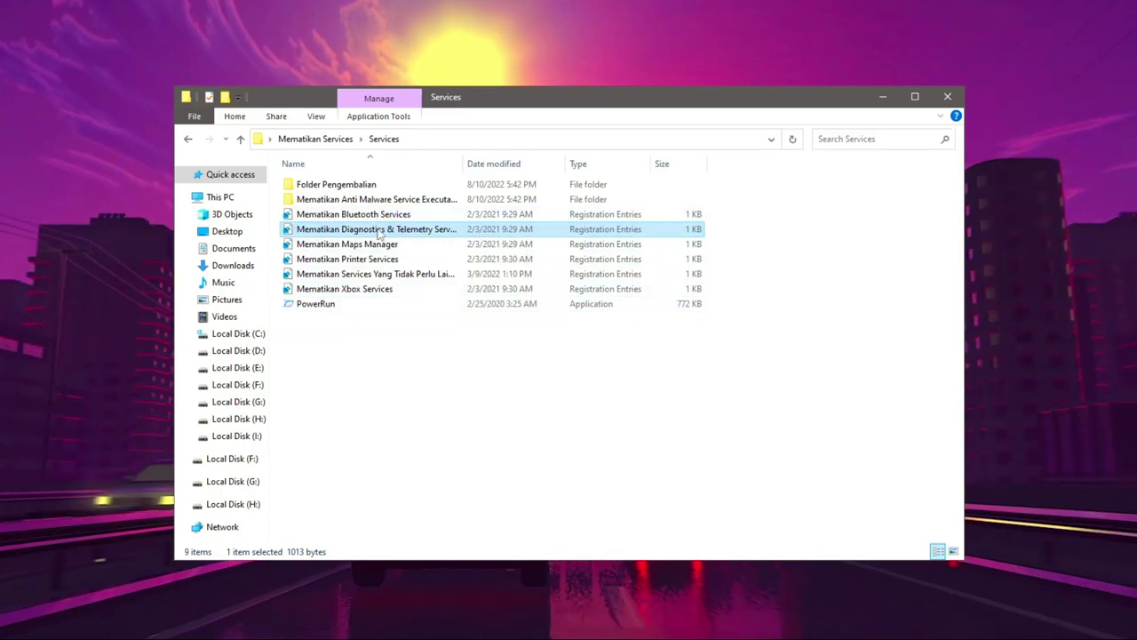
double_click(383, 232)
click(675, 335)
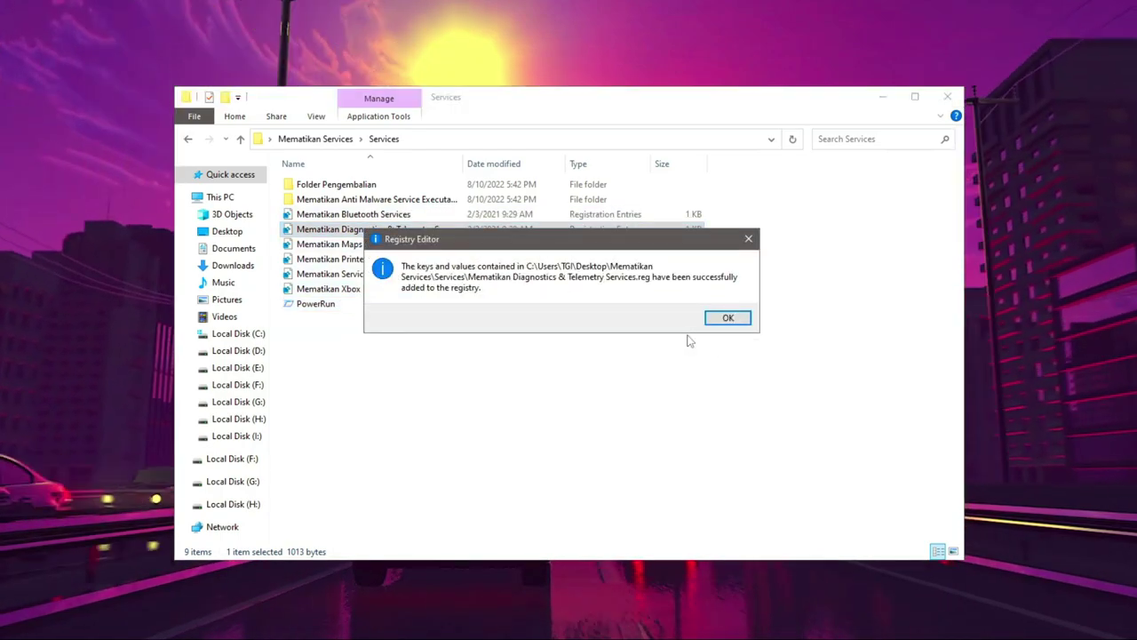
click(726, 318)
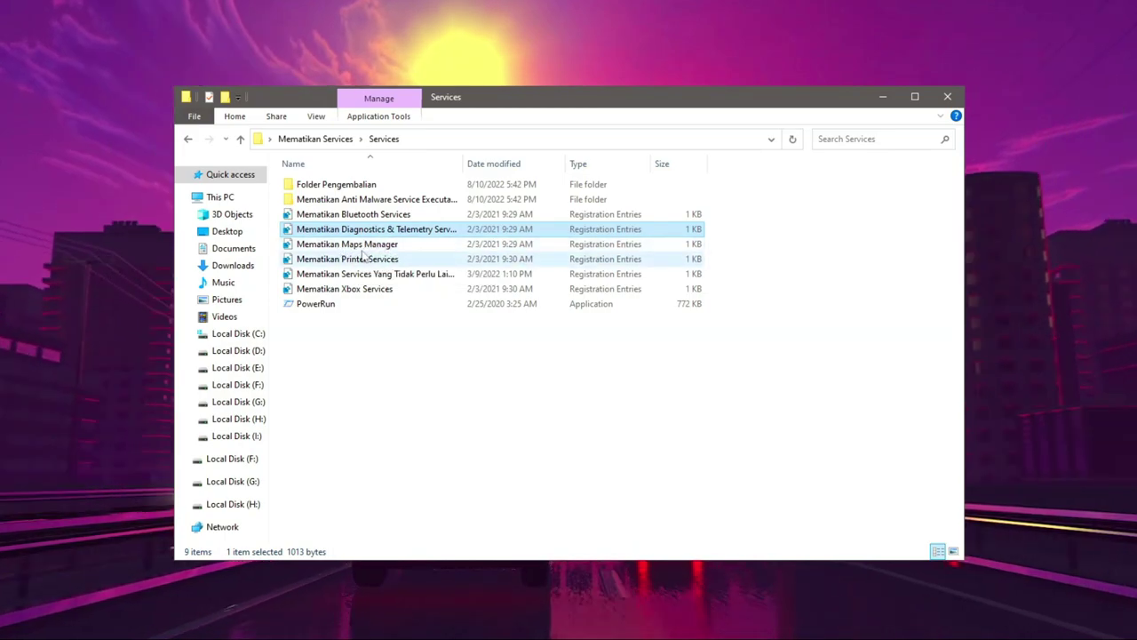
- Run the Mematikan Maps Manager registry file through PowerRun and accept adding its entries to the registry
drag(363, 246, 411, 317)
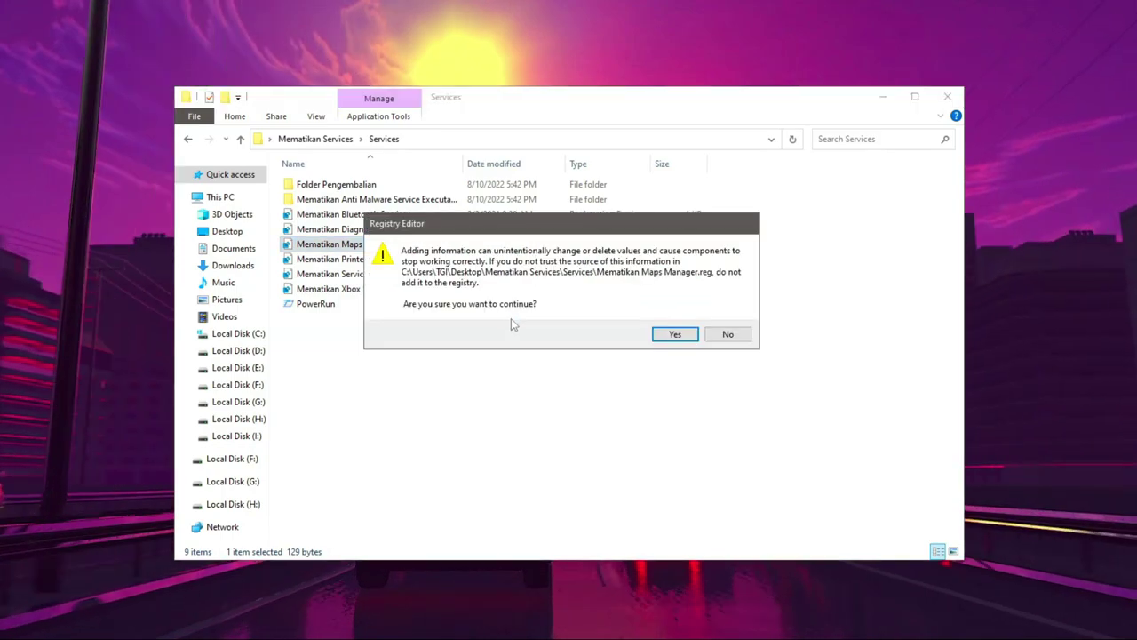
click(674, 333)
click(726, 313)
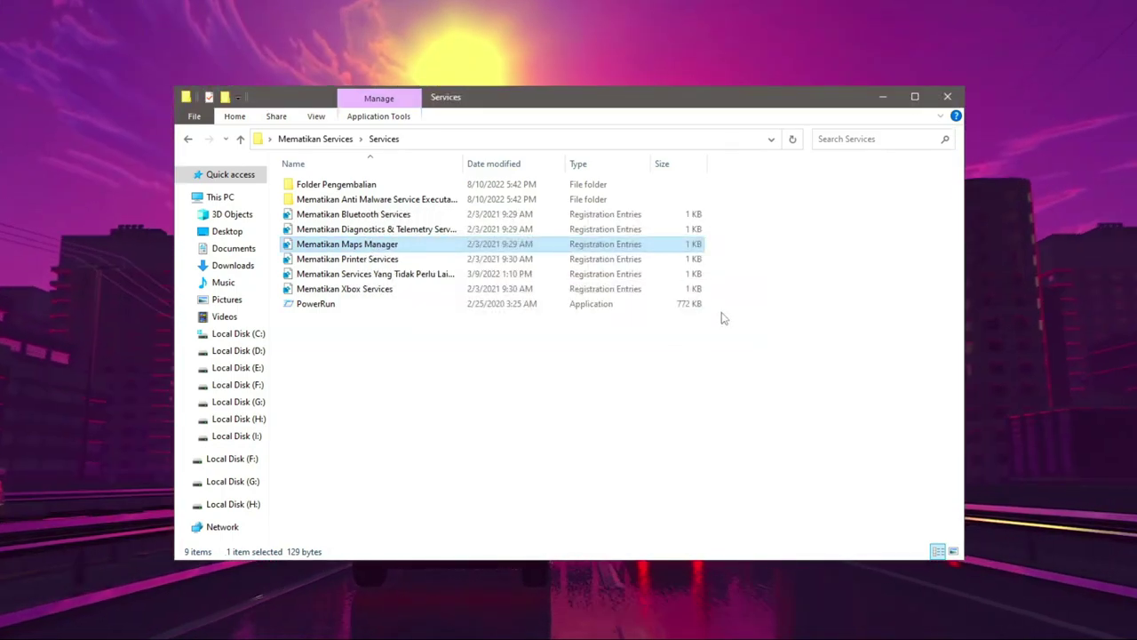
- Run the Mematikan Printer Services registry file through PowerRun and accept adding its entries to the registry
click(449, 258)
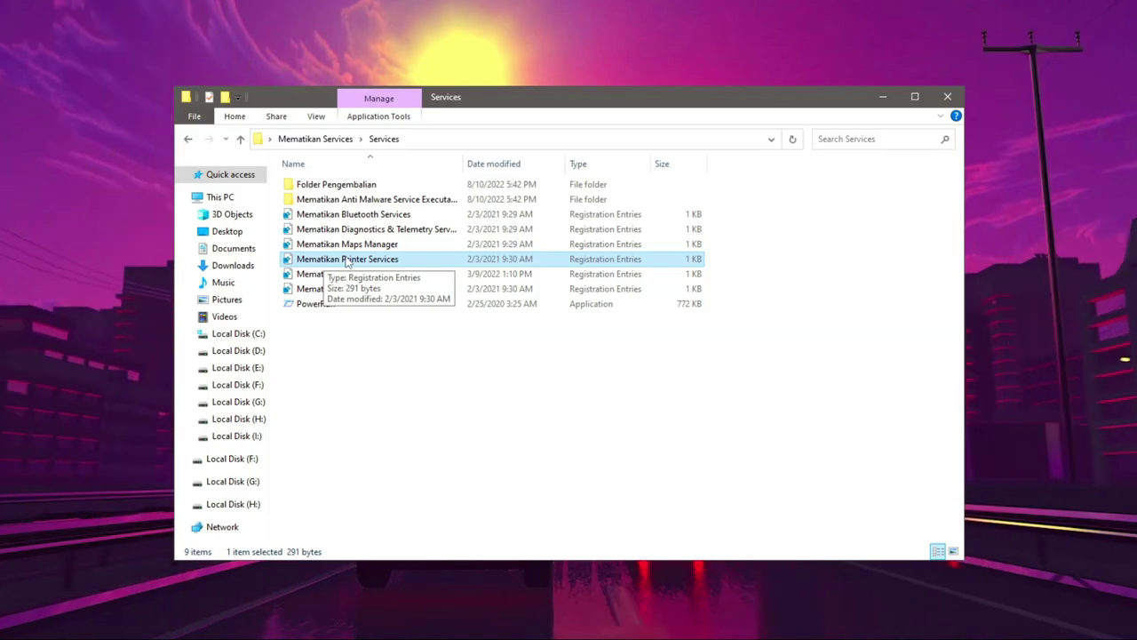
drag(351, 255, 344, 311)
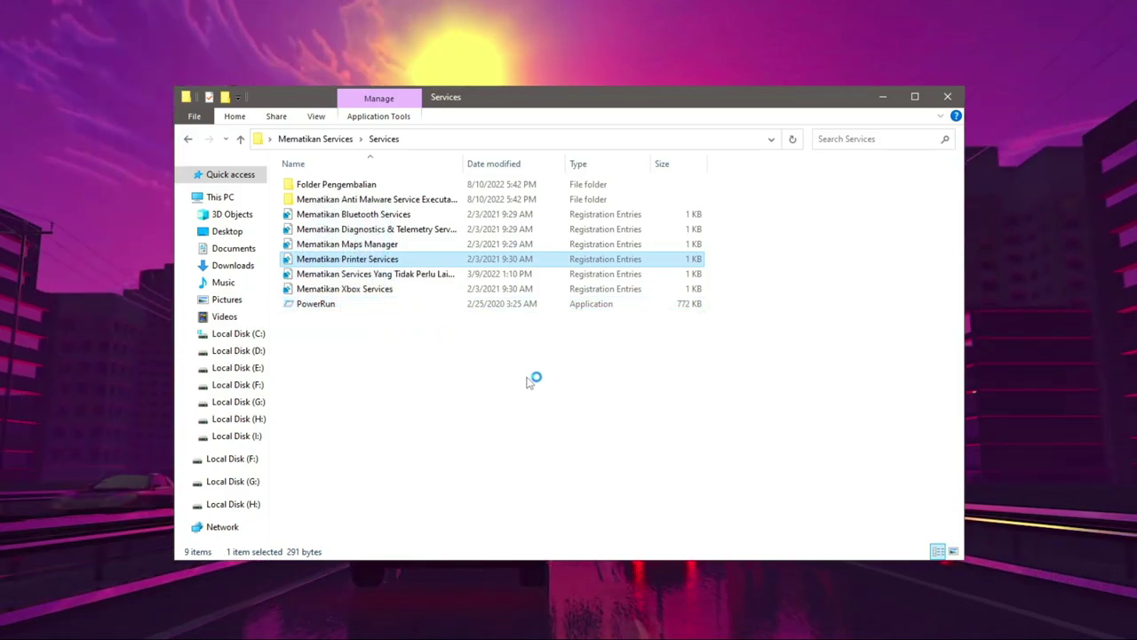
click(676, 333)
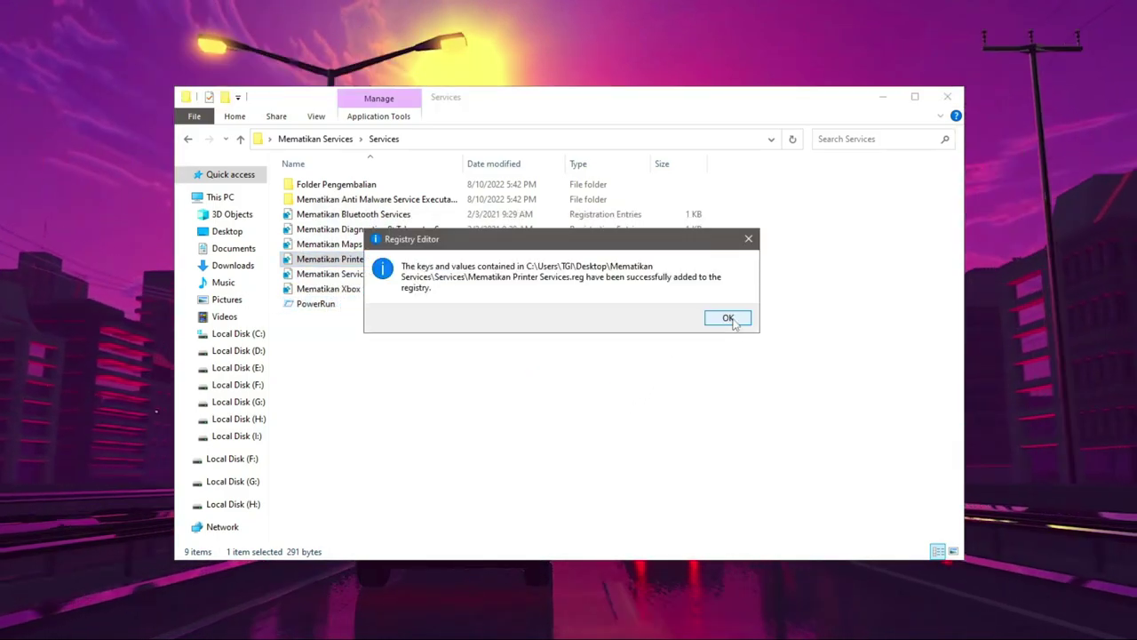
click(733, 321)
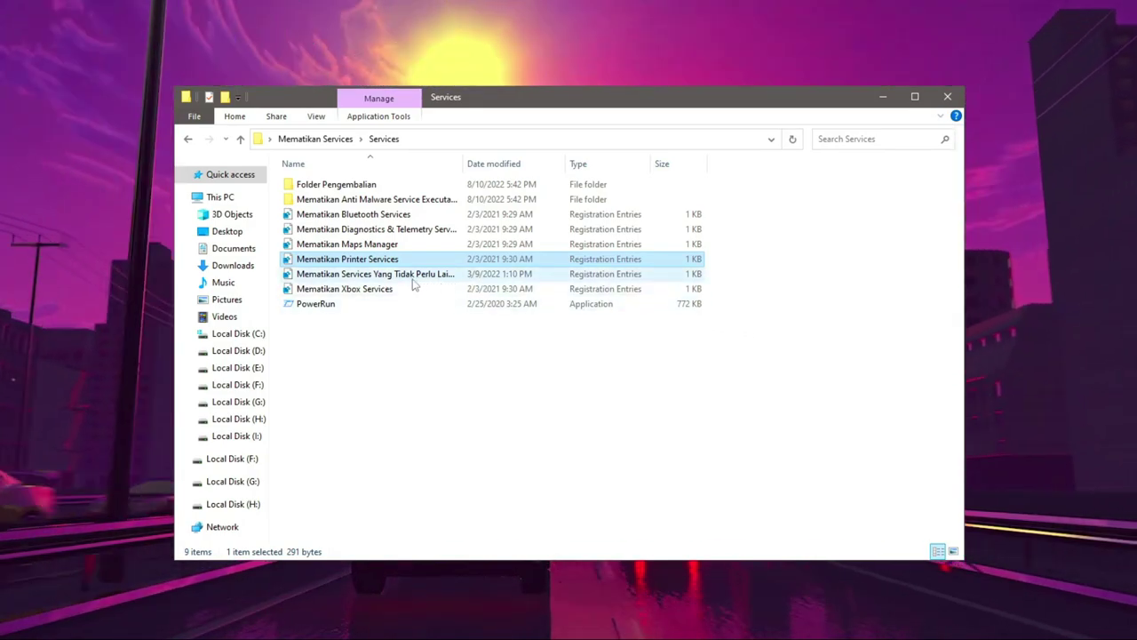
- Run the Mematikan Services Yang Tidak Perlu Lainnya registry file through PowerRun and accept adding its entries to the registry
click(416, 277)
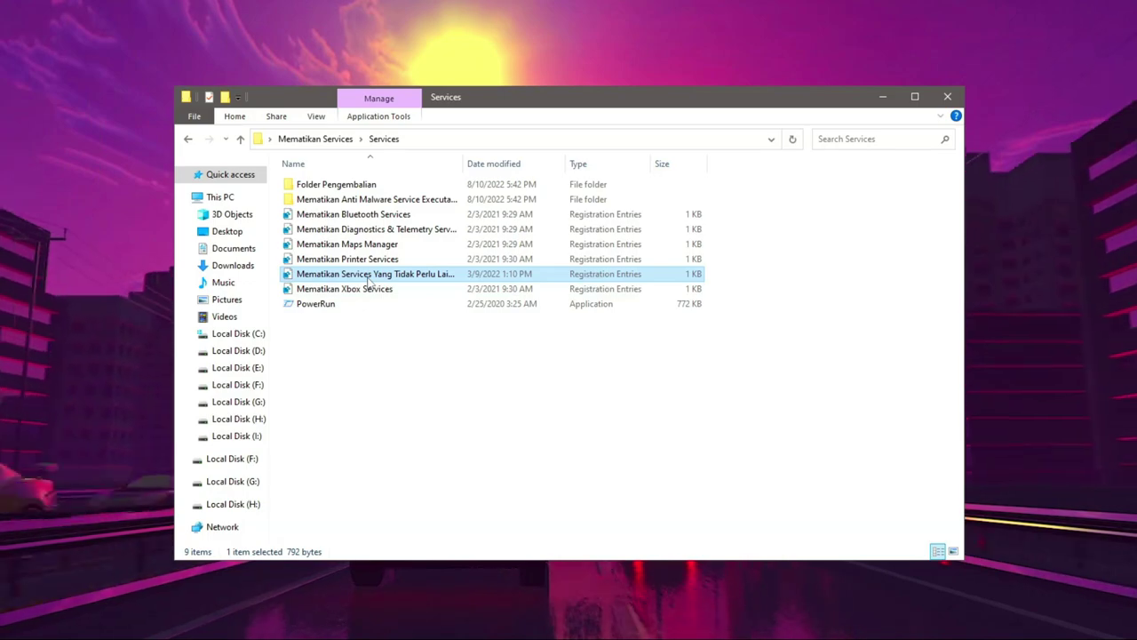
drag(369, 279, 325, 302)
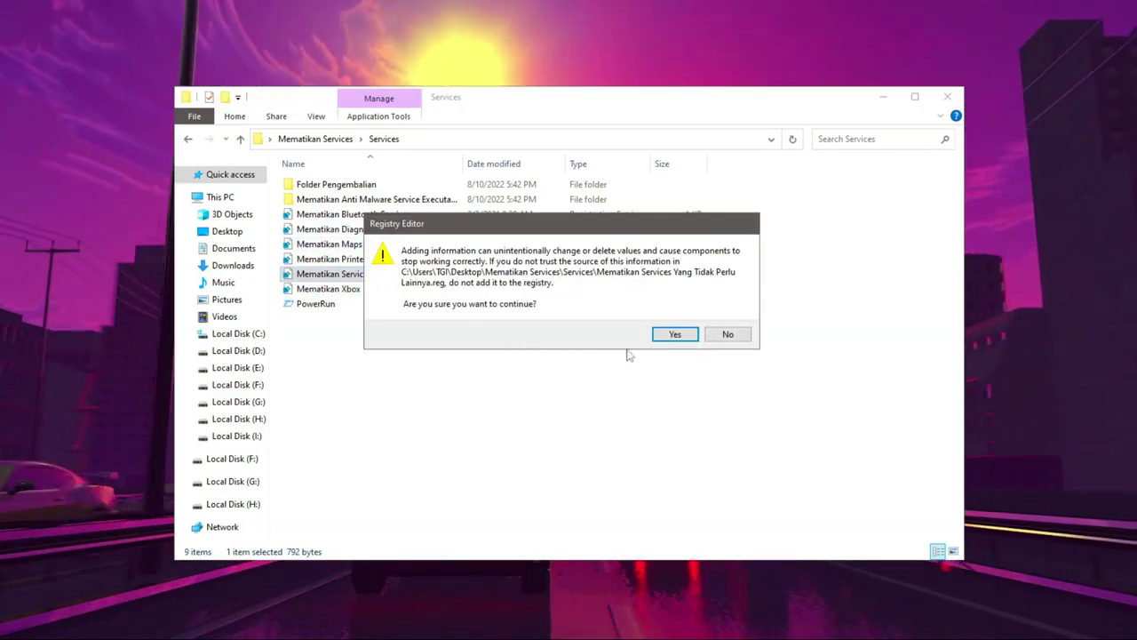
click(675, 333)
click(723, 317)
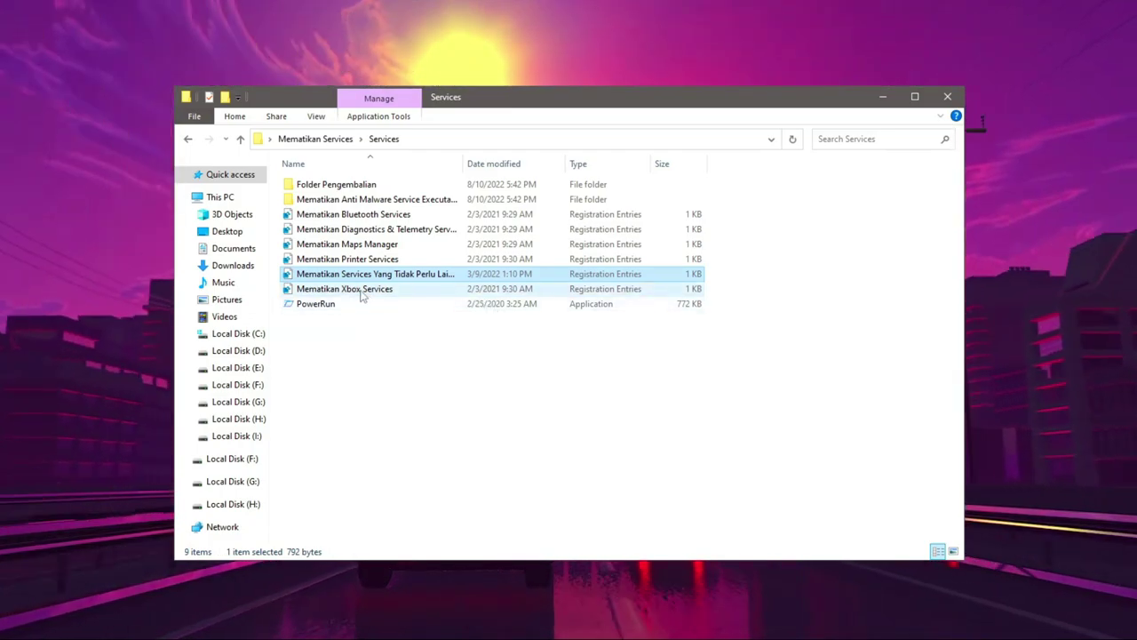
- Run the Mematikan Xbox Services registry file through PowerRun and accept adding its entries to the registry
click(364, 289)
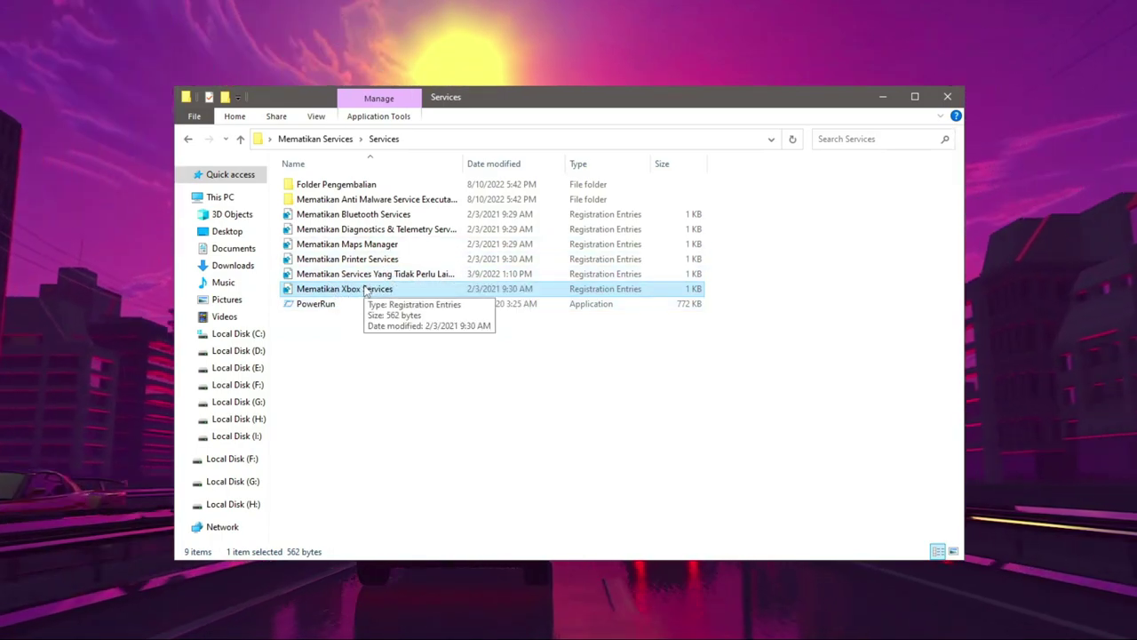
drag(356, 293, 322, 305)
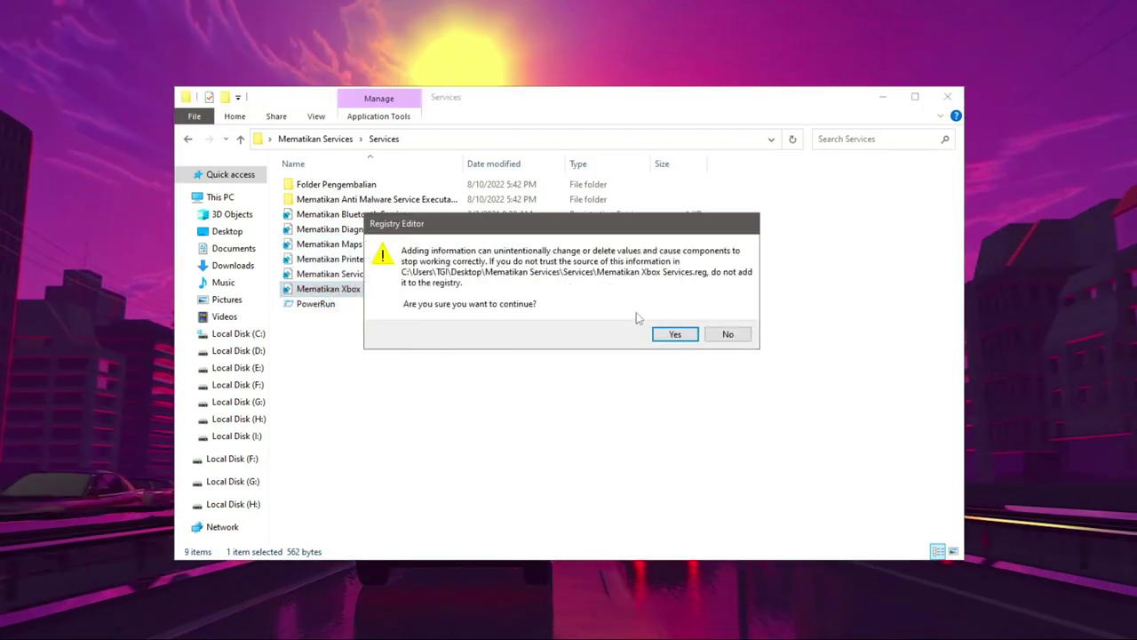
click(670, 336)
click(718, 318)
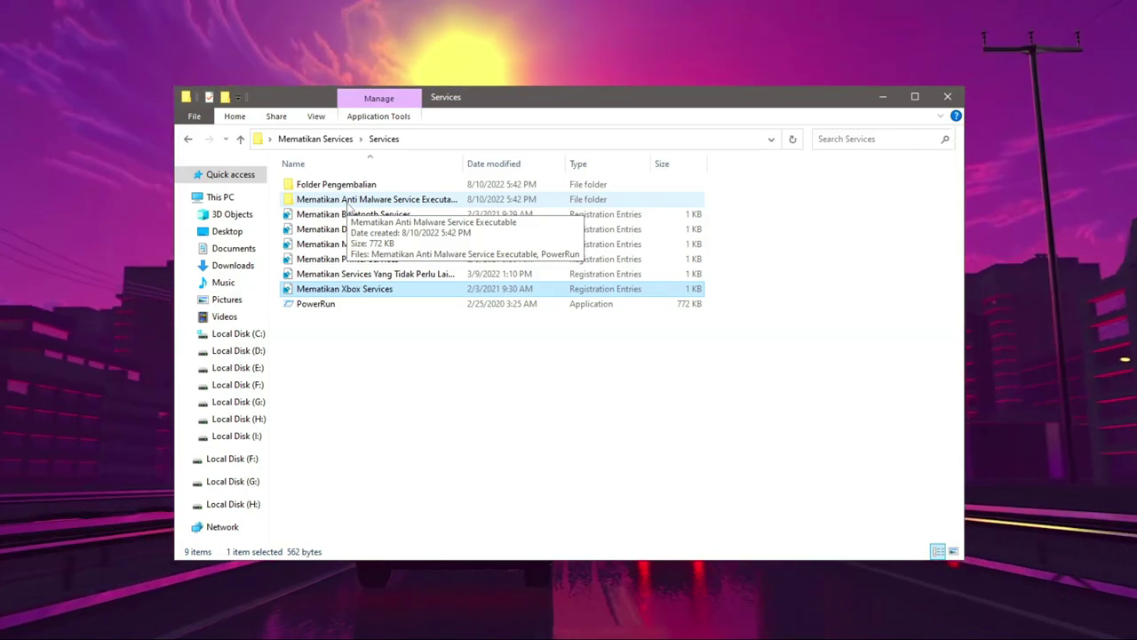
- Open the Mematikan Anti Malware Service Executable folder and look at its registry file
double_click(348, 201)
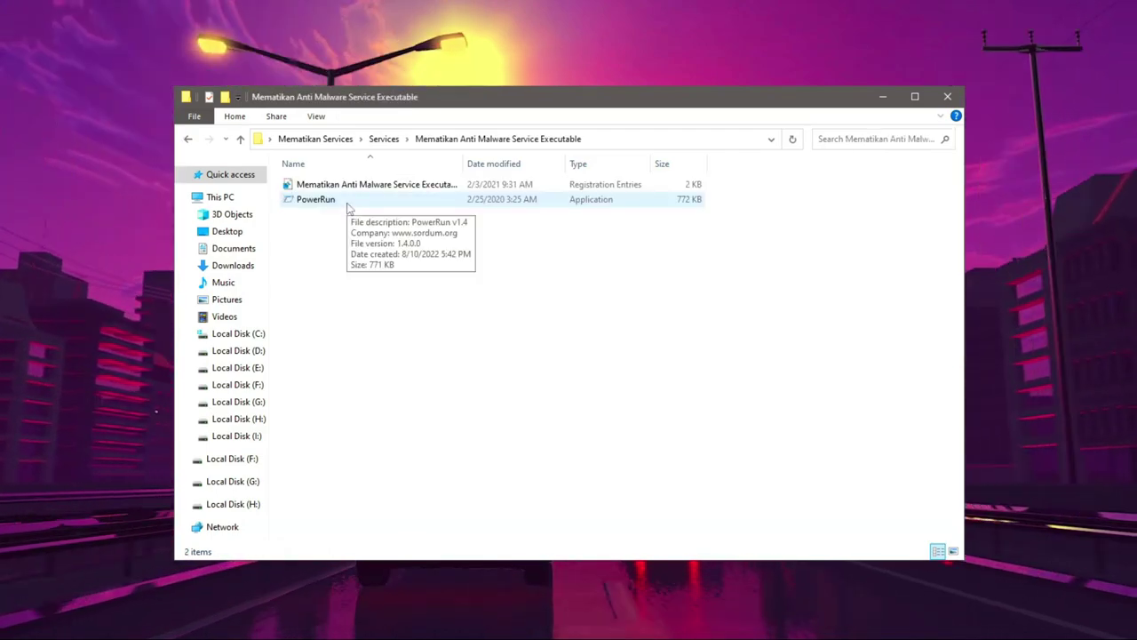
click(361, 184)
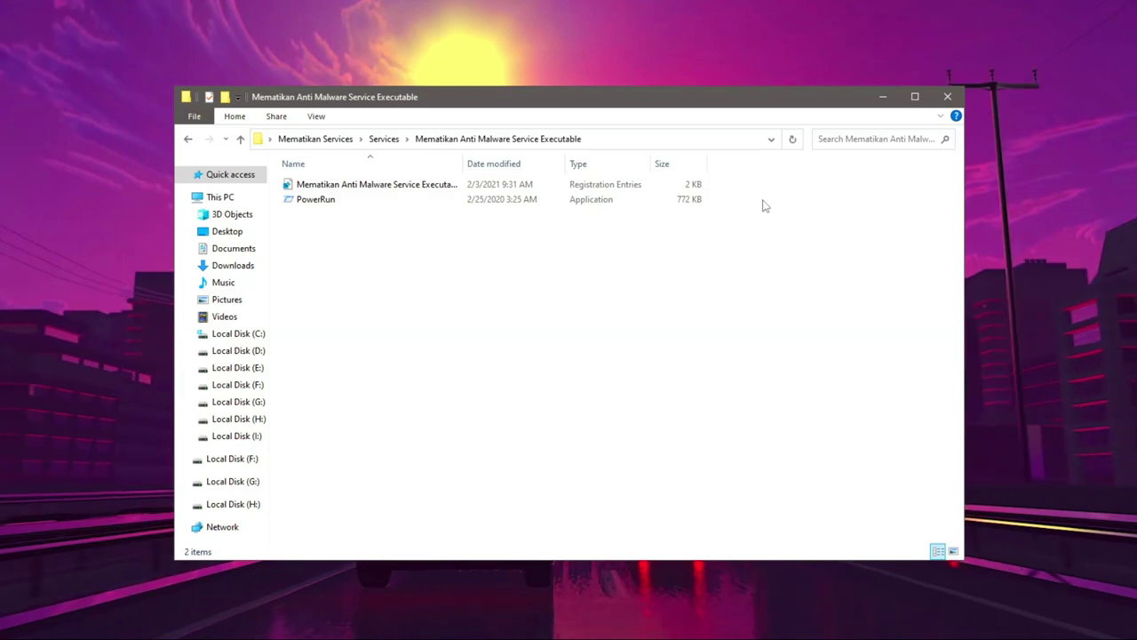
- Open Windows Security, view the Virus & threat protection page, return to the overview and close the window
key(super)
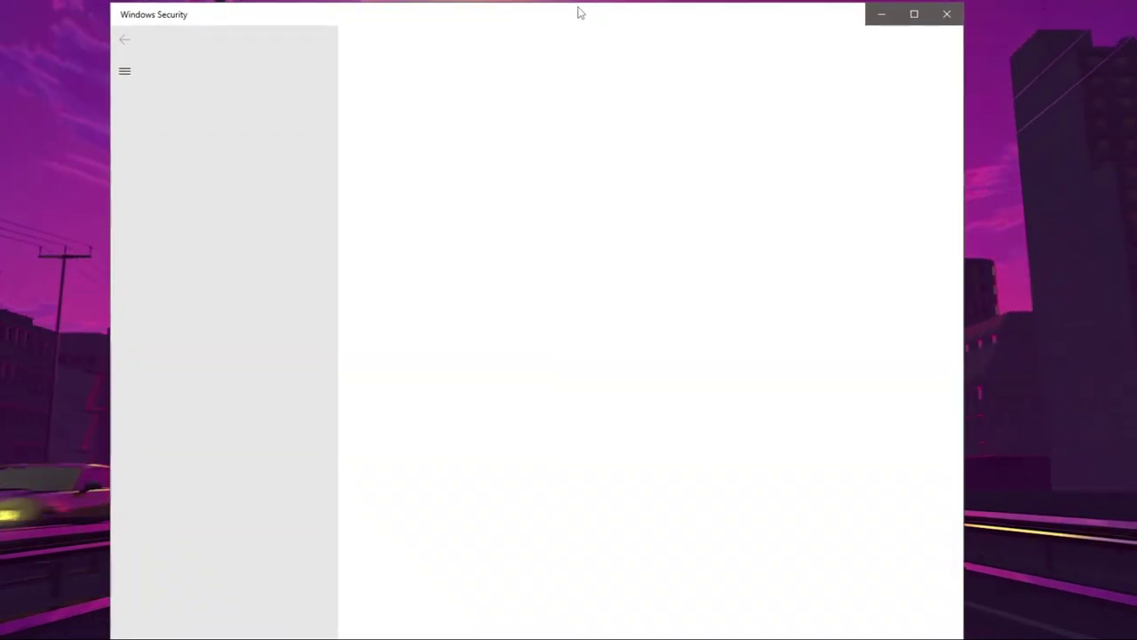
drag(390, 20, 485, 23)
click(576, 182)
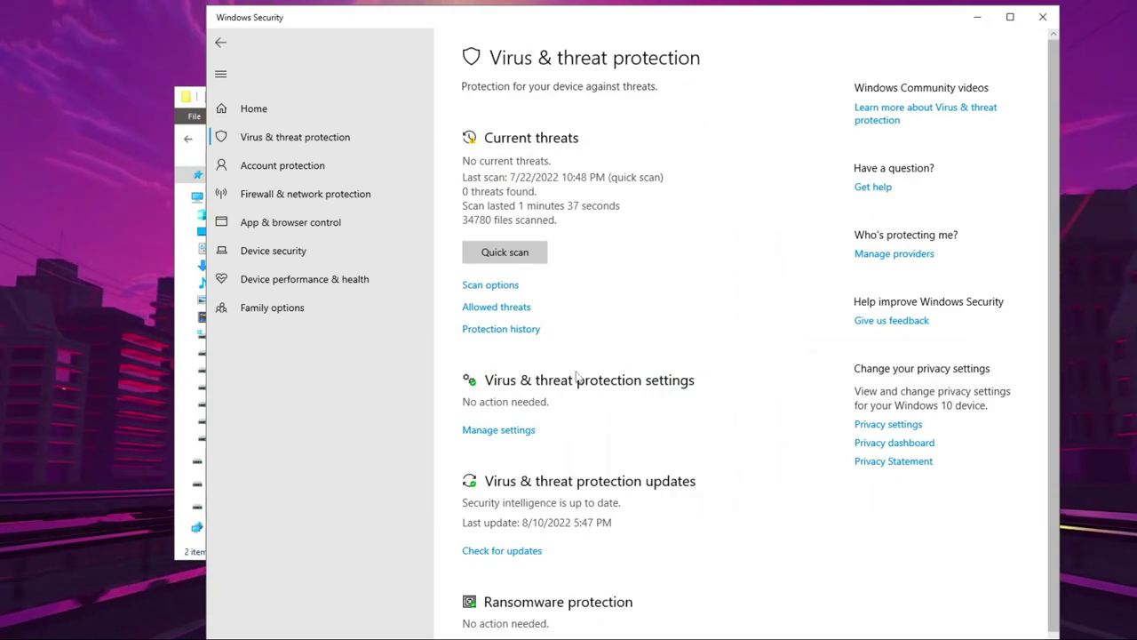
click(220, 42)
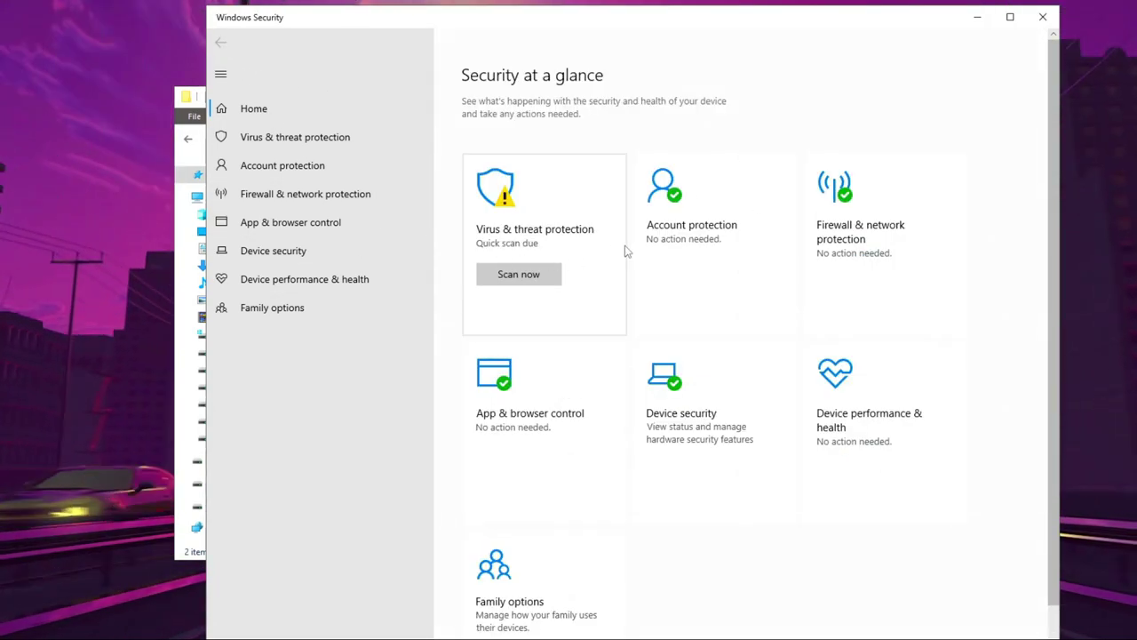
click(1042, 17)
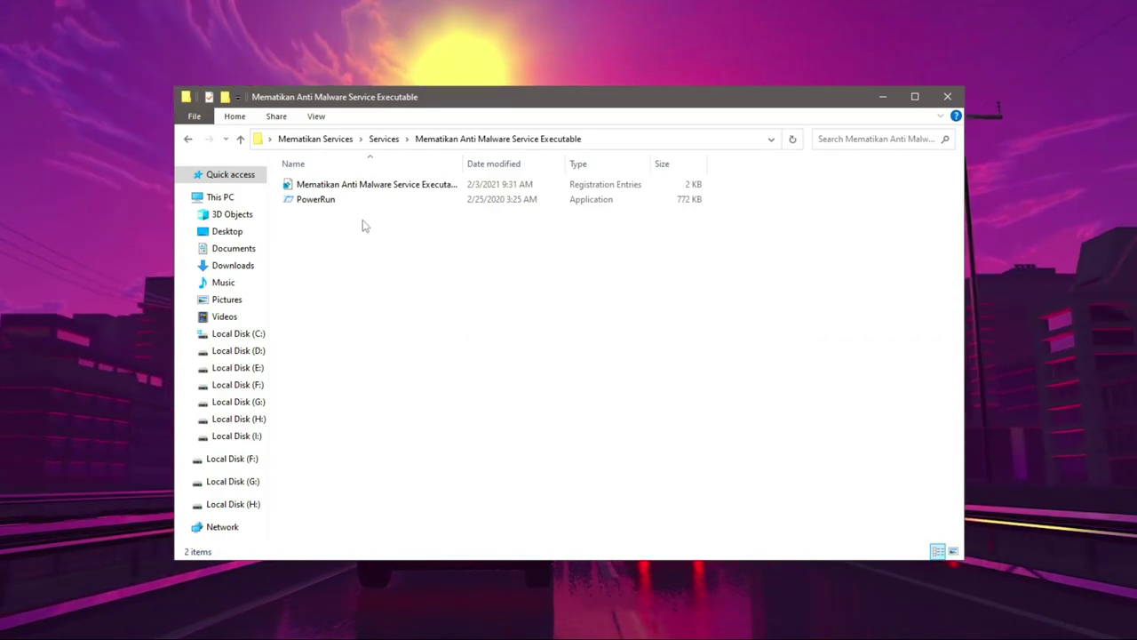
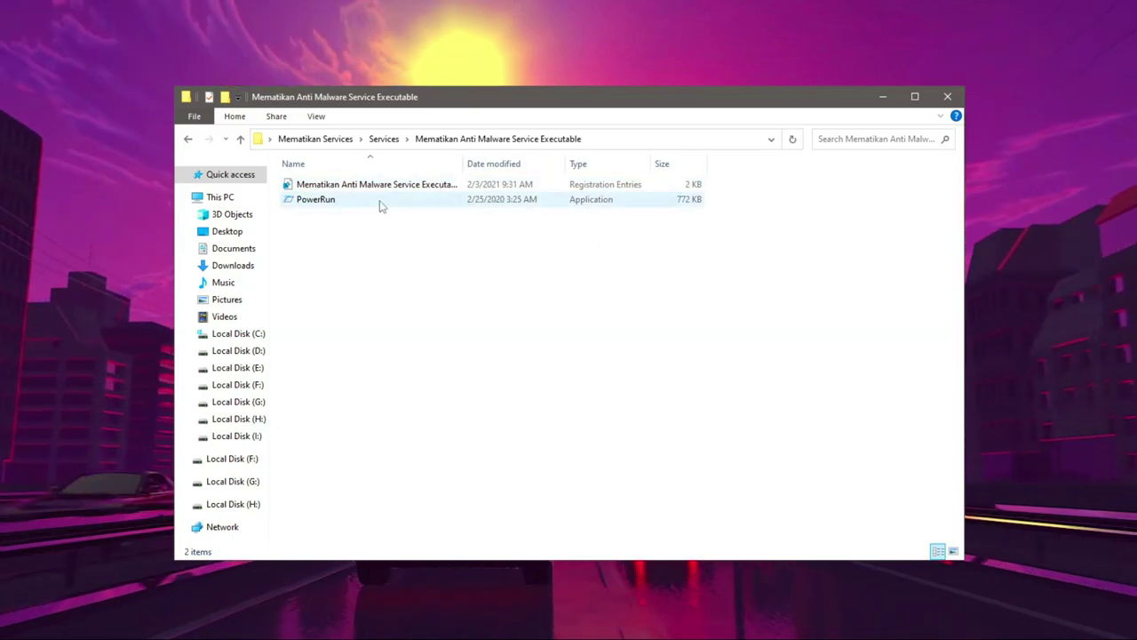
- Return to the Services folder and open Folder Pengembalian to review its restore files
drag(326, 239, 619, 271)
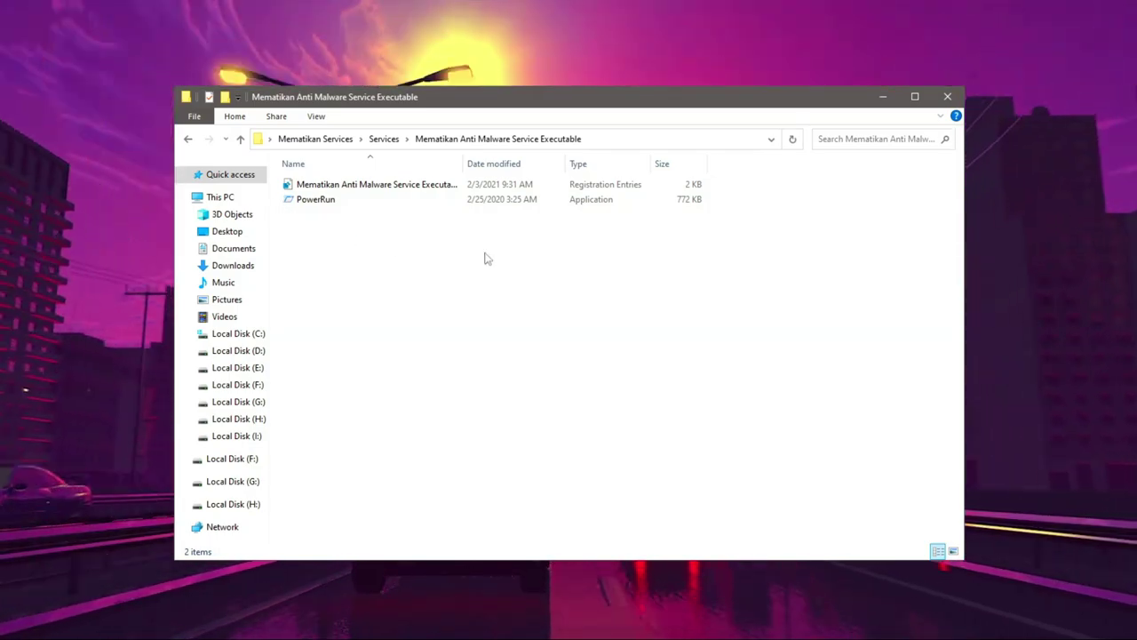
click(383, 138)
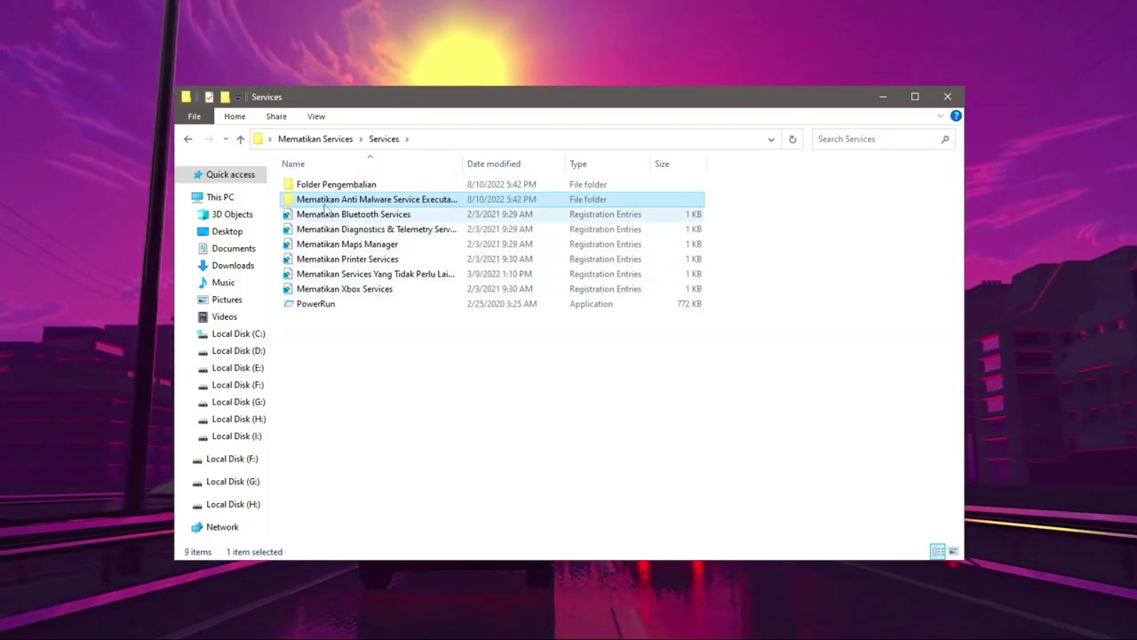
click(317, 186)
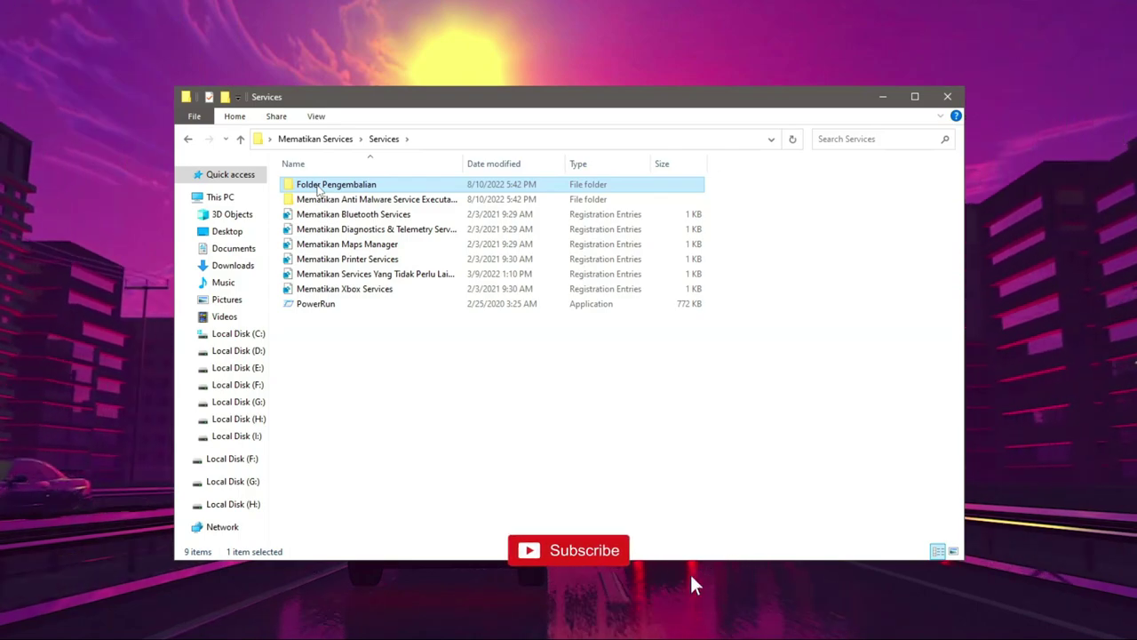
double_click(317, 188)
drag(311, 172, 491, 347)
click(294, 315)
drag(294, 315, 485, 258)
click(604, 338)
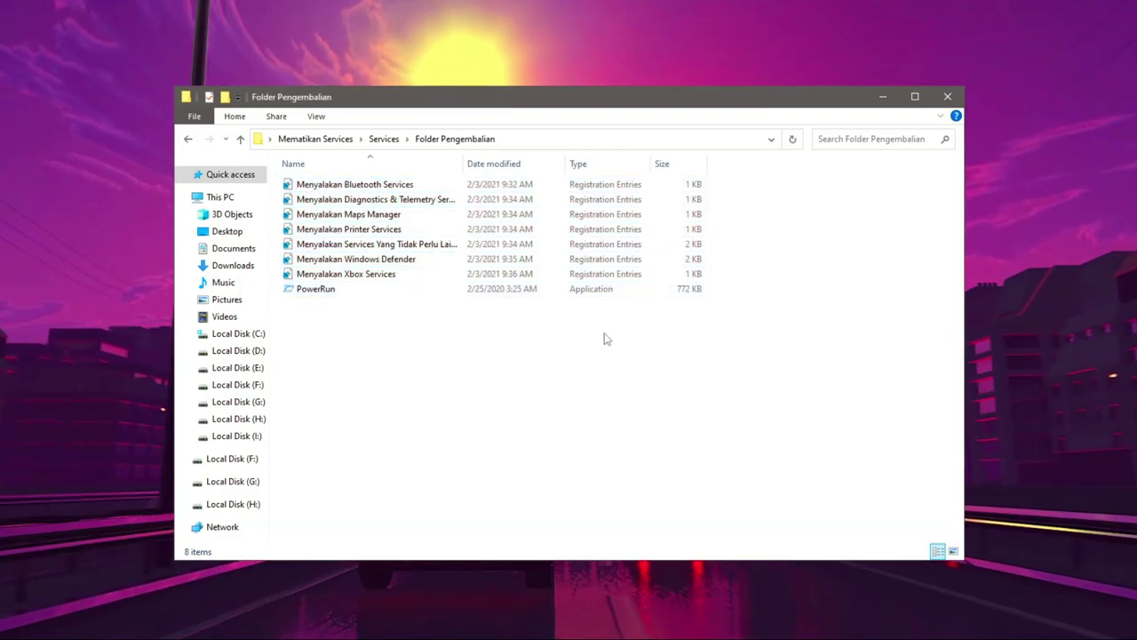
- Try the Menyalakan Bluetooth Services restore file through PowerRun, decline the registry import, and select the Menyalakan Windows Defender file
click(406, 186)
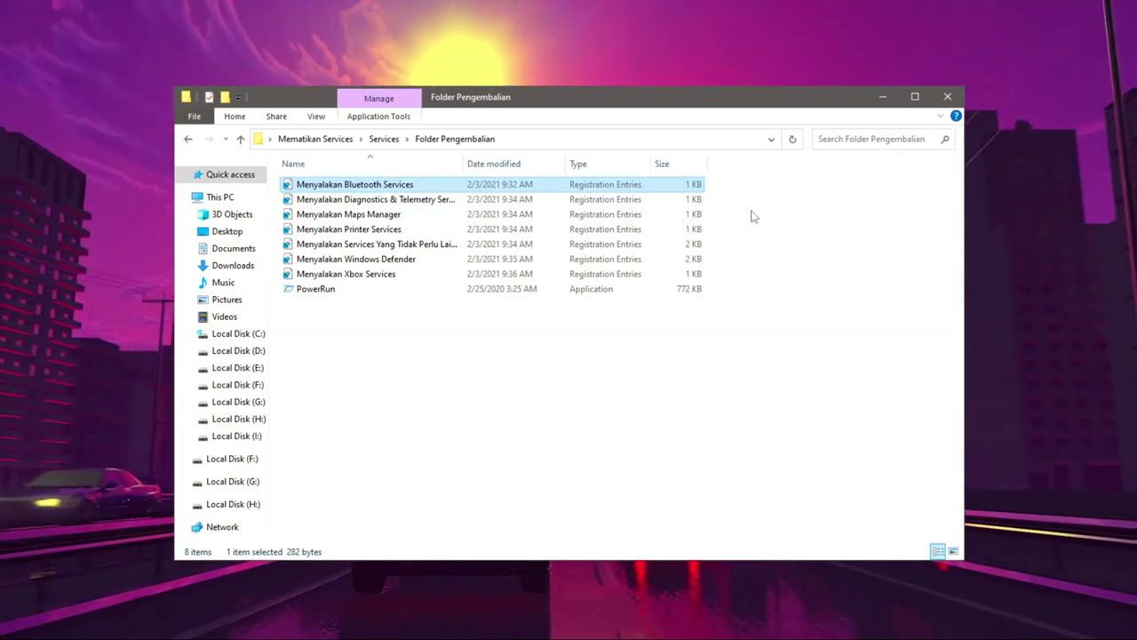
drag(373, 184, 338, 292)
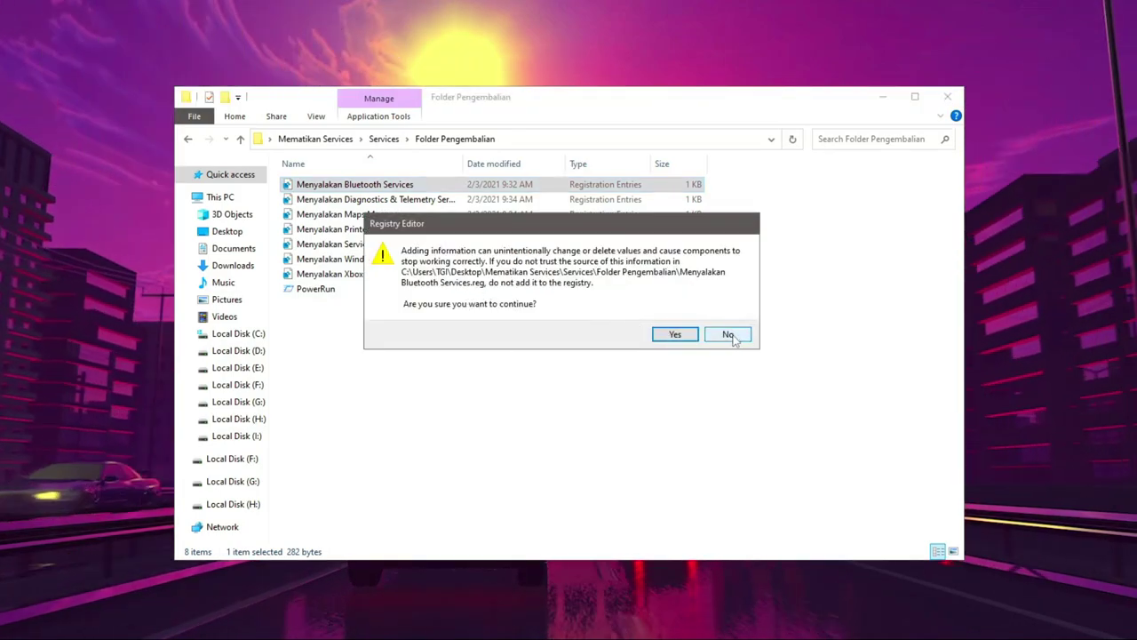
click(728, 335)
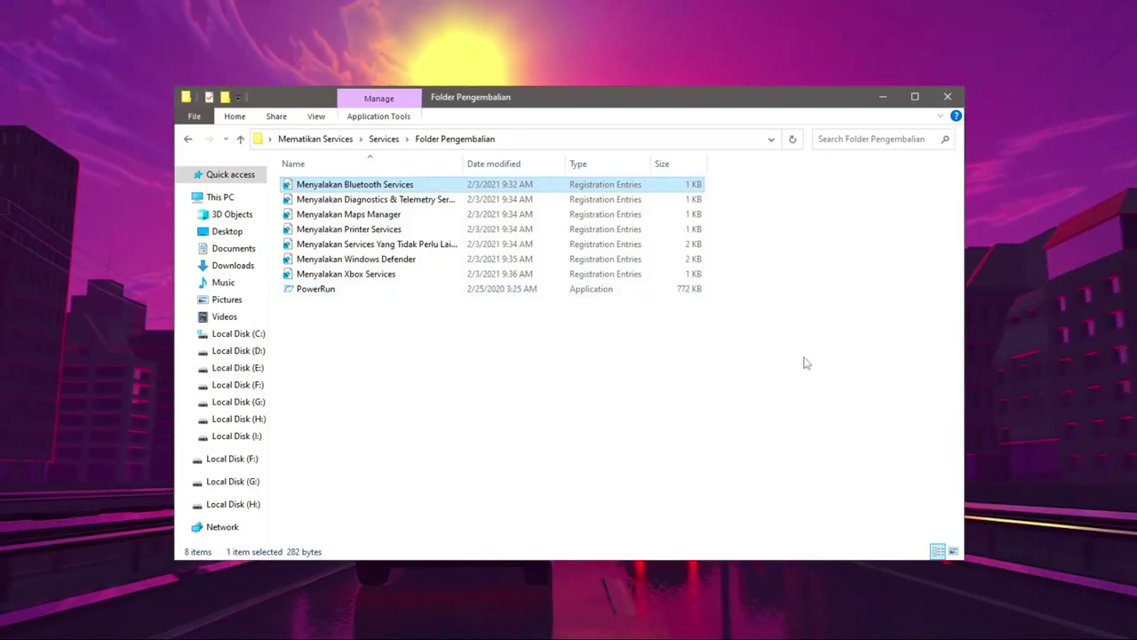
click(355, 258)
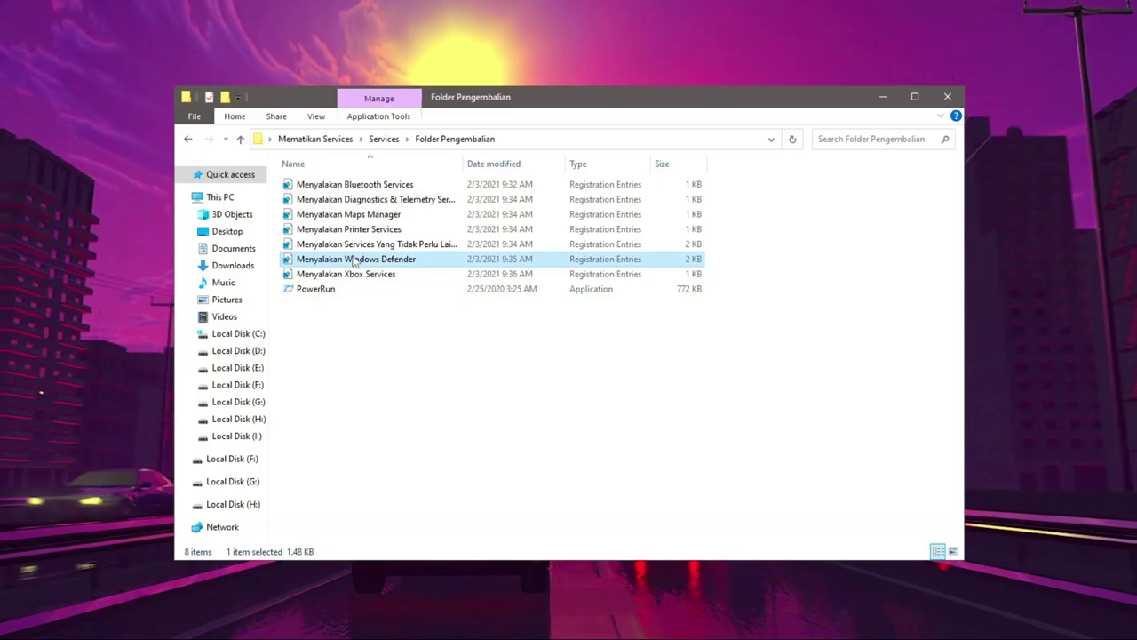
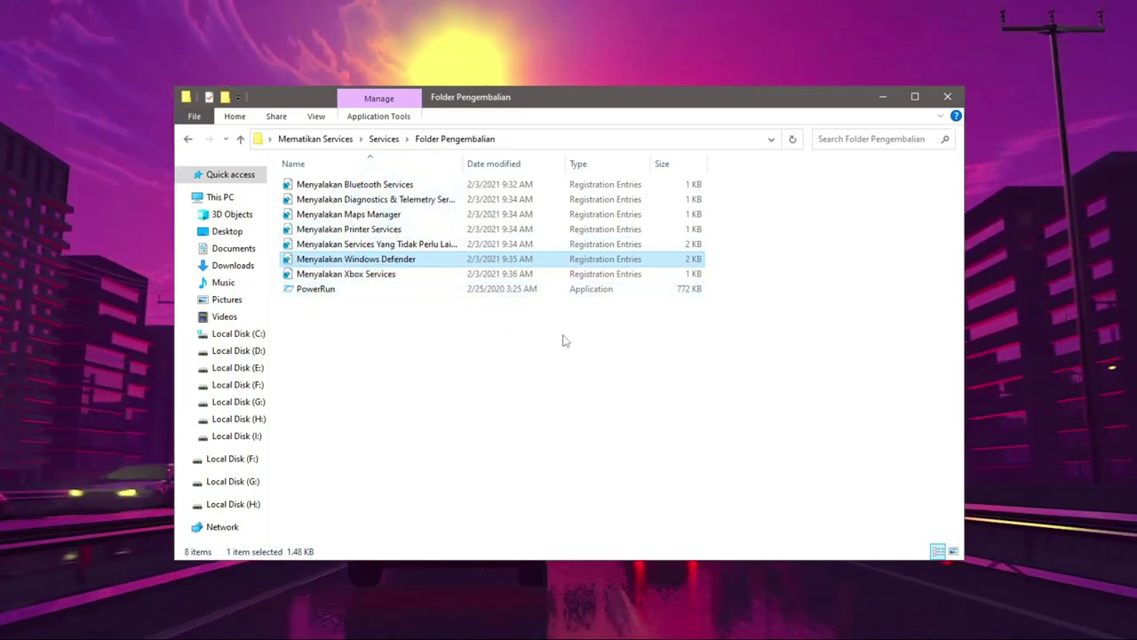
click(726, 333)
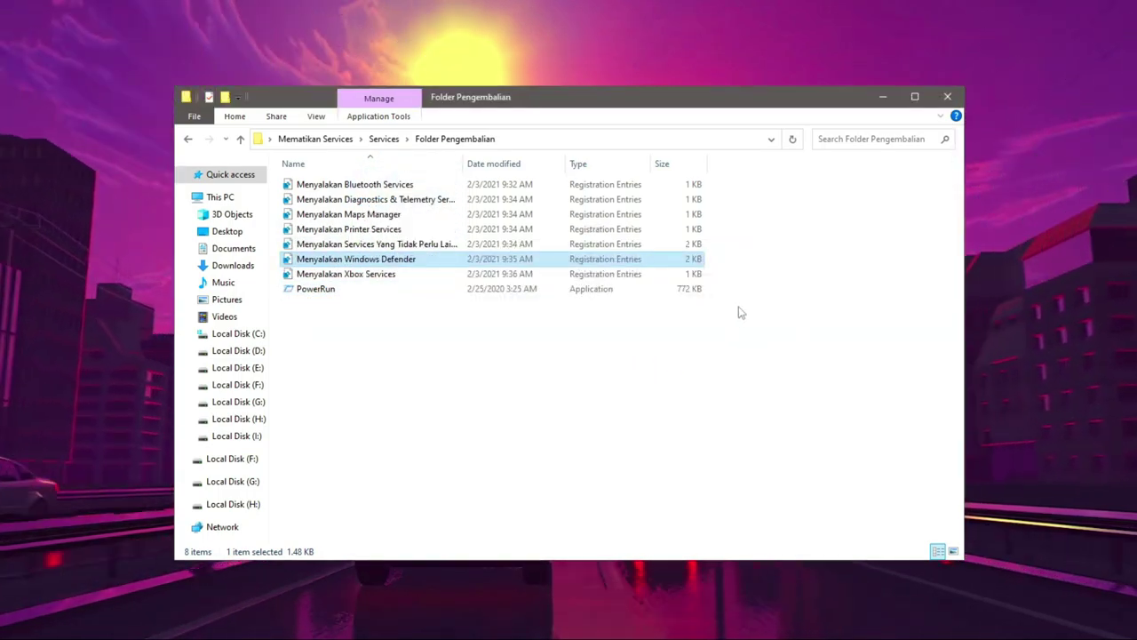
click(543, 332)
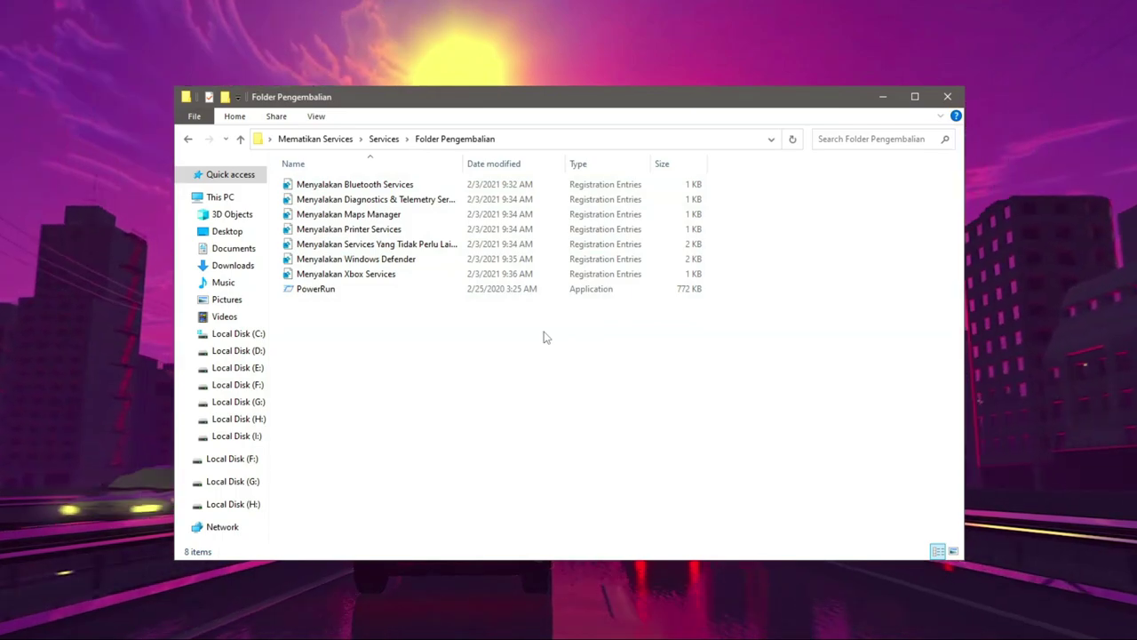
- Return to the Services folder, close its window, and delete the Mematikan Services folder from the desktop
click(384, 140)
drag(378, 354, 589, 178)
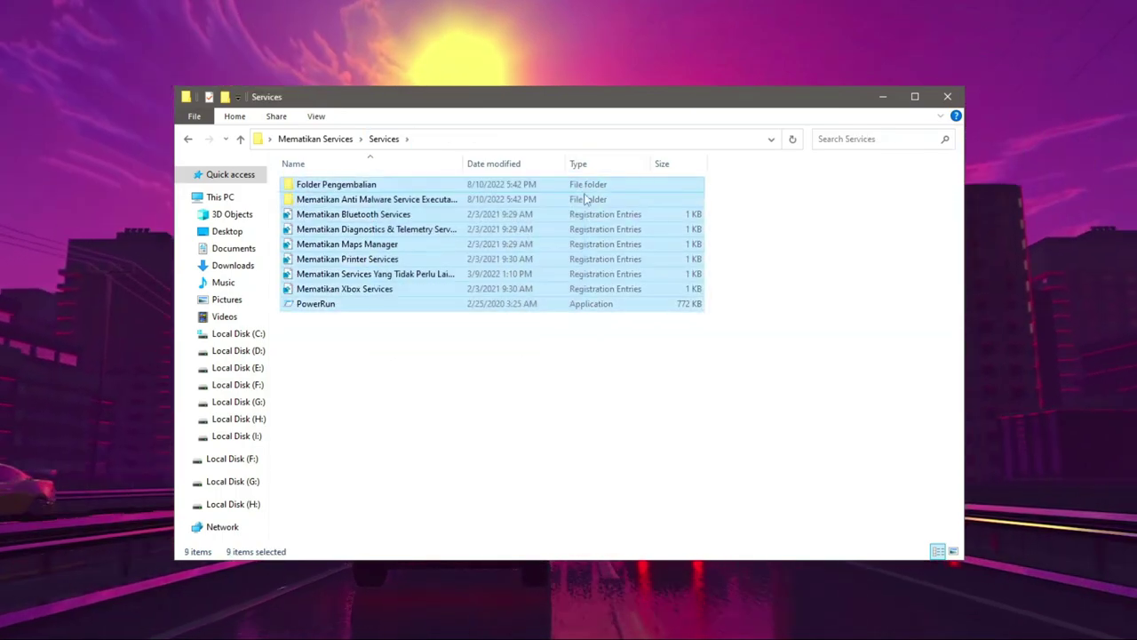
click(569, 371)
click(947, 96)
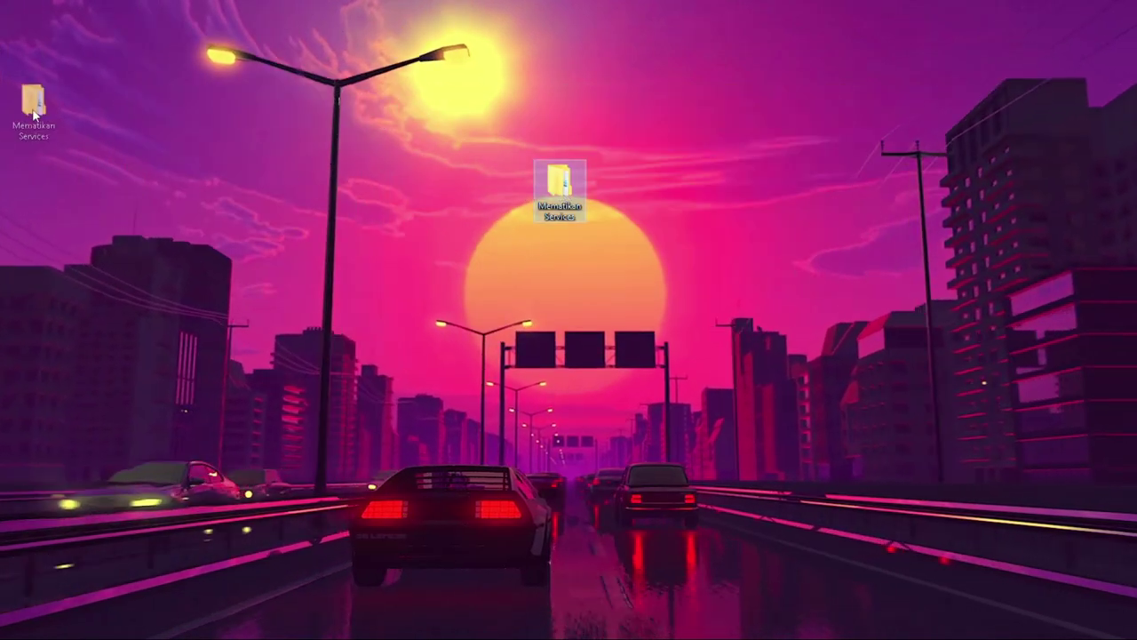
key(Delete)
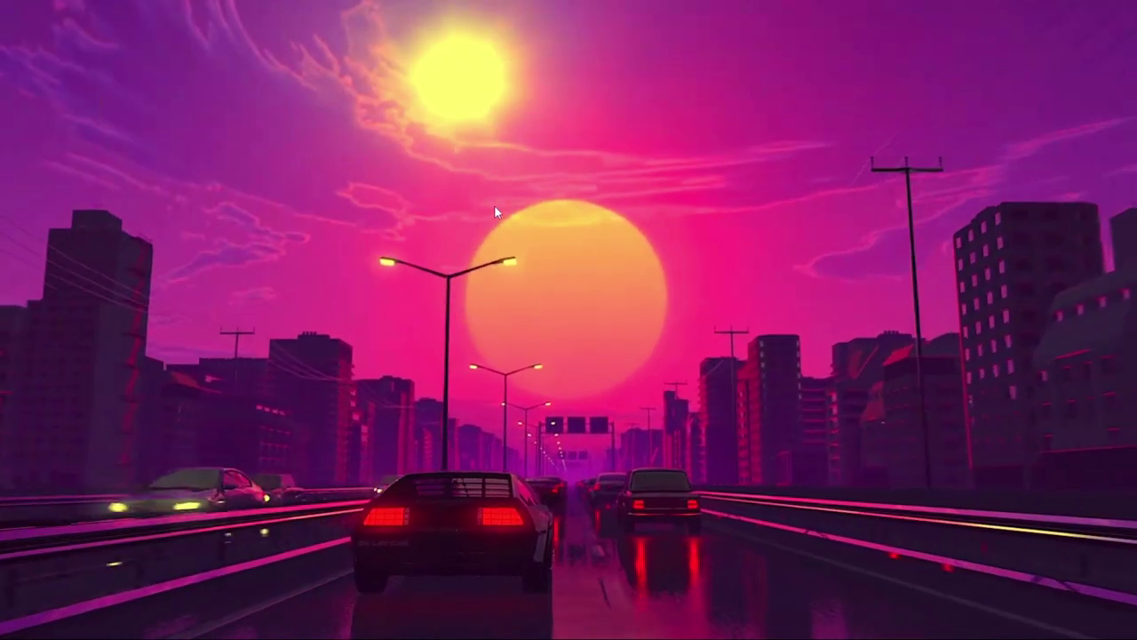
- Search Windows for "services" and open the Services console
key(super)
text(services)
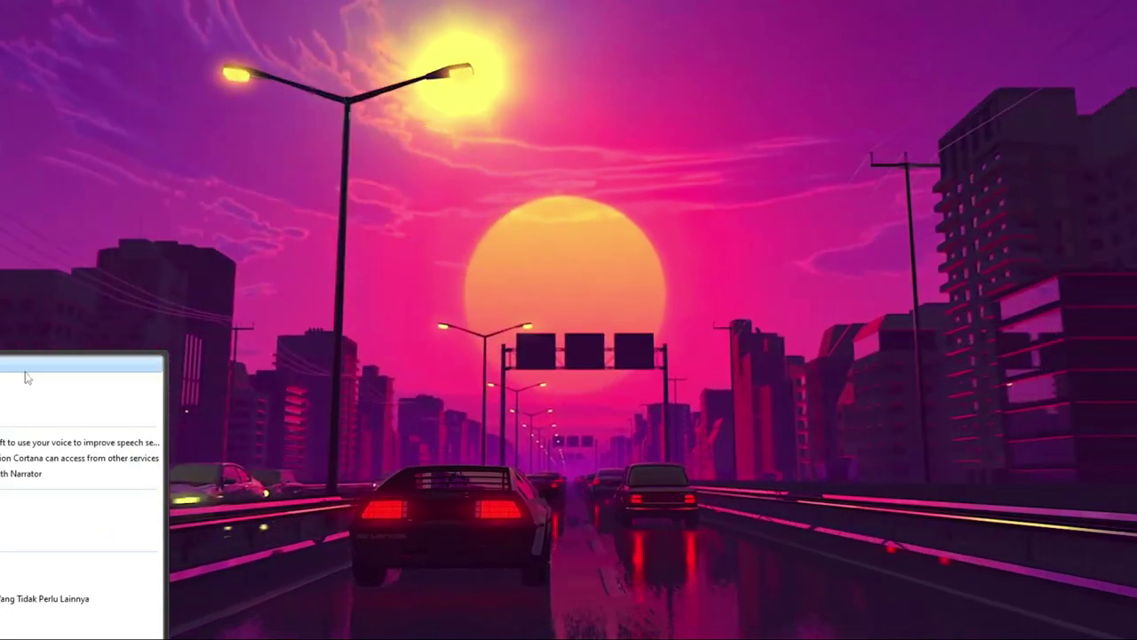
click(77, 387)
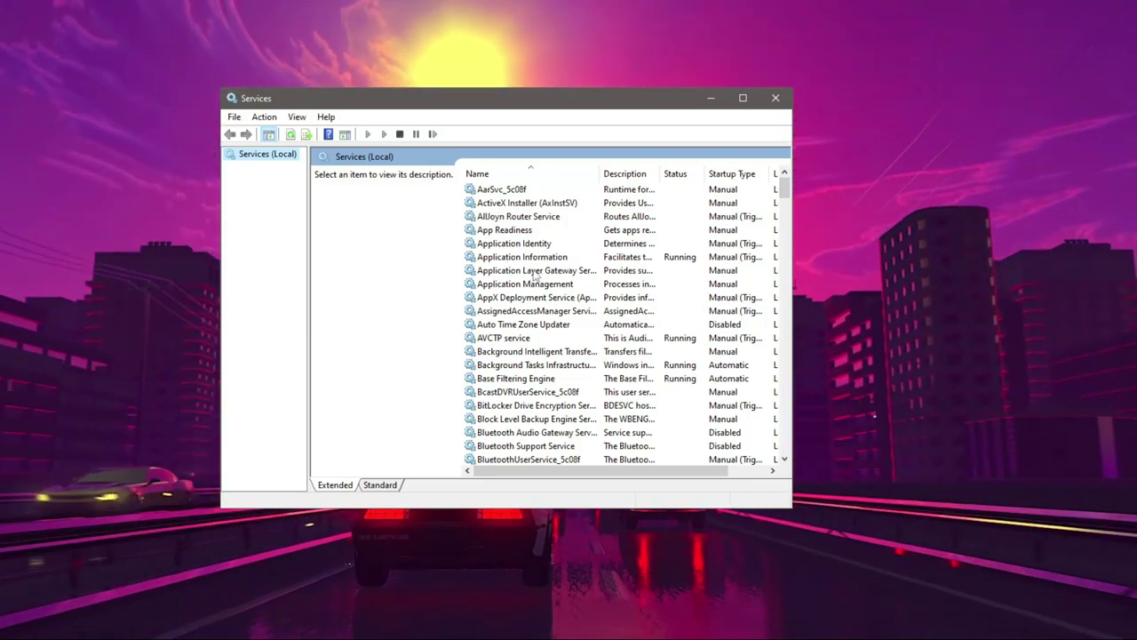
- Set the startup type of Connected User Experiences and Telemetry to Disabled in its properties and confirm
scroll(598, 297, down, 5)
scroll(597, 298, down, 3)
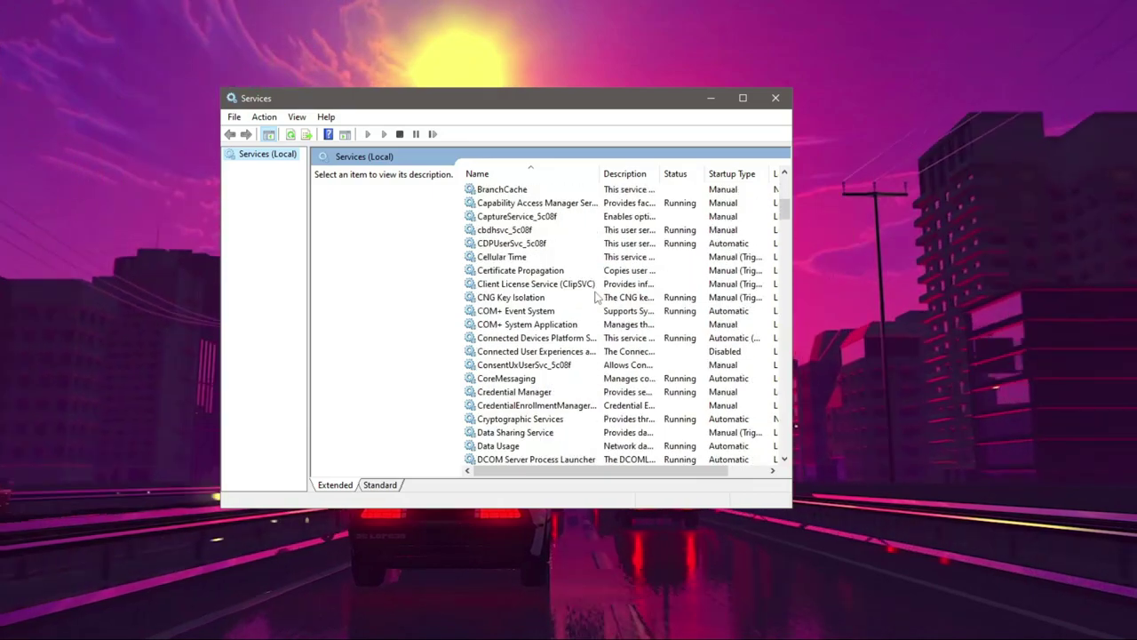
click(560, 311)
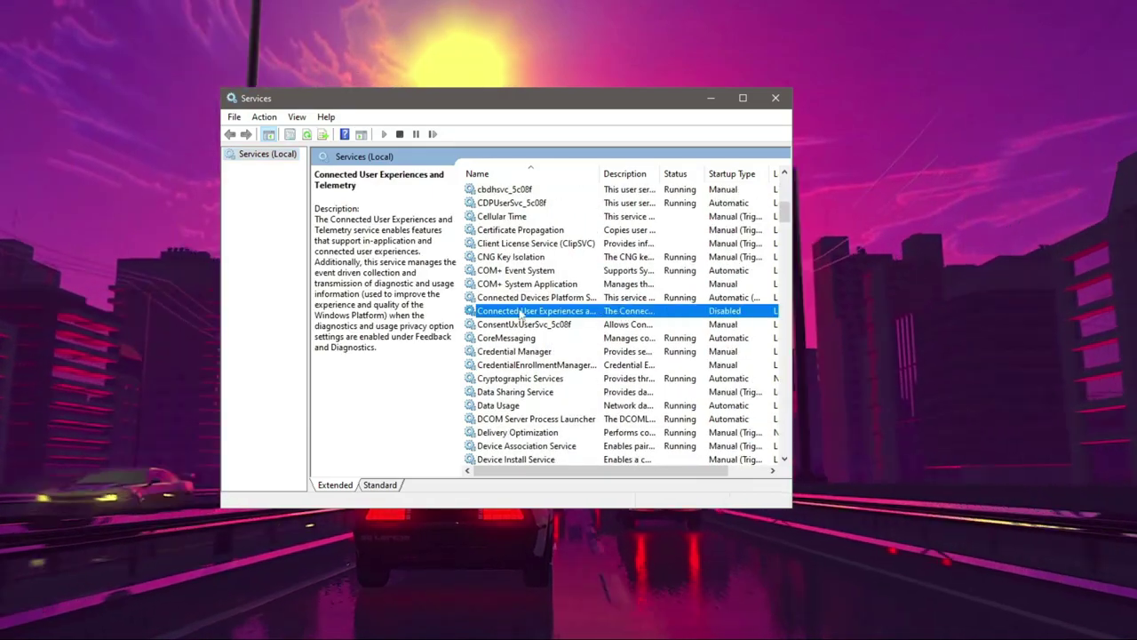
click(336, 179)
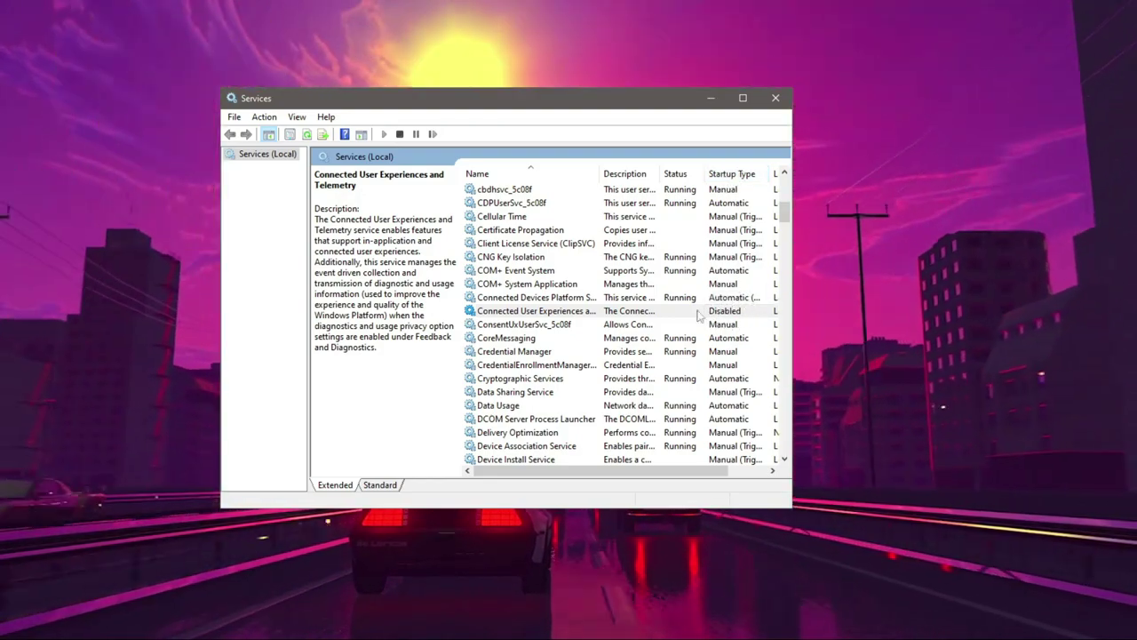
right_click(560, 312)
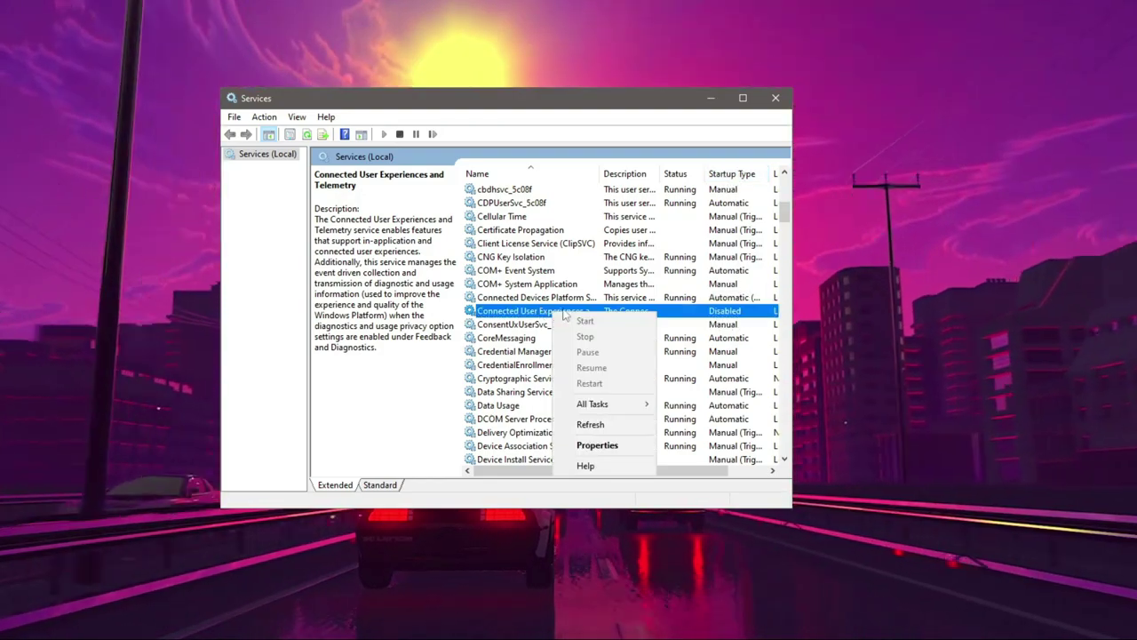
click(645, 441)
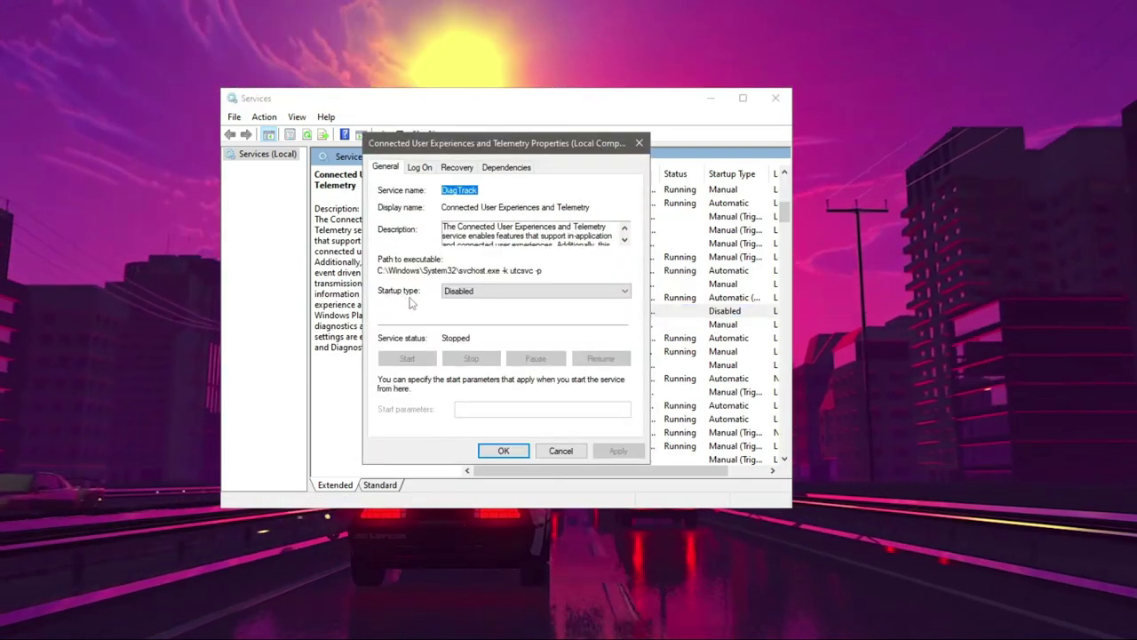
click(459, 291)
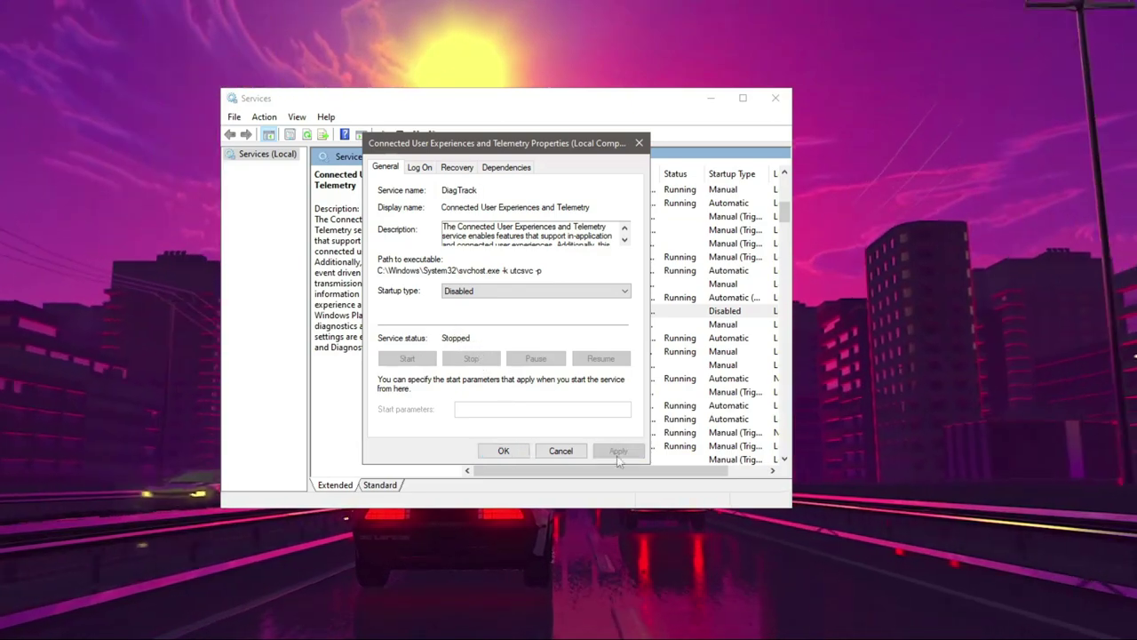
click(504, 451)
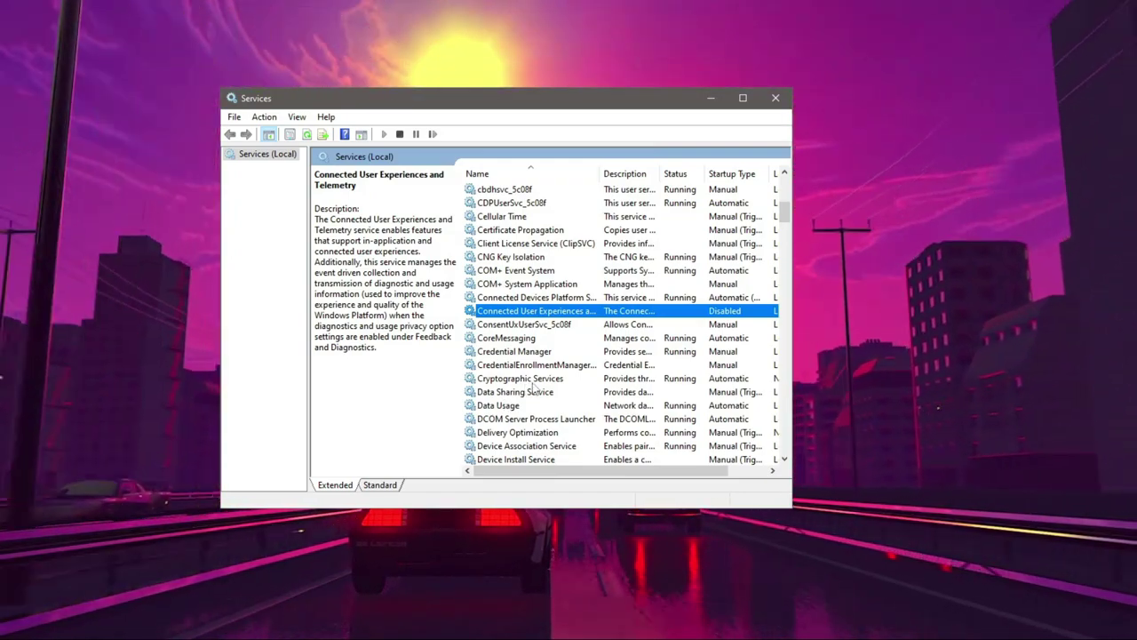
- Check the startup type in the Diagnostic Policy Service's properties and close the dialog
scroll(533, 385, down, 7)
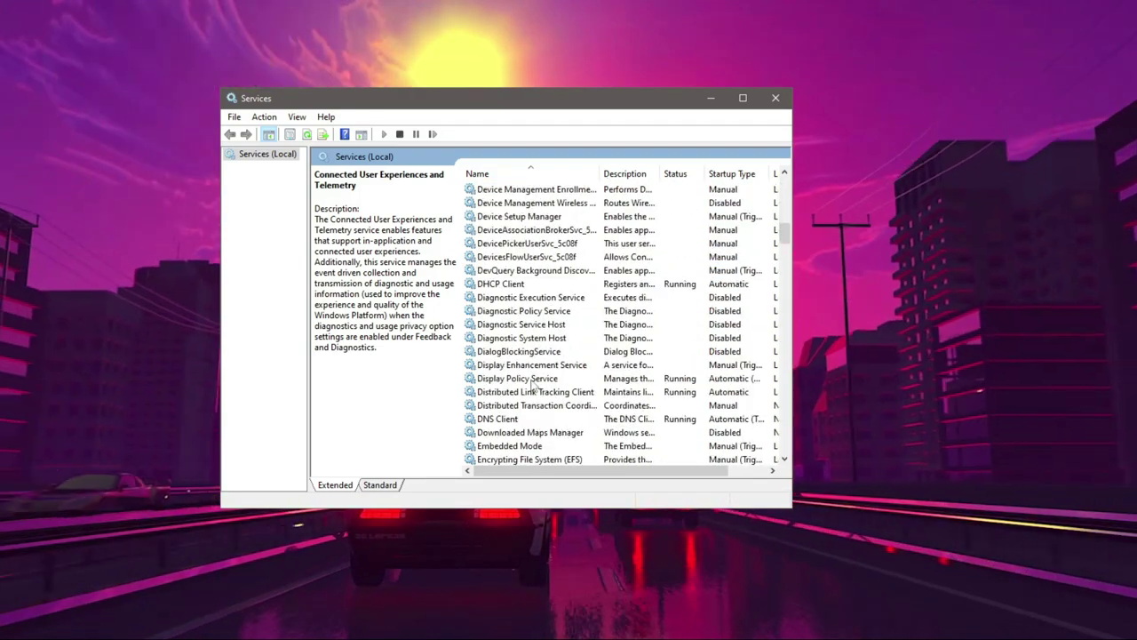
click(533, 380)
click(528, 312)
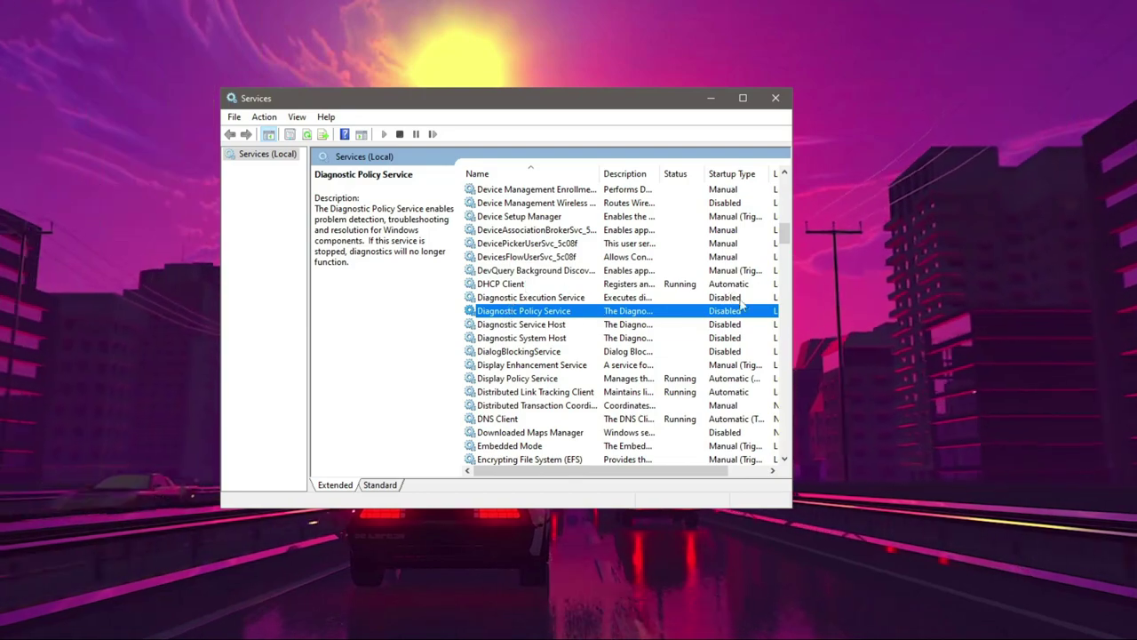
right_click(545, 311)
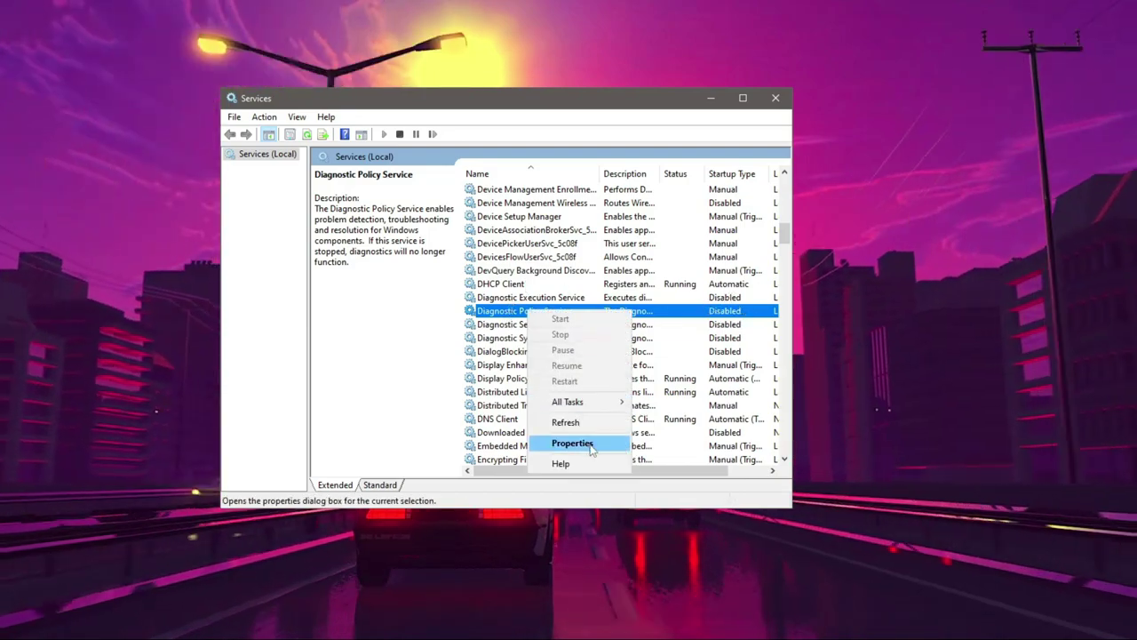
click(572, 443)
click(458, 294)
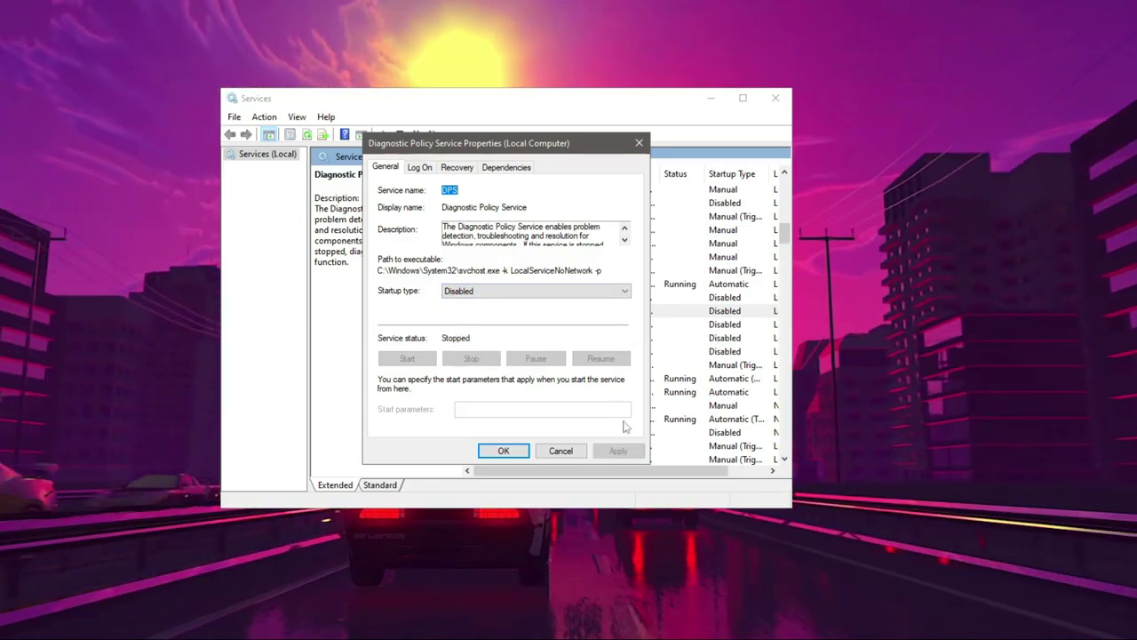
click(502, 450)
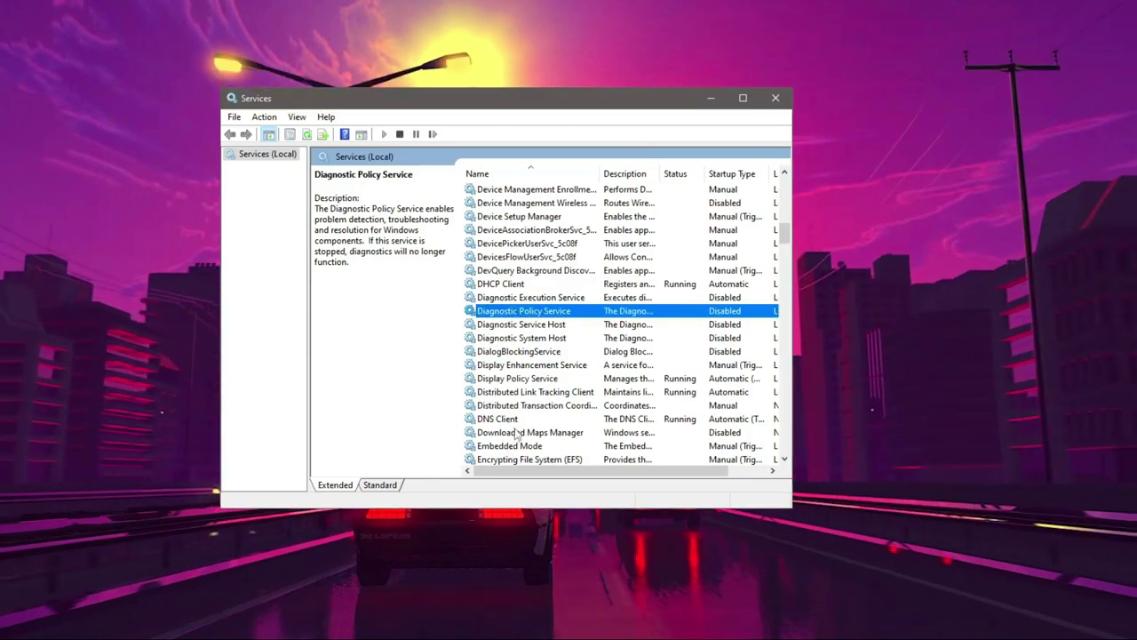
- Set the Distributed Link Tracking Client's startup type to Disabled, stop the service, and apply the changes
scroll(551, 377, down, 3)
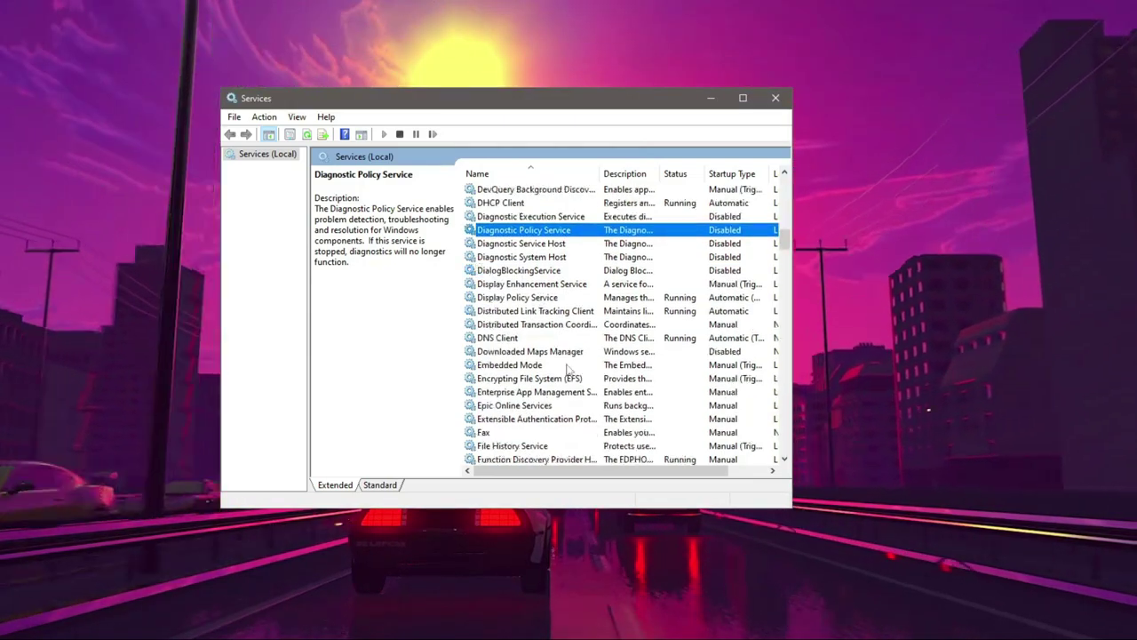
scroll(569, 368, down, 3)
scroll(571, 370, up, 3)
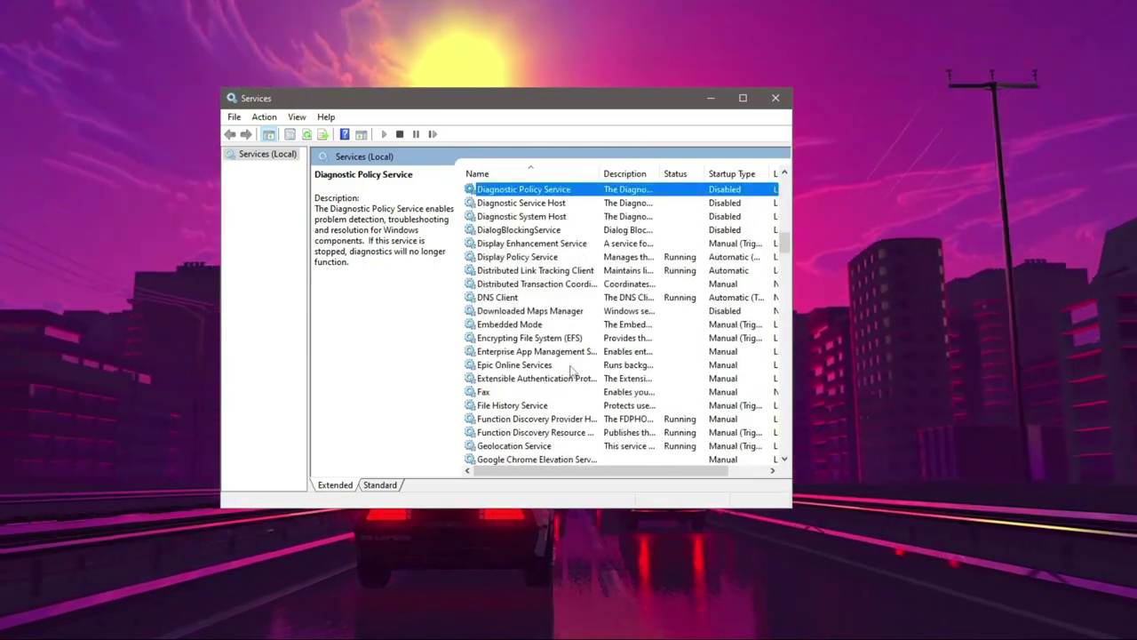
click(558, 274)
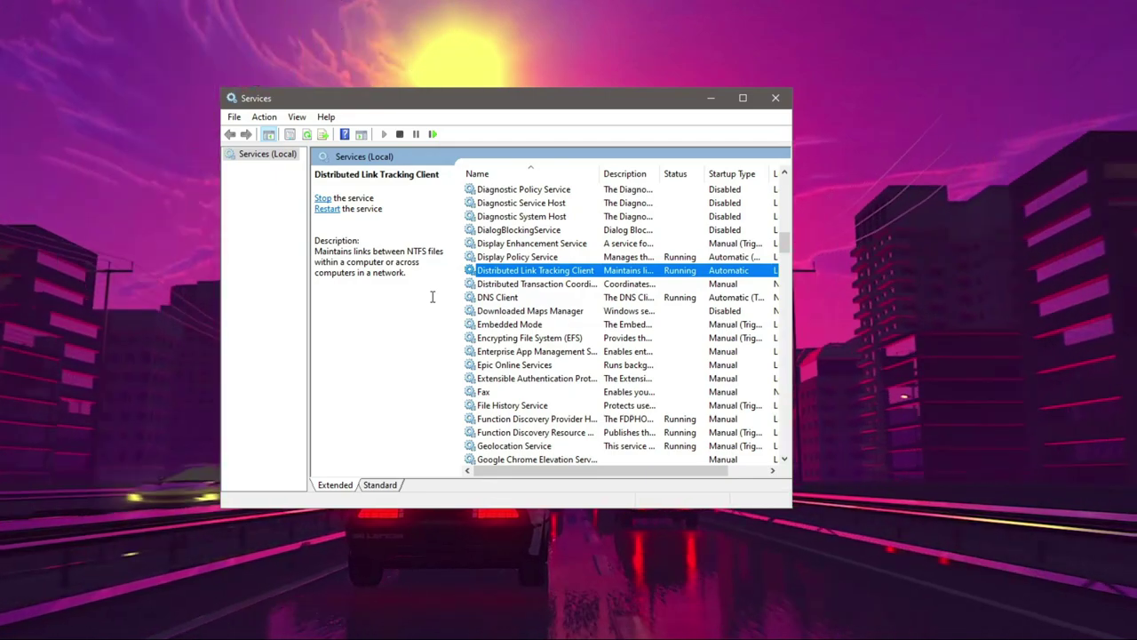
right_click(528, 276)
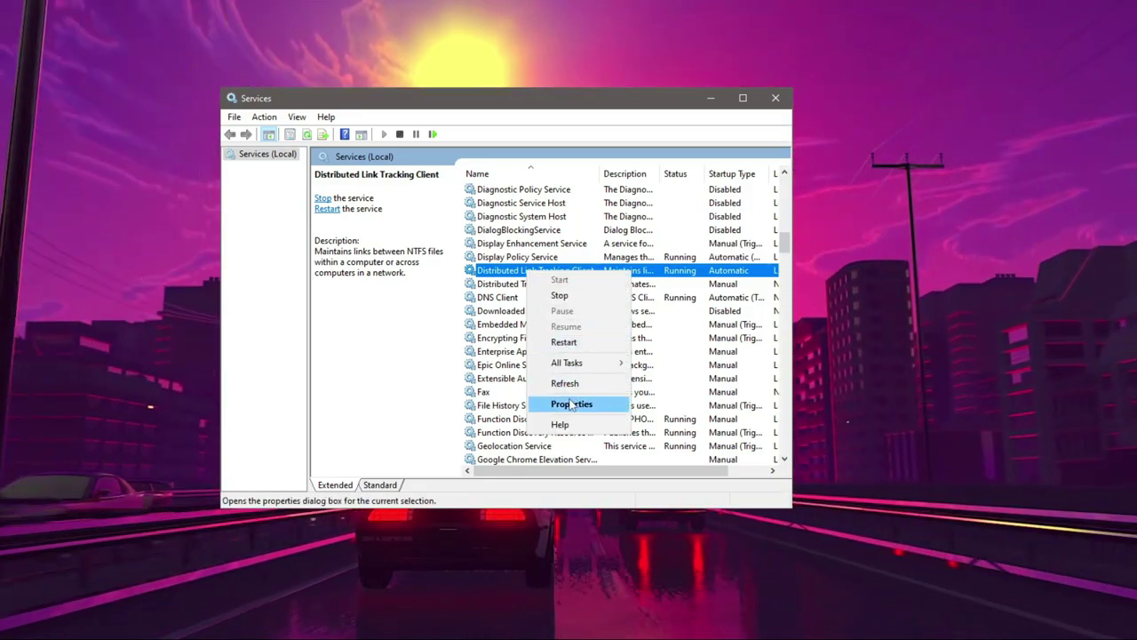
click(571, 404)
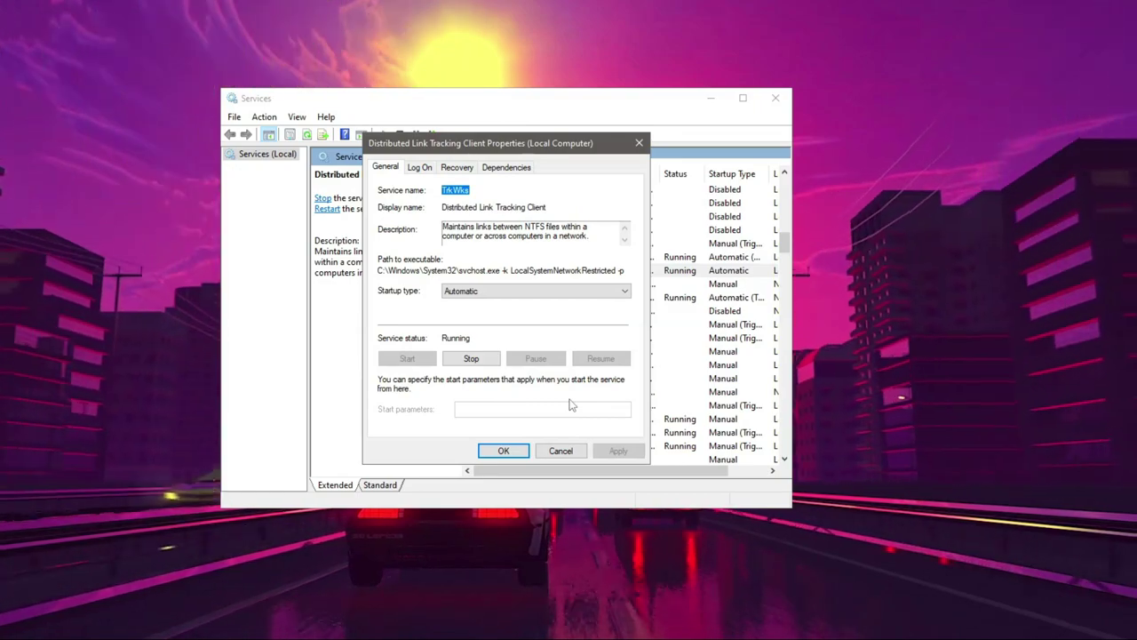
click(533, 290)
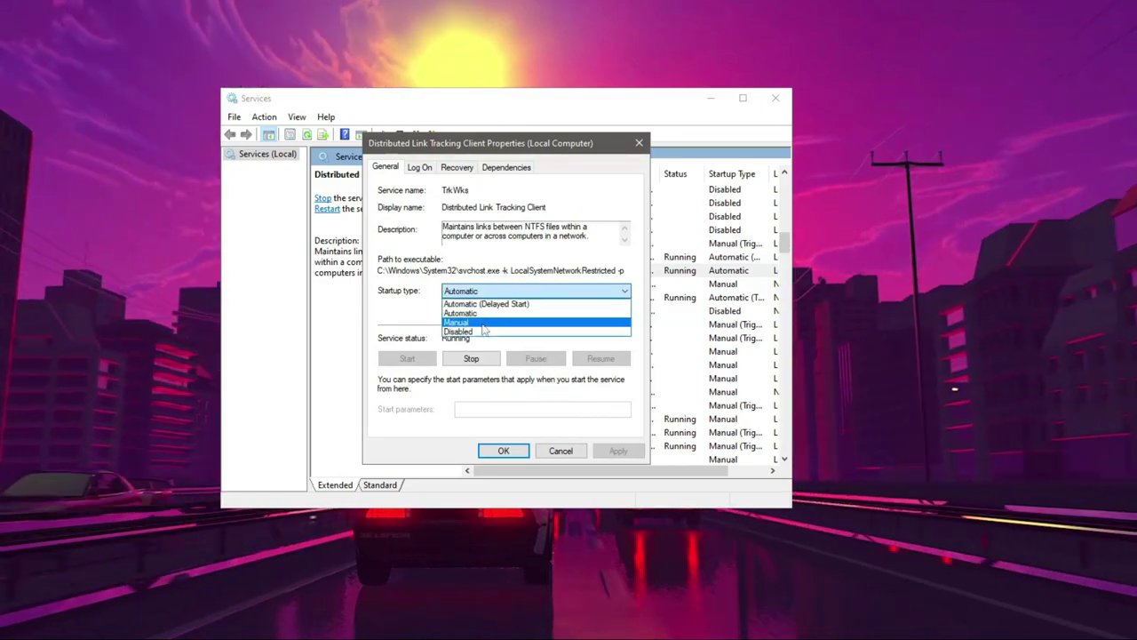
click(459, 331)
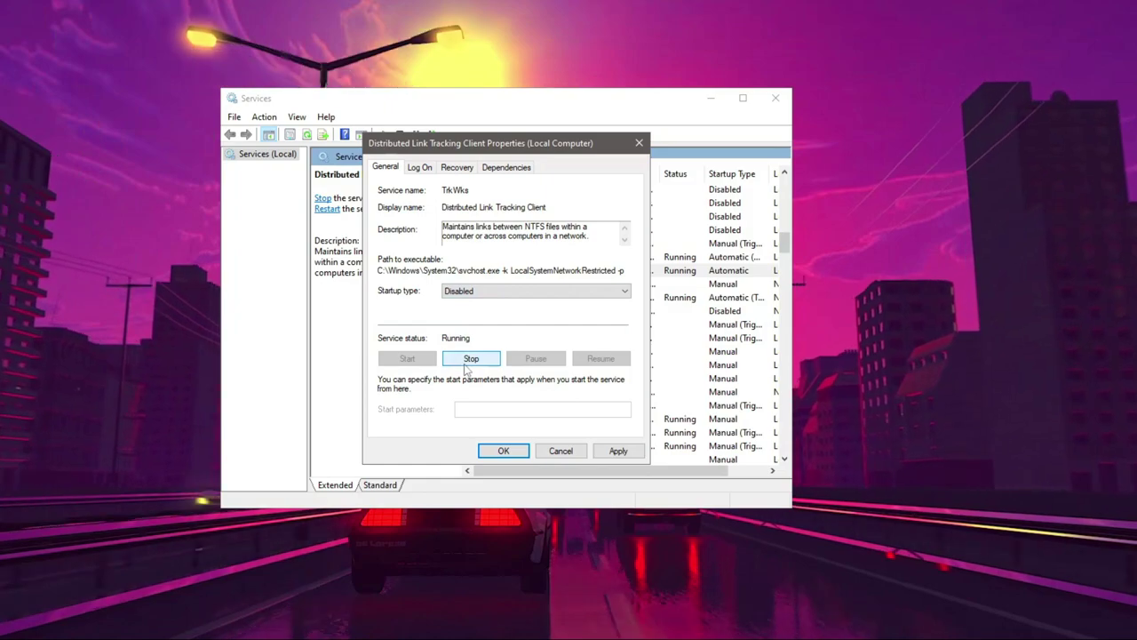
click(480, 361)
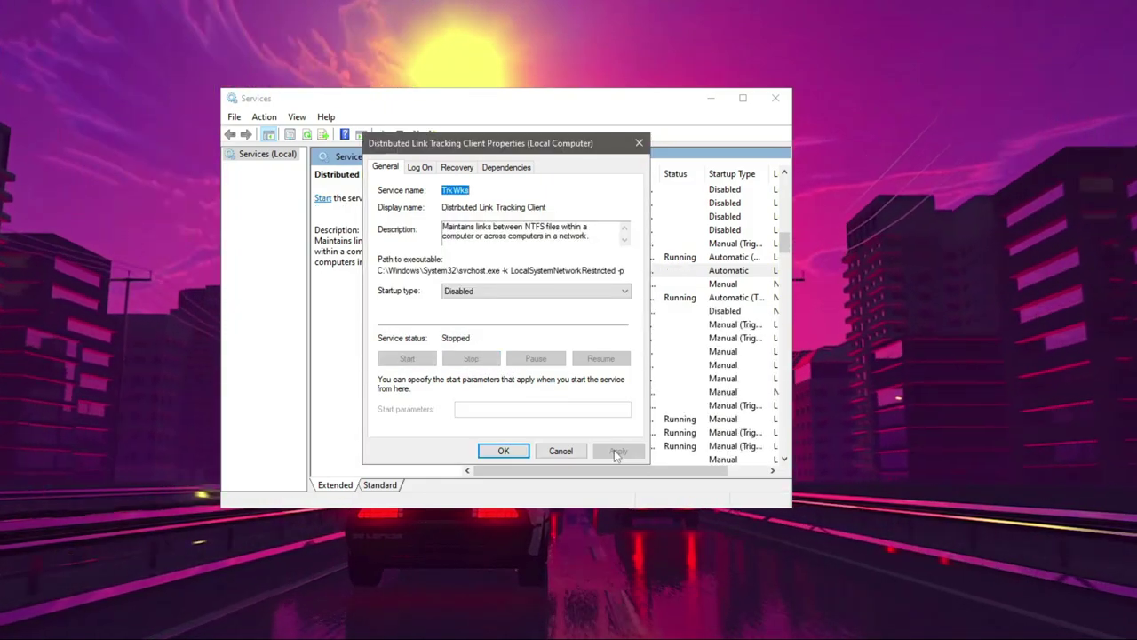
click(505, 452)
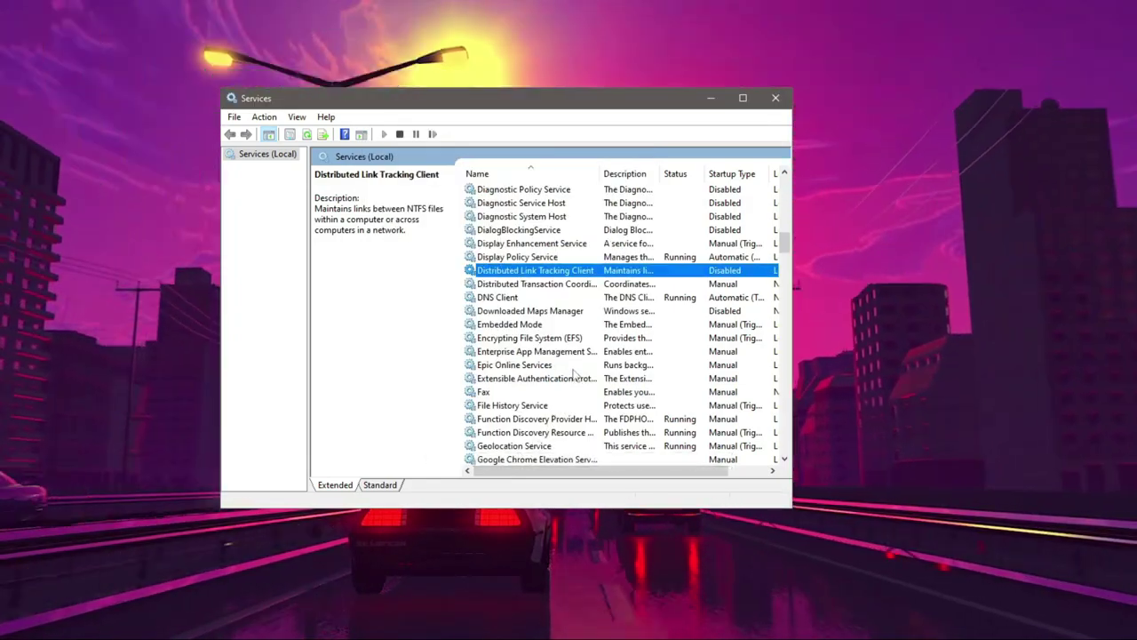
- Set the startup type of Downloaded Maps Manager to Disabled in its properties and confirm
click(540, 313)
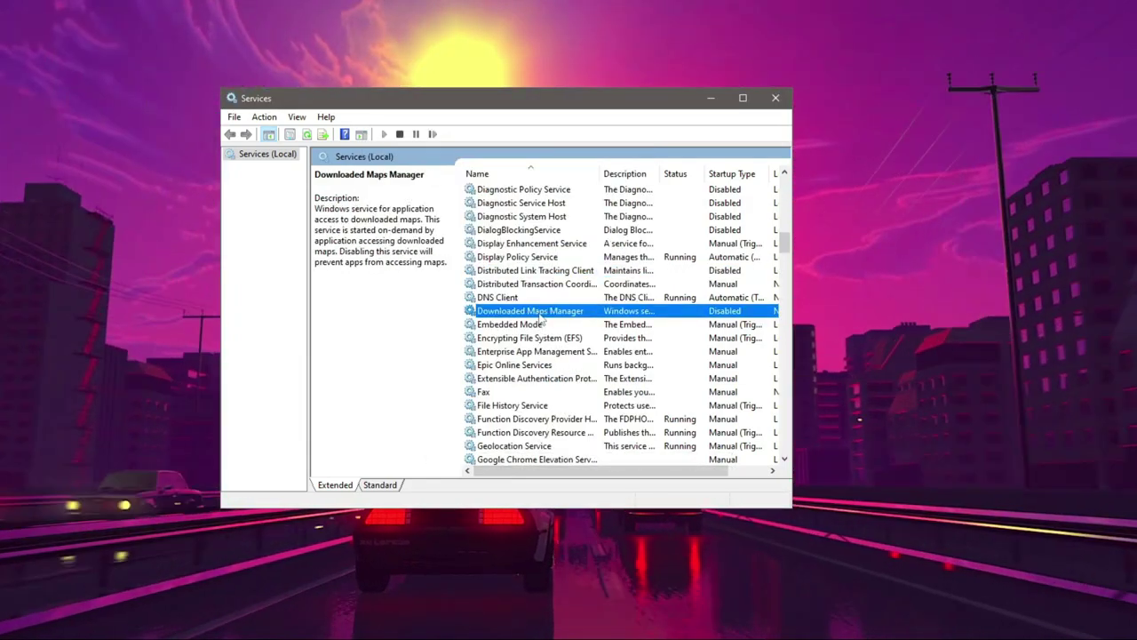
right_click(580, 314)
click(622, 438)
click(492, 294)
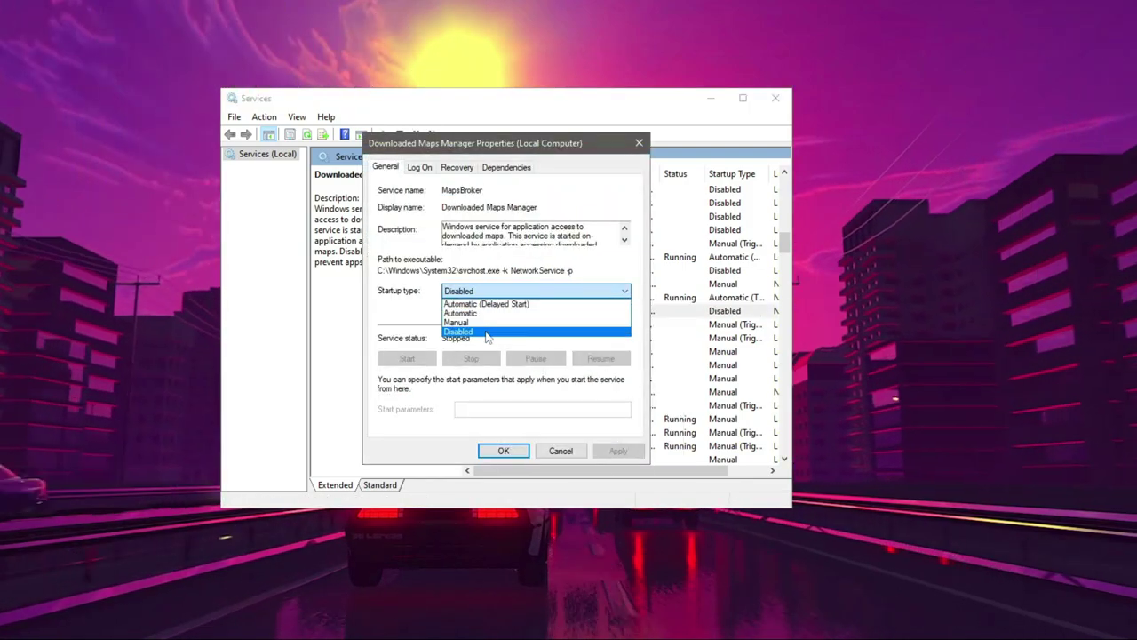
click(502, 451)
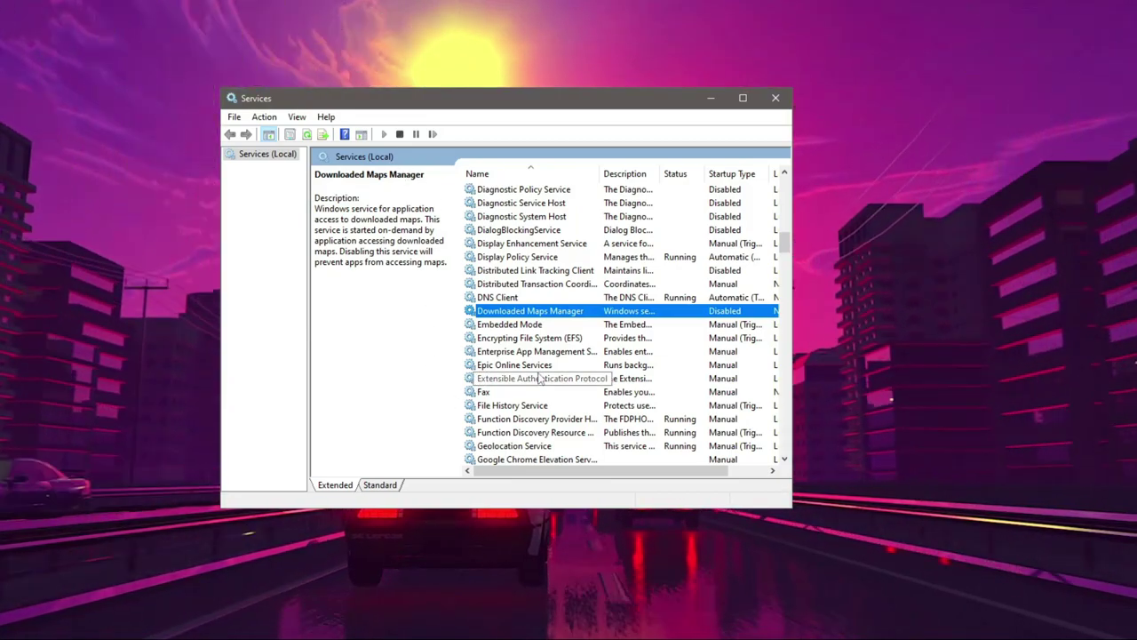
- Find the IP Helper service in the list and select it to read its description
scroll(540, 378, down, 2)
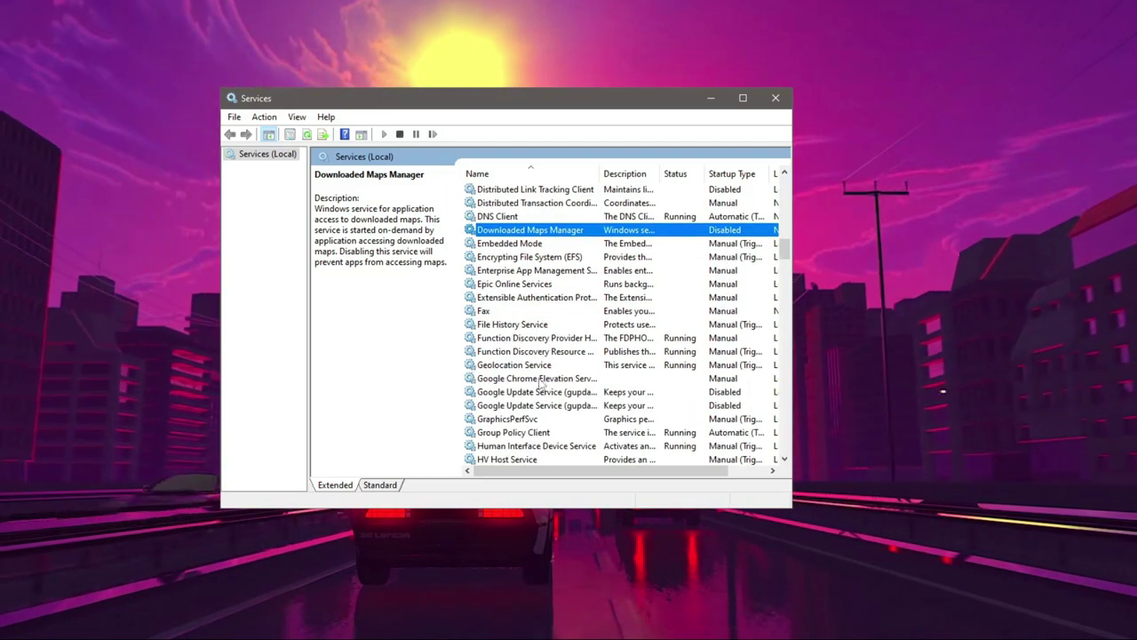
scroll(540, 384, down, 2)
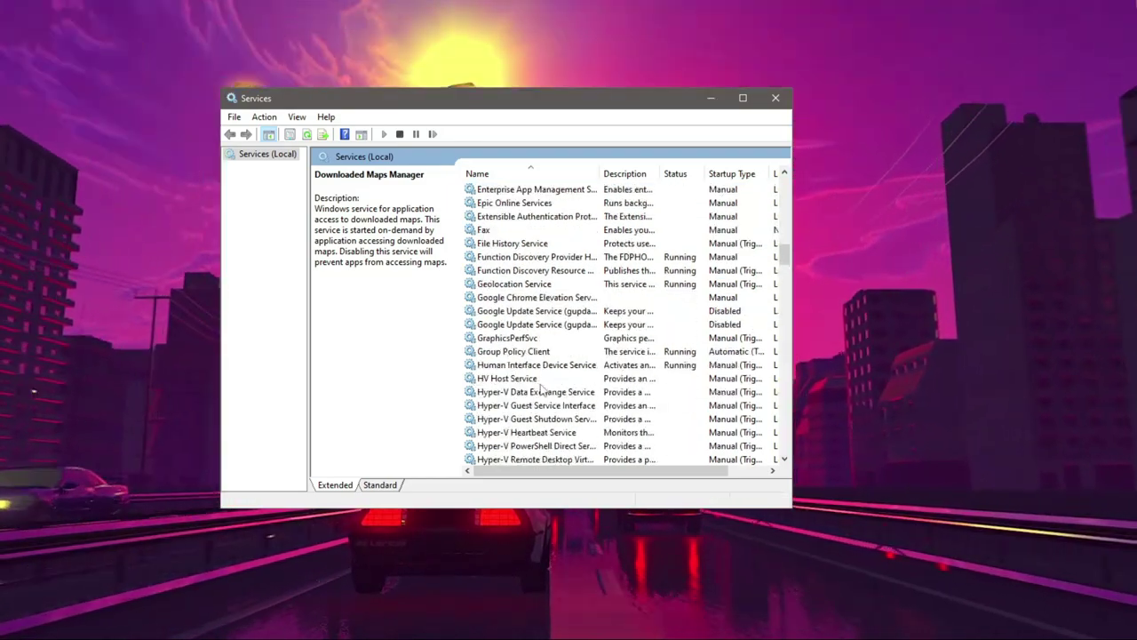
click(535, 379)
key(i)
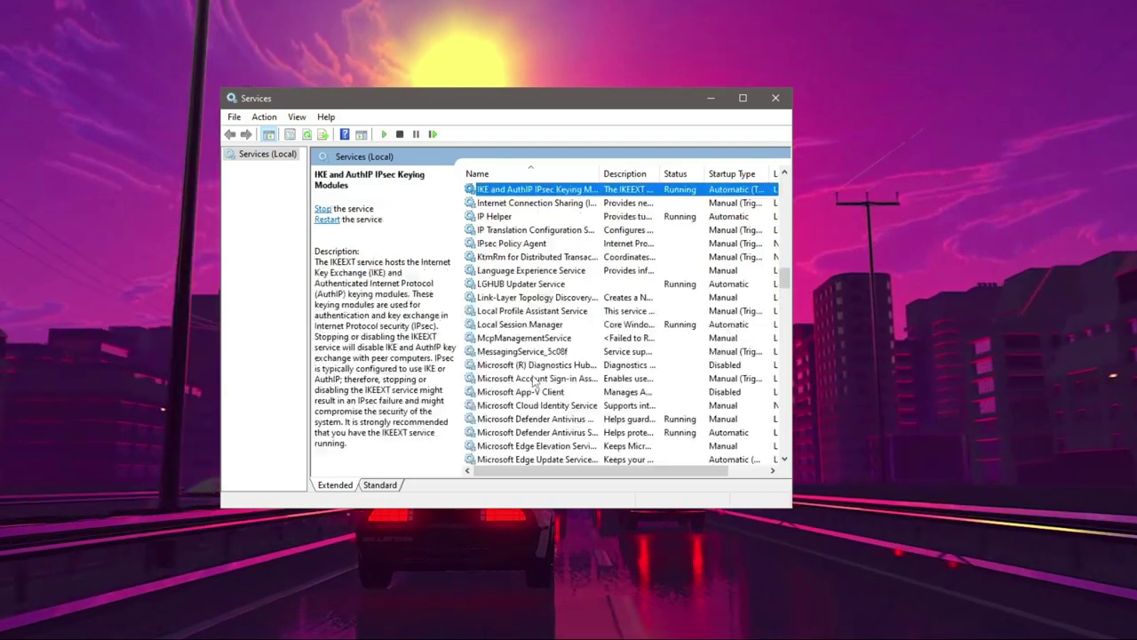
key(p)
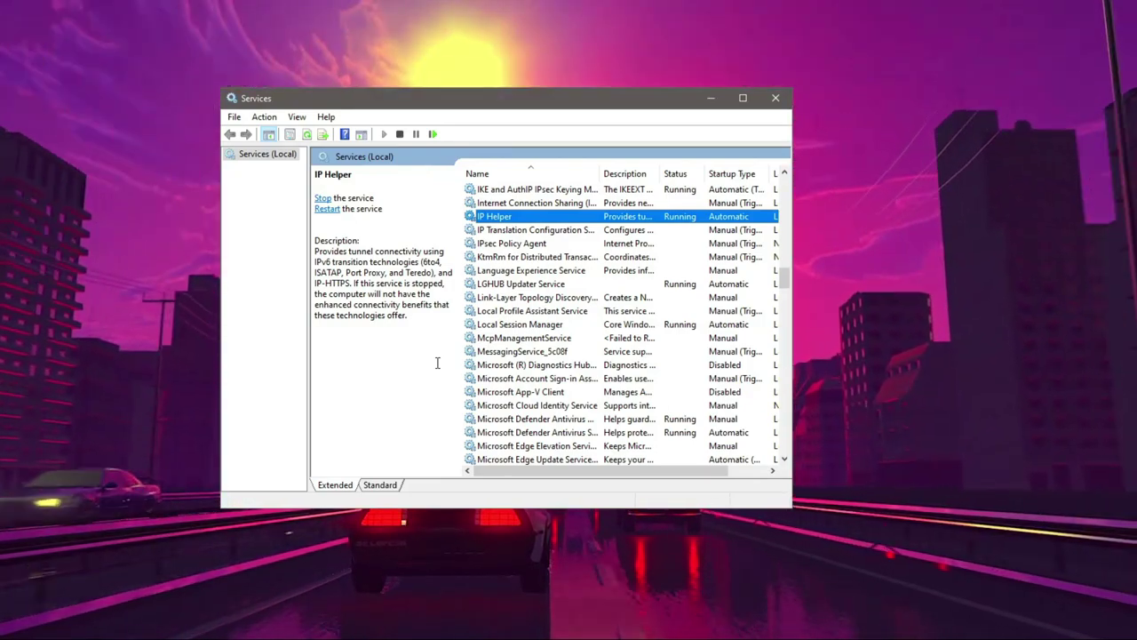
- Open the Wi-Fi adapter's properties through the Network and Sharing Center in Control Panel
key(super)
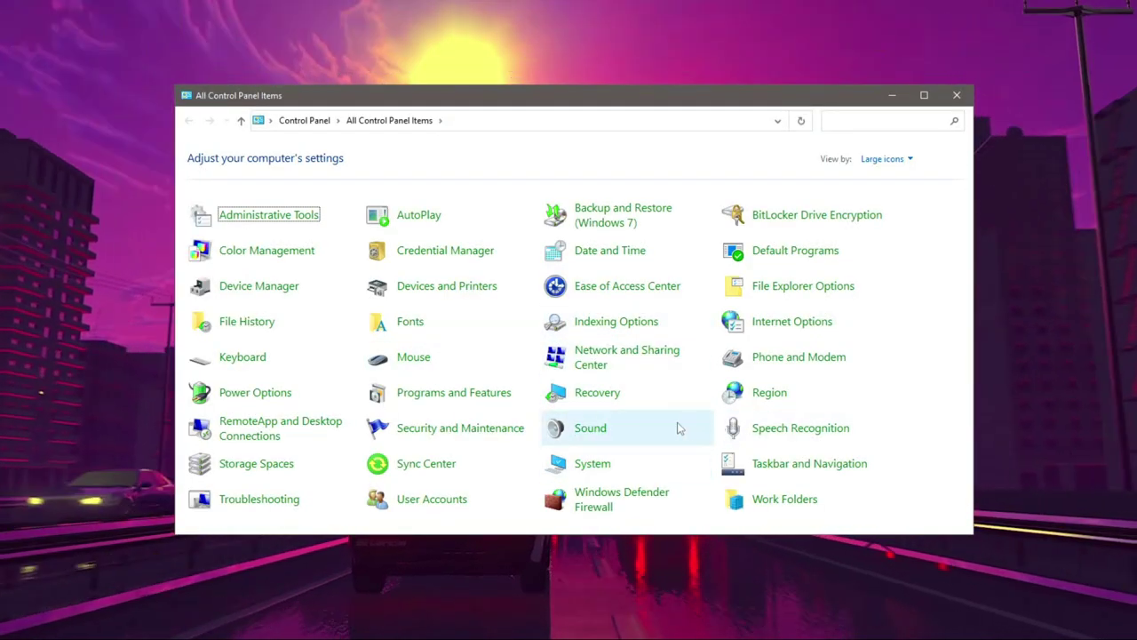
click(635, 356)
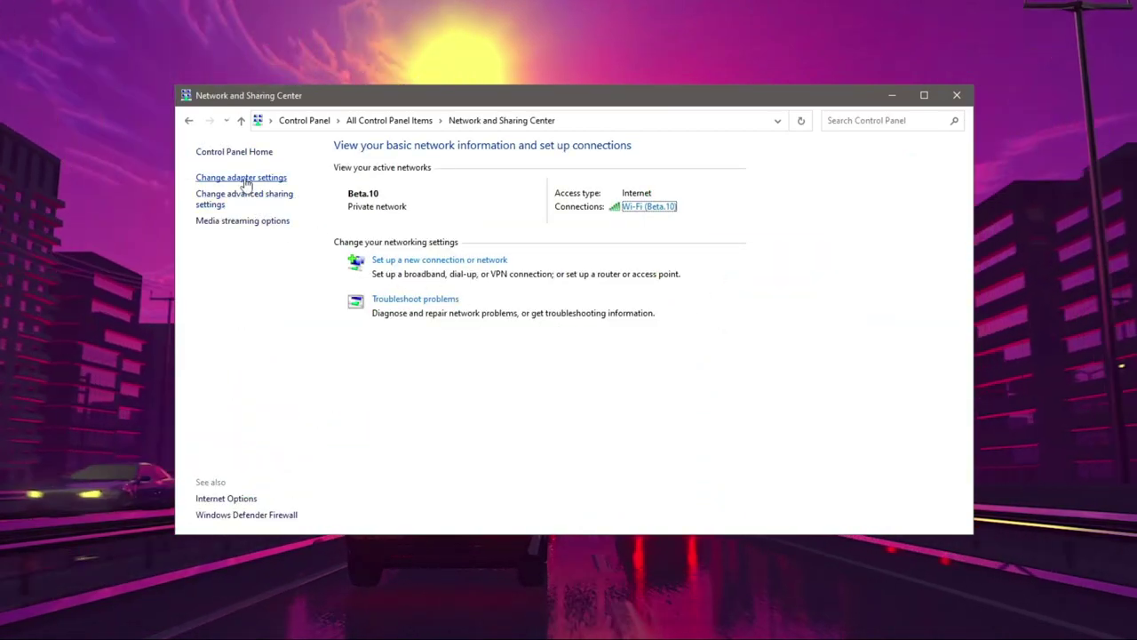
click(242, 178)
right_click(647, 206)
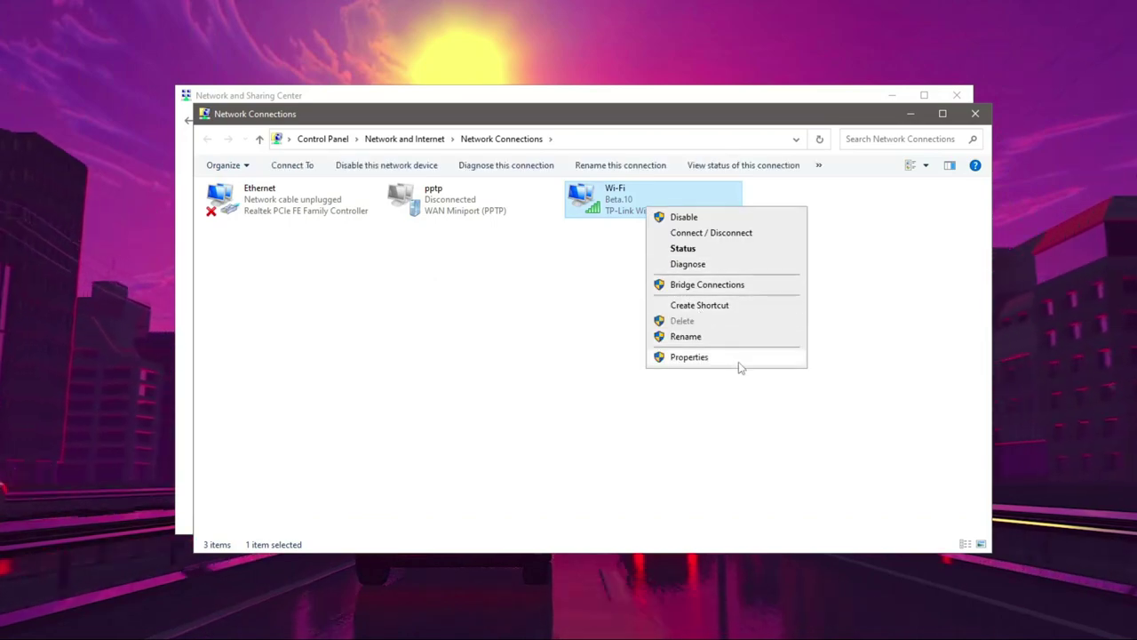
click(693, 358)
drag(312, 187, 539, 146)
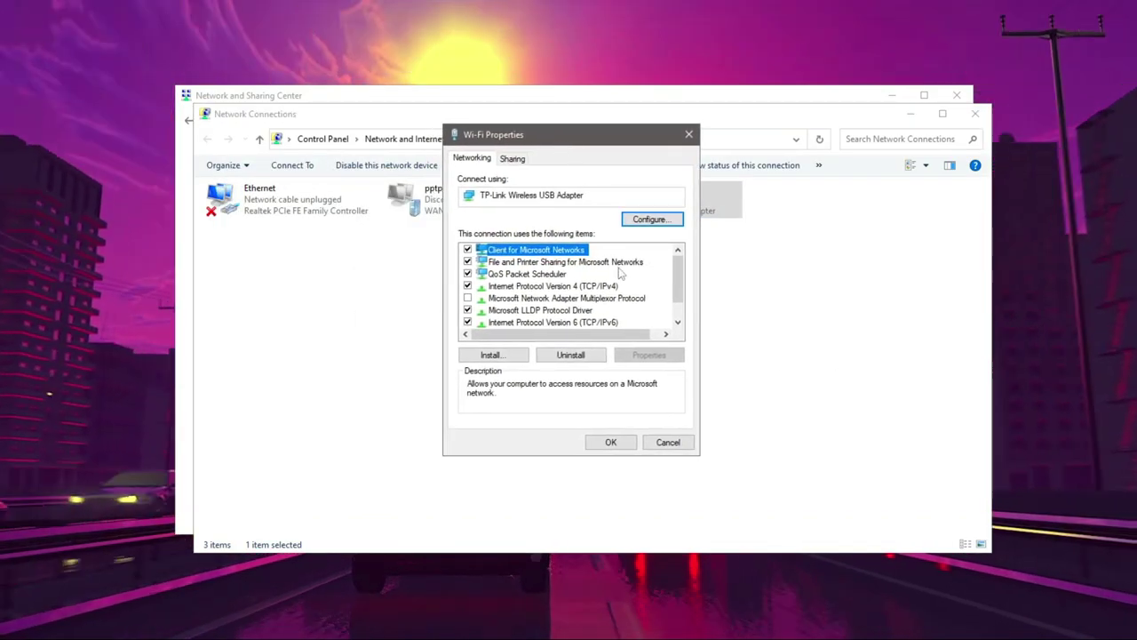
- Check the Internet Protocol Version 6 (TCP/IPv6) item in the Wi-Fi properties and close the network windows
scroll(679, 304, down, 2)
click(597, 299)
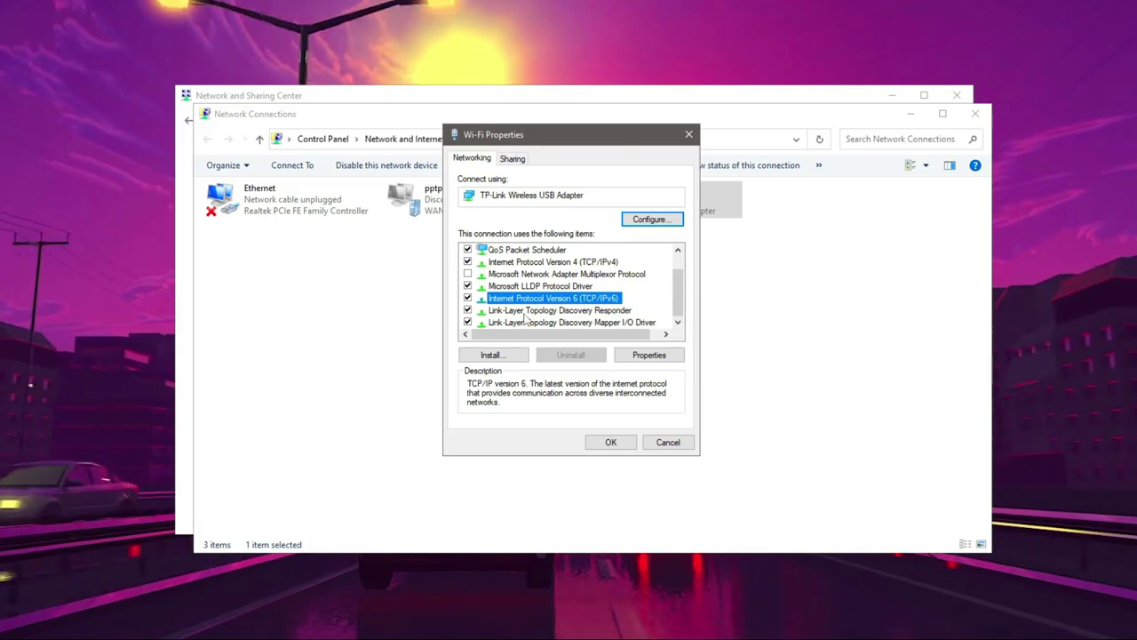
click(610, 441)
click(975, 114)
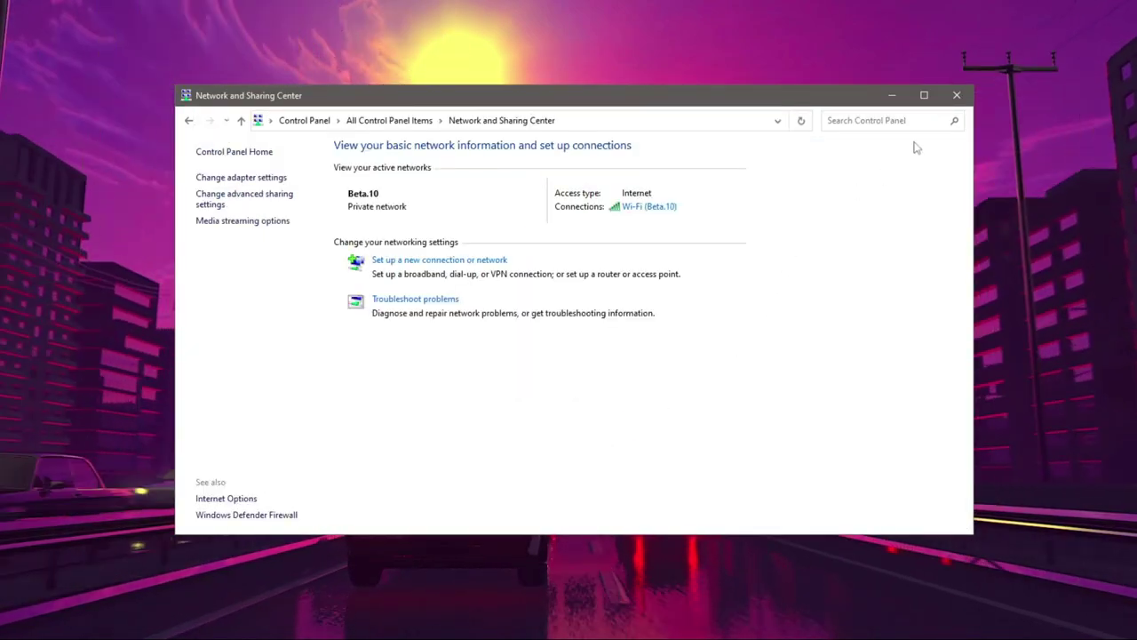
click(956, 95)
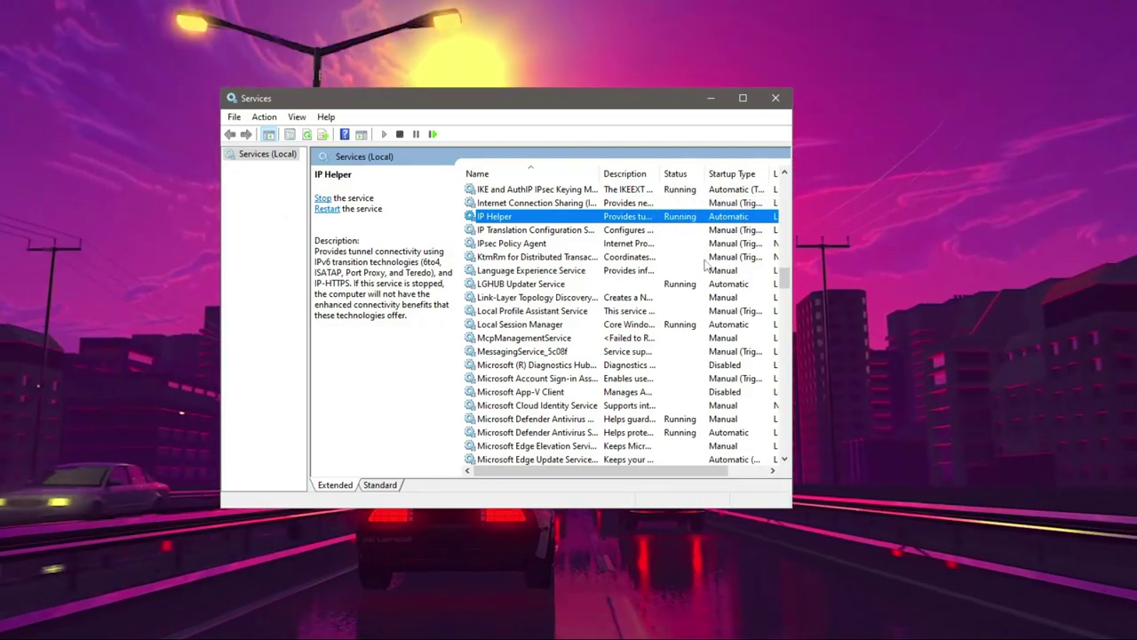
- Set the startup type of the Program Compatibility Assistant Service to Disabled in the Services console and apply the change
scroll(673, 253, down, 2)
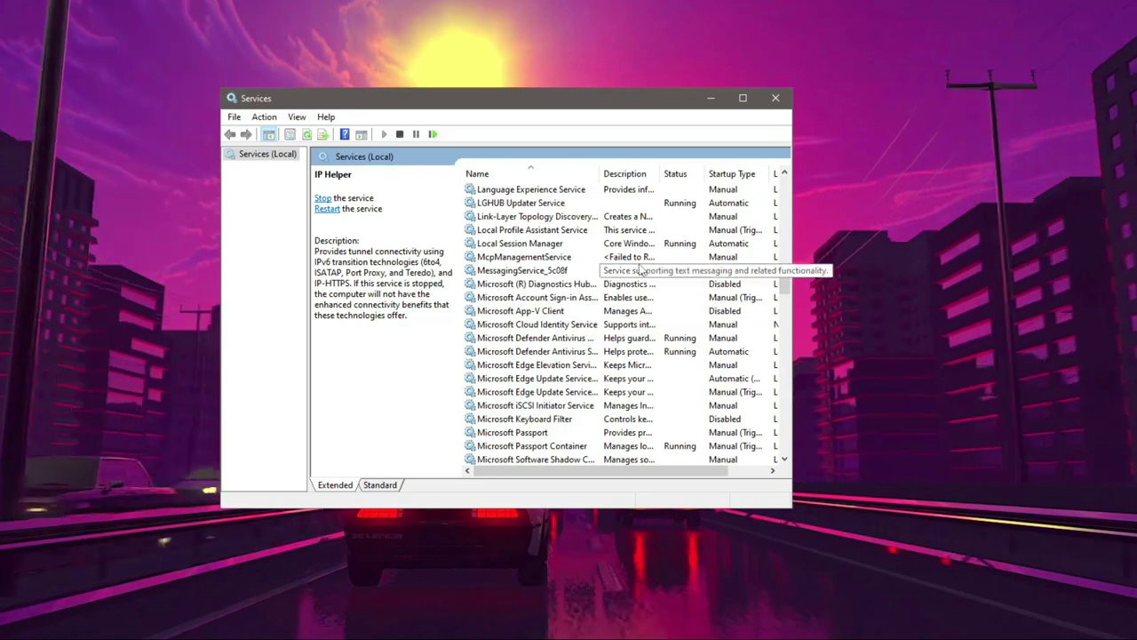
scroll(647, 268, down, 3)
click(573, 398)
scroll(573, 398, down, 5)
click(573, 396)
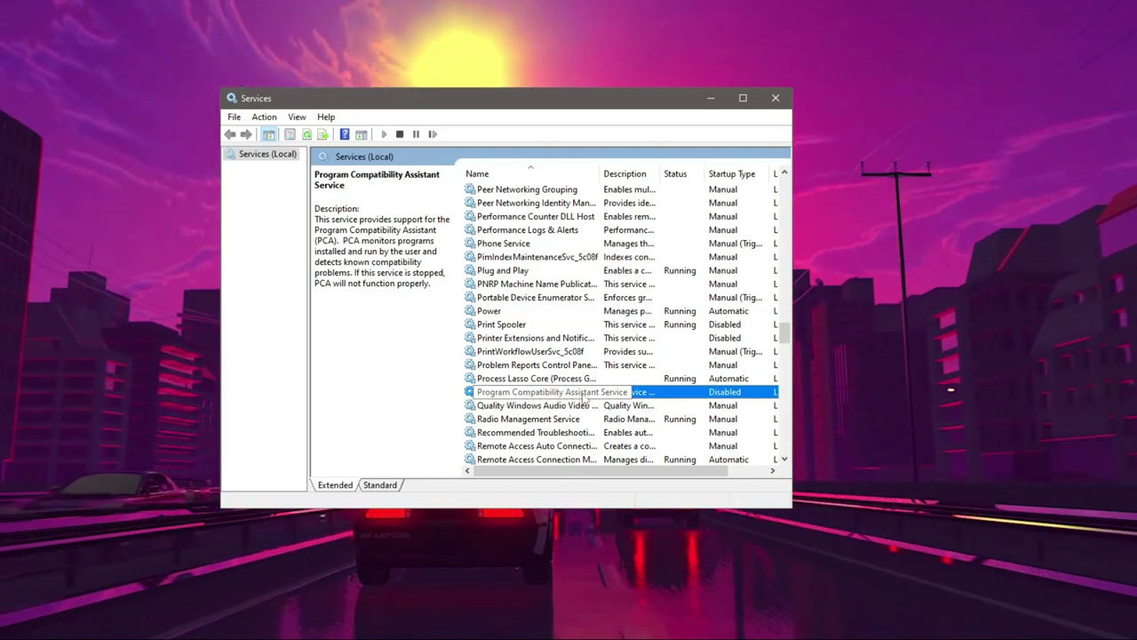
right_click(588, 398)
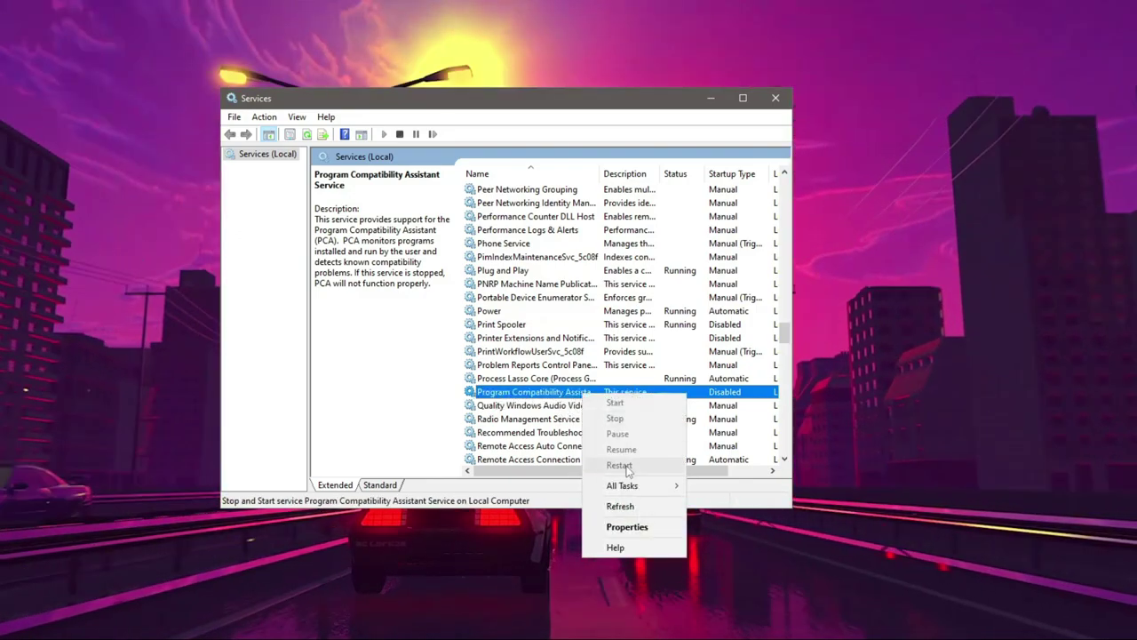
click(635, 532)
click(535, 290)
click(449, 290)
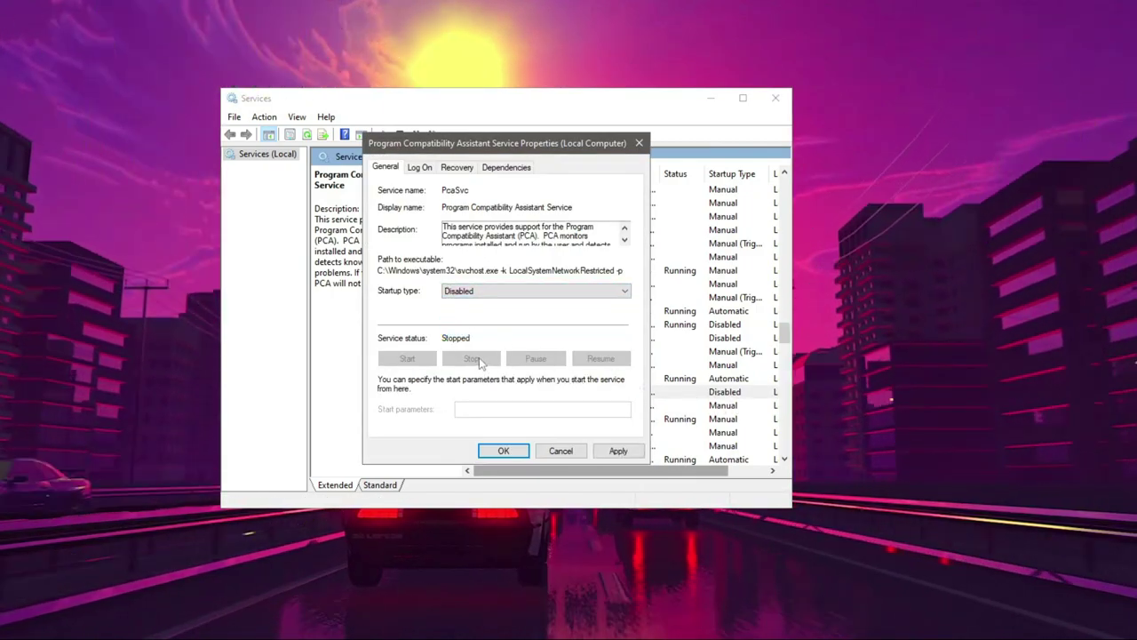
click(618, 451)
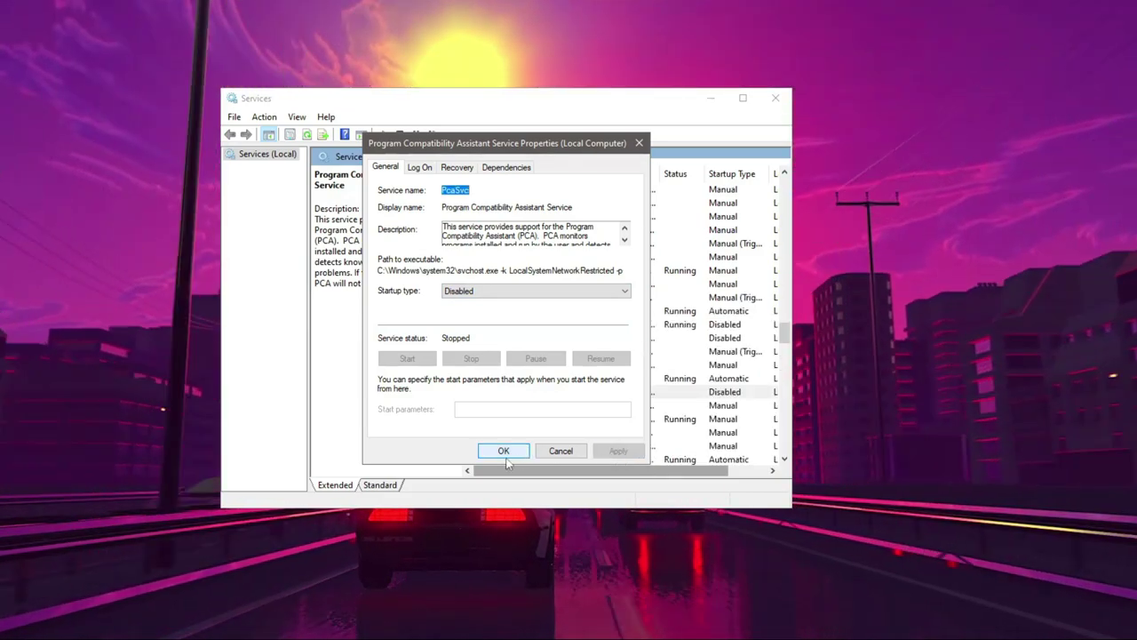
click(504, 451)
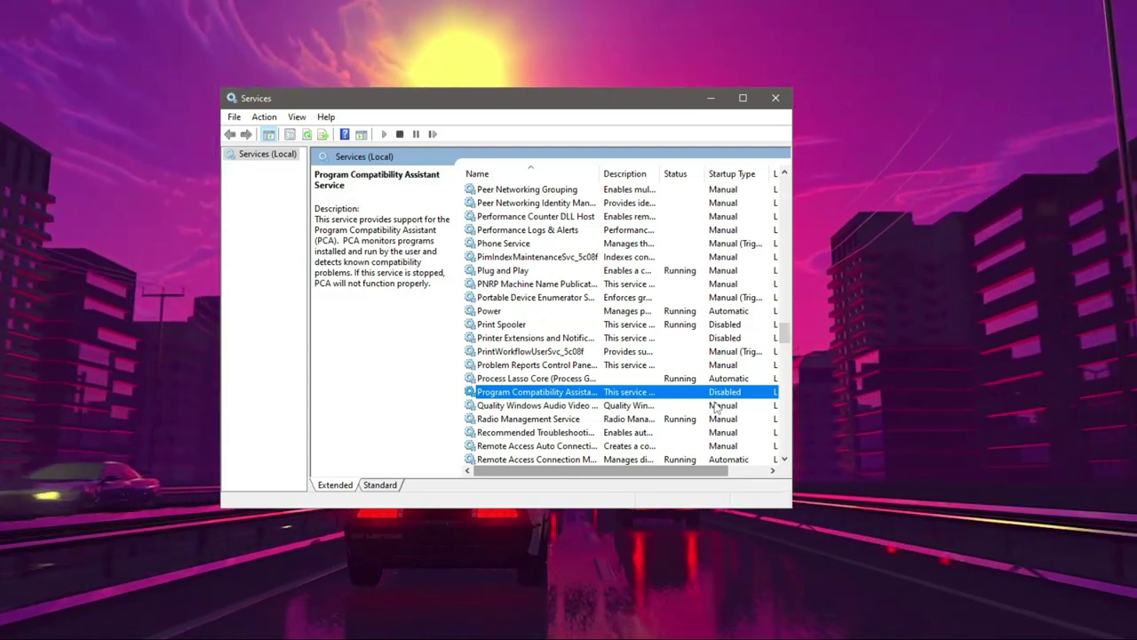
- Set the Print Spooler's startup type to Disabled, stop the service, and confirm
right_click(537, 326)
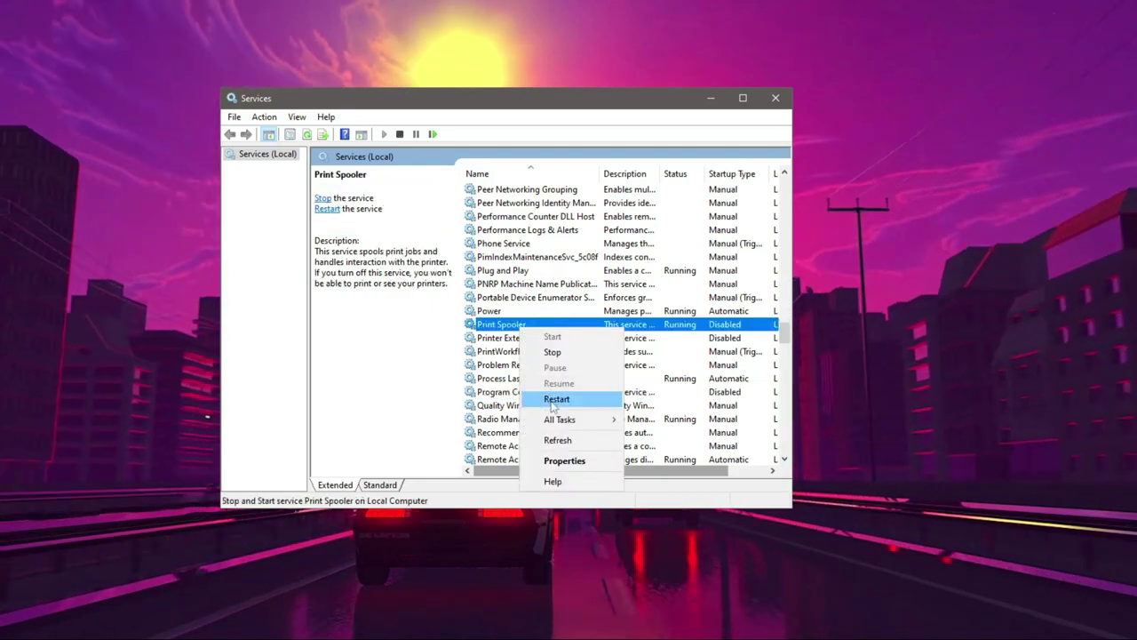
click(567, 462)
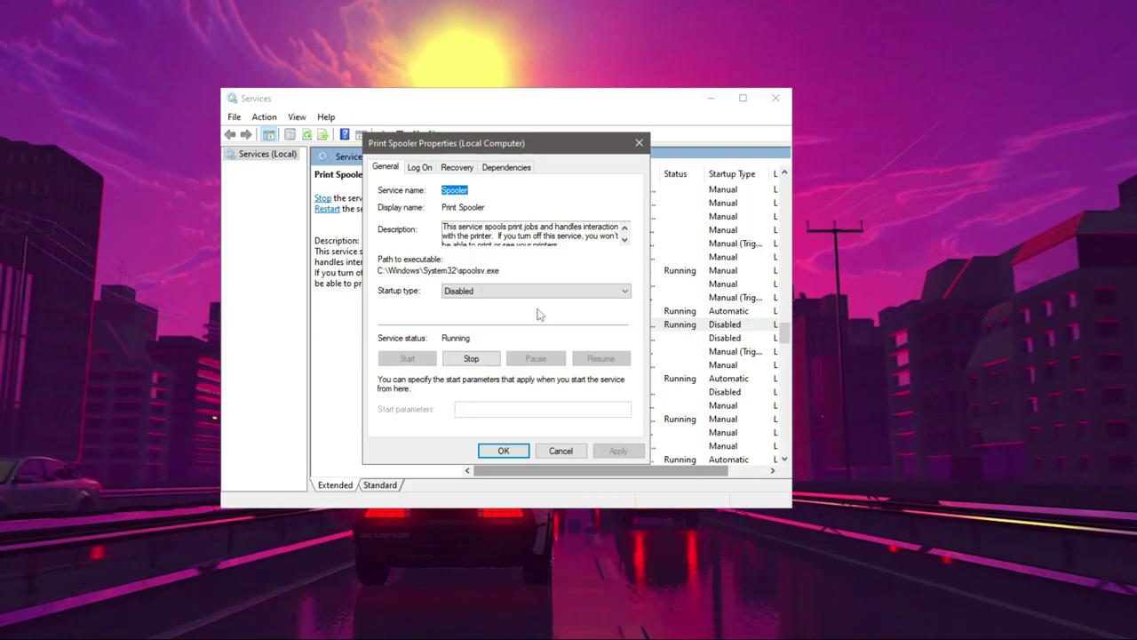
click(511, 287)
click(507, 329)
click(471, 358)
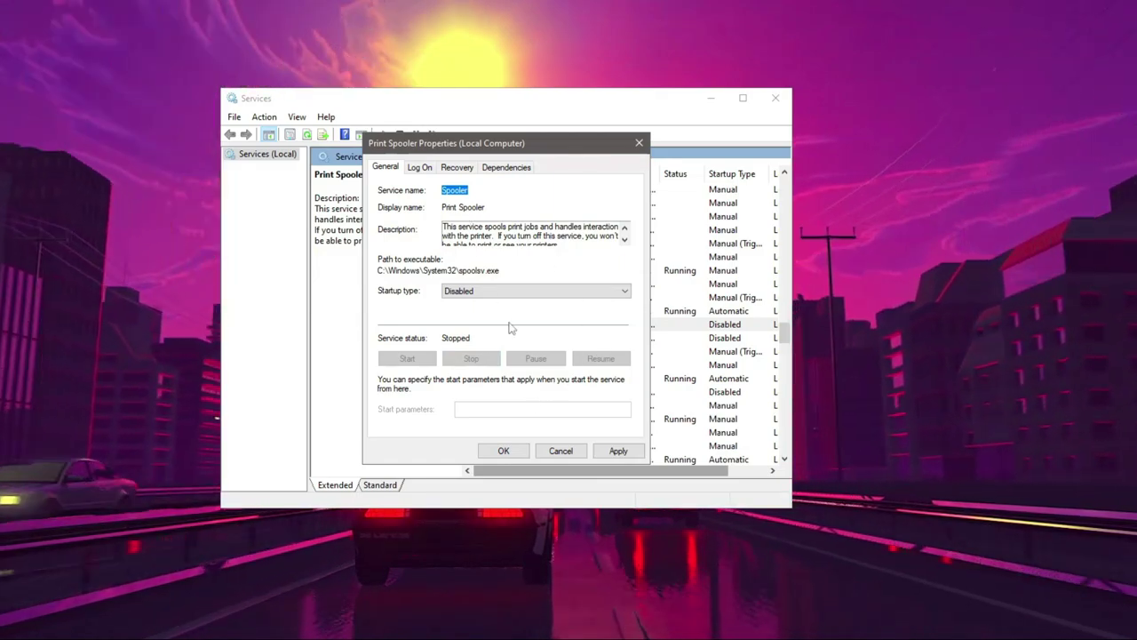
click(503, 451)
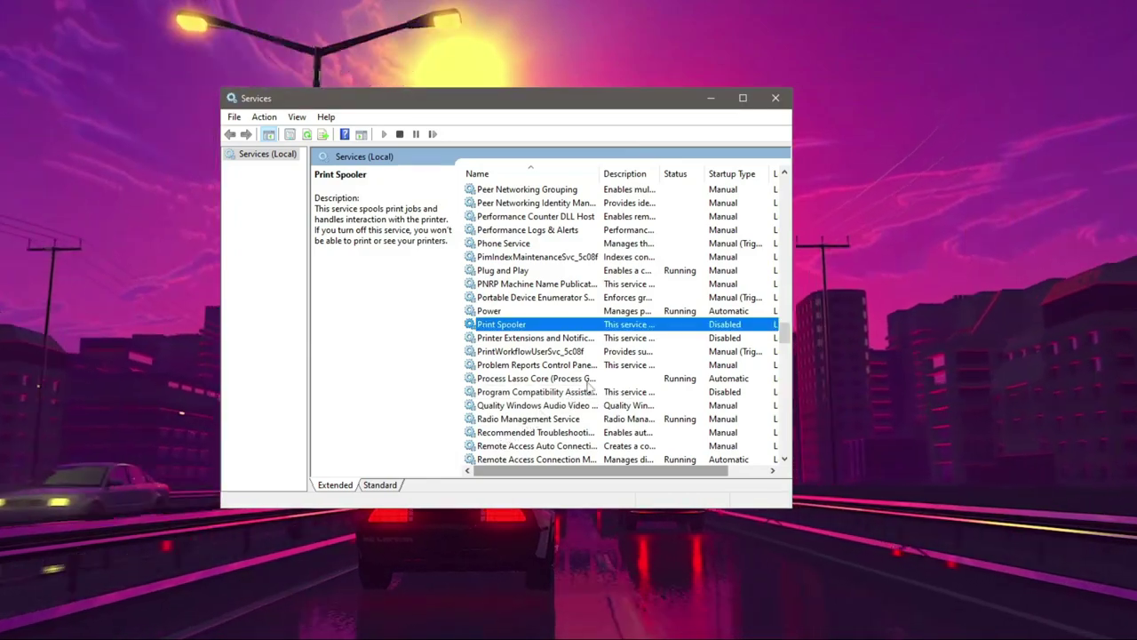
- Set the startup type of Remote Registry to Disabled in its properties and apply the change
scroll(570, 399, down, 5)
click(535, 342)
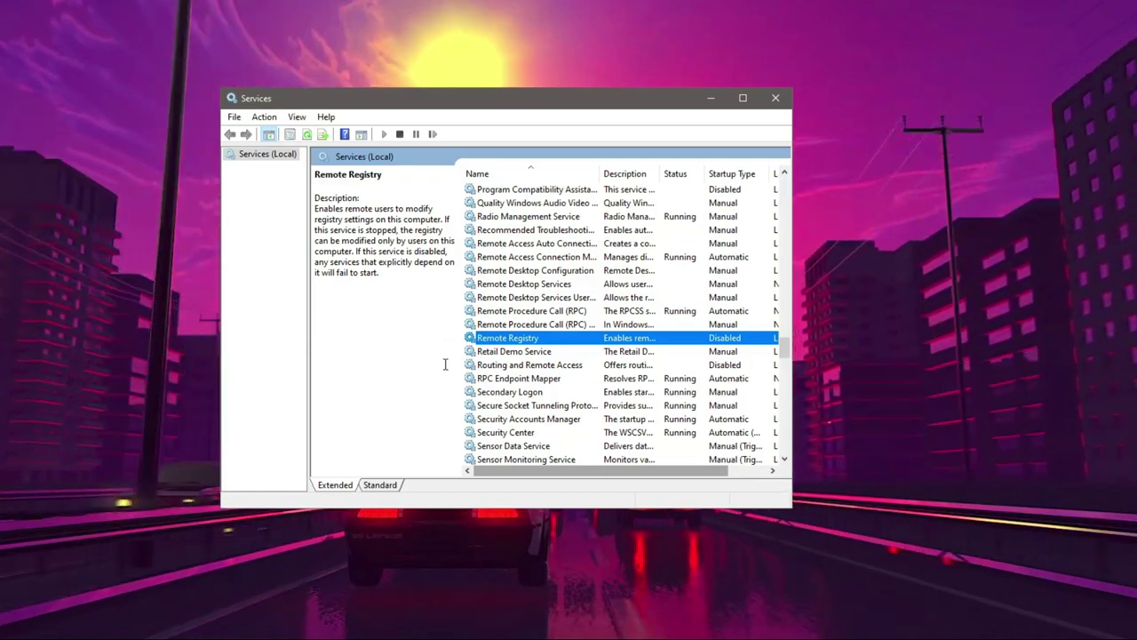
right_click(512, 340)
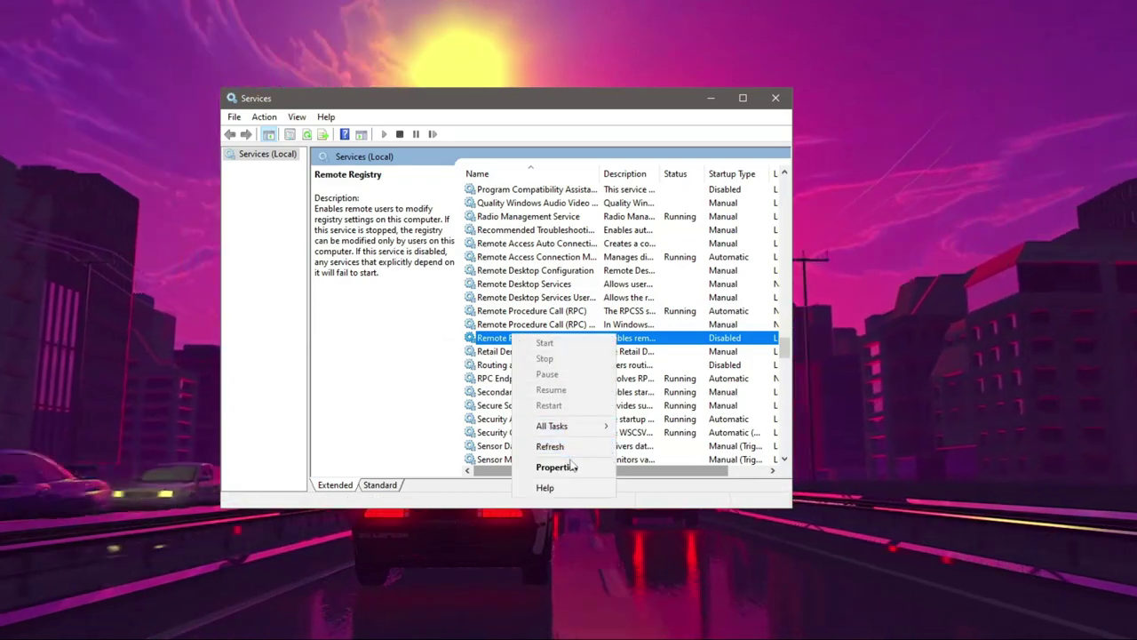
click(568, 468)
click(475, 291)
click(471, 342)
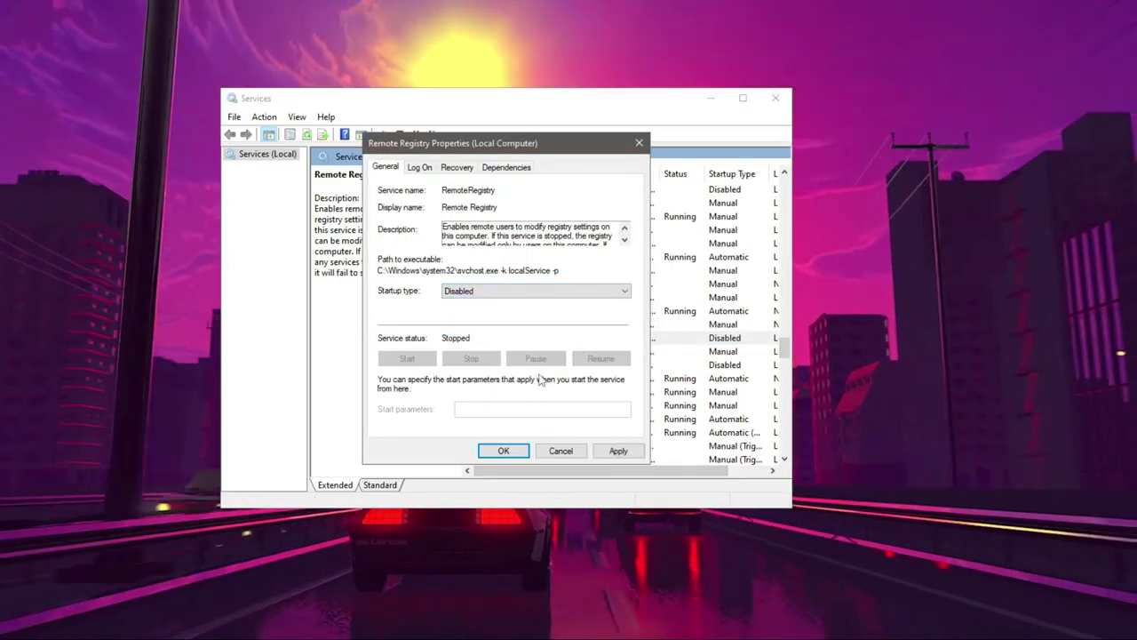
click(622, 452)
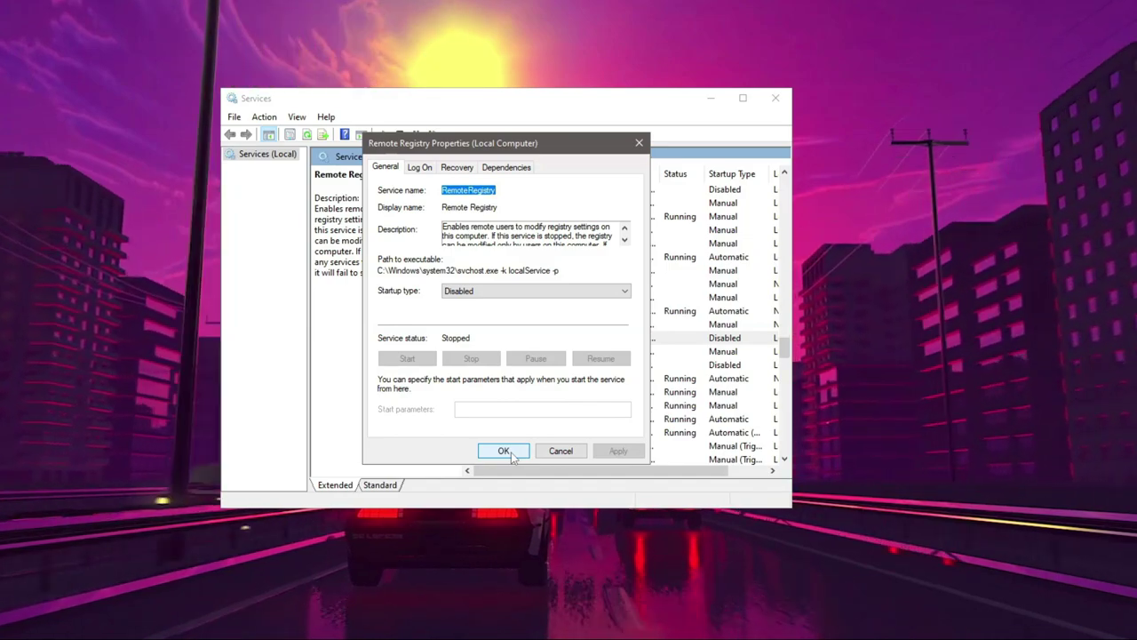
click(502, 452)
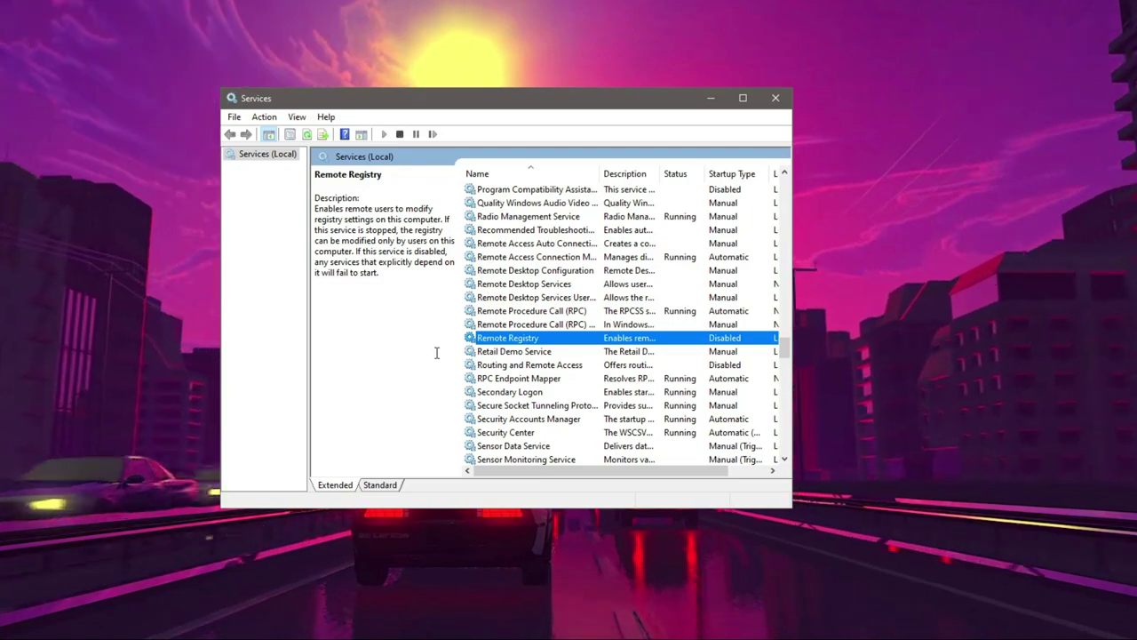
- Set the startup type of Secondary Logon to Disabled, stop the service, and apply the changes
scroll(511, 301, down, 3)
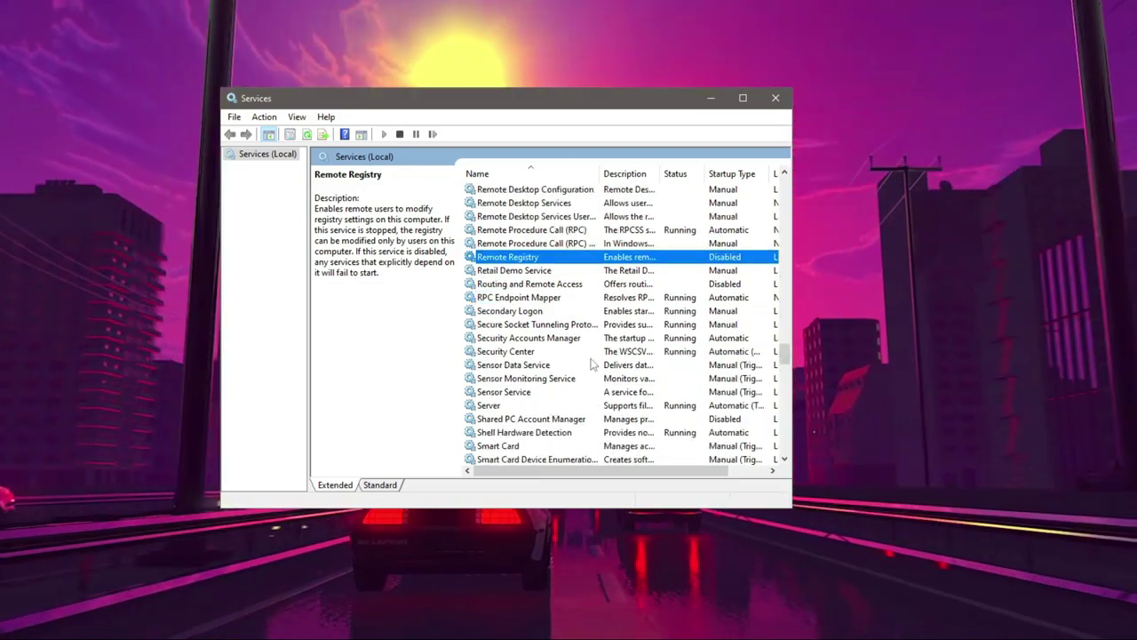
click(509, 270)
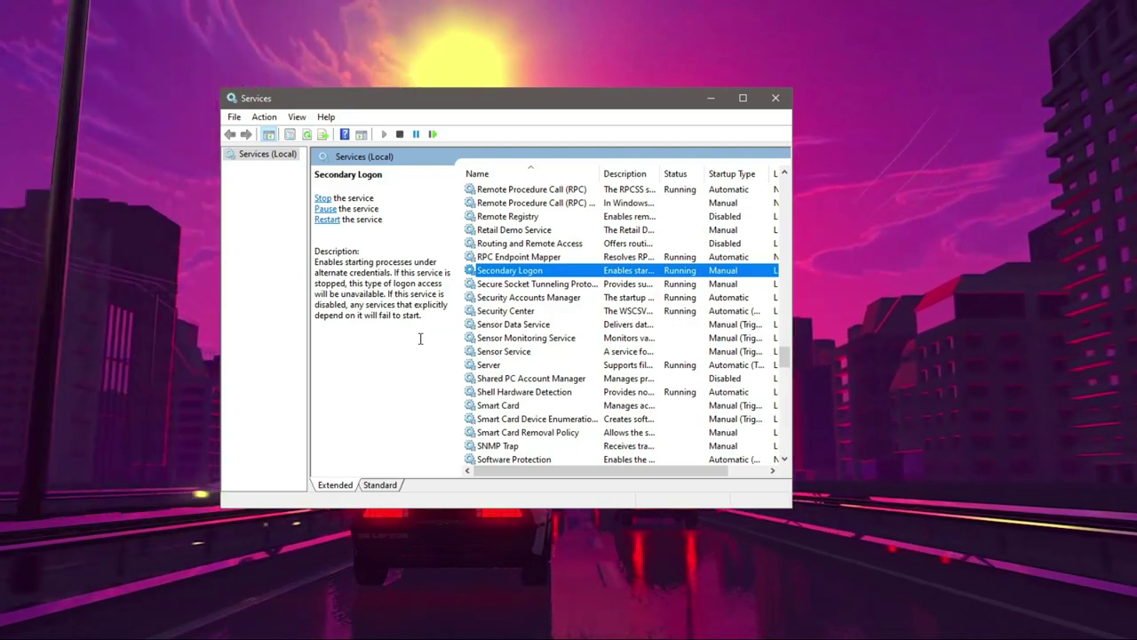
right_click(508, 270)
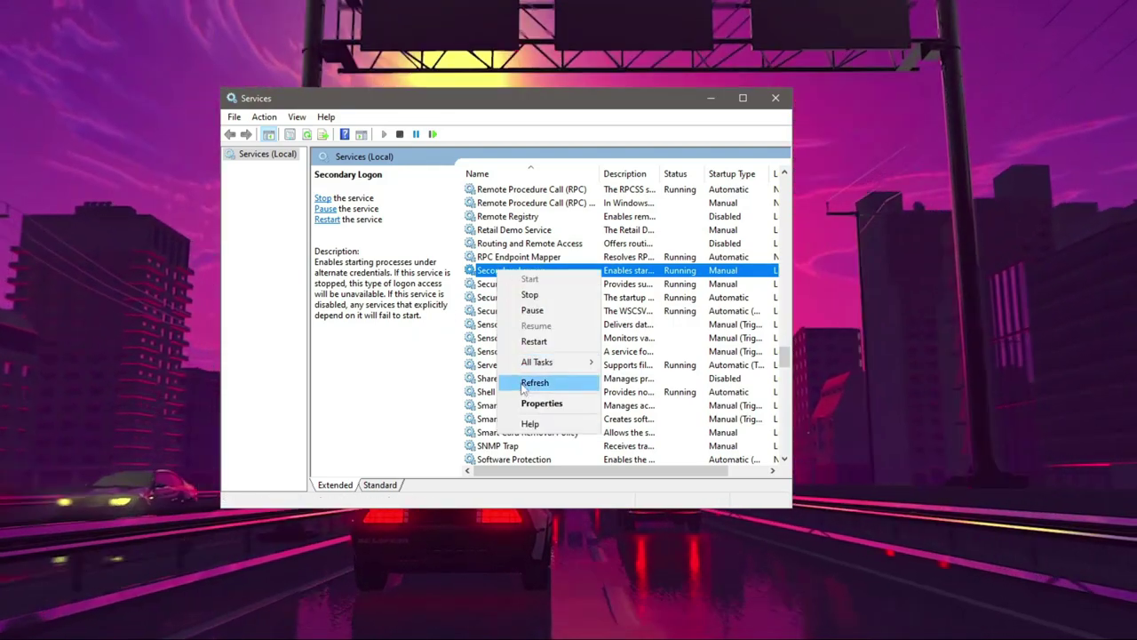
click(533, 405)
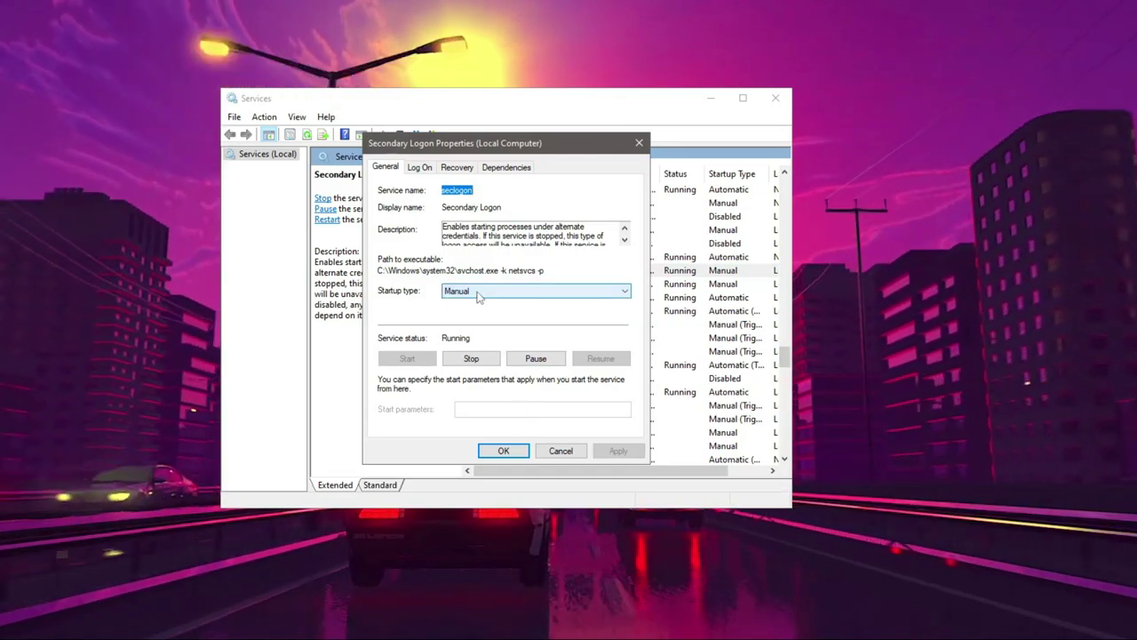
click(477, 294)
click(477, 332)
click(471, 358)
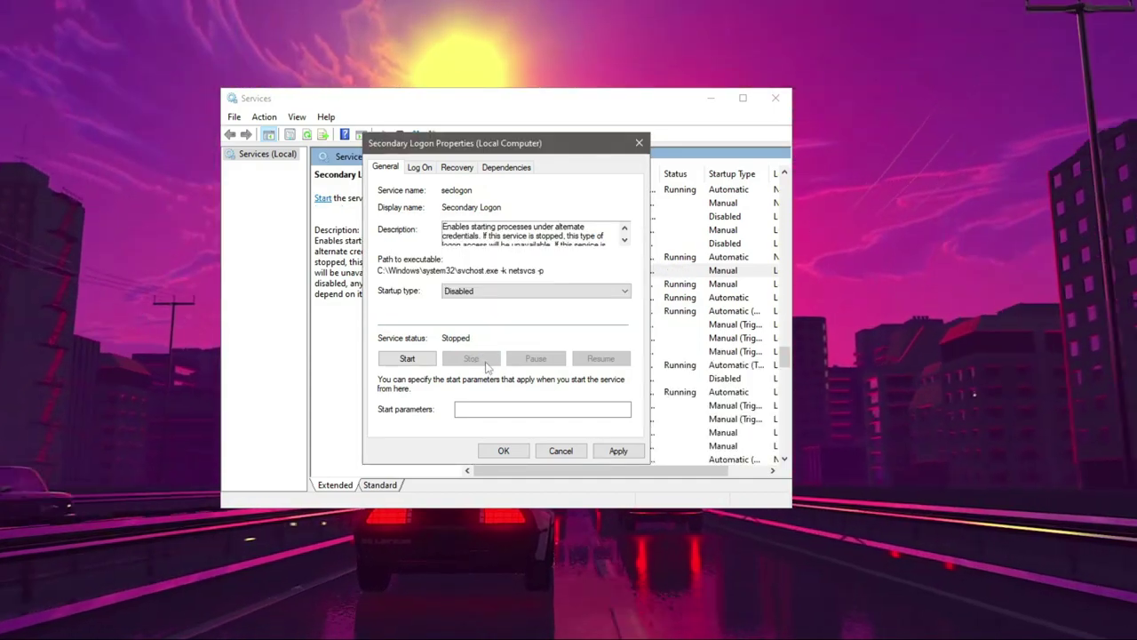
click(618, 451)
click(502, 451)
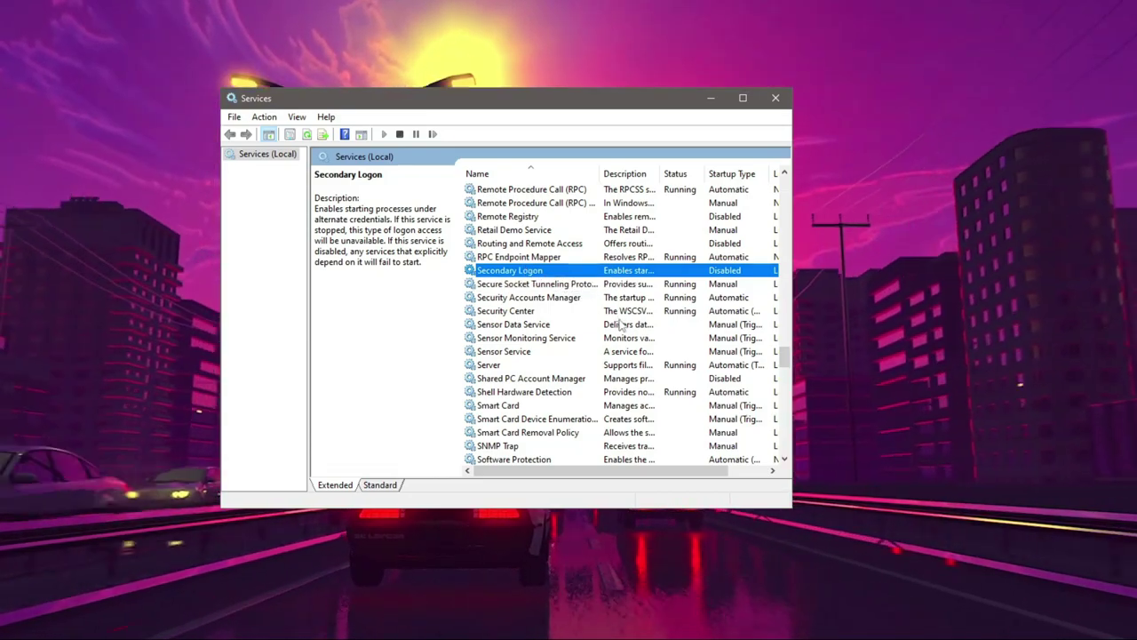
- Check the Security Center service's properties, close them, and read through its full description in the Services console
scroll(605, 353, down, 3)
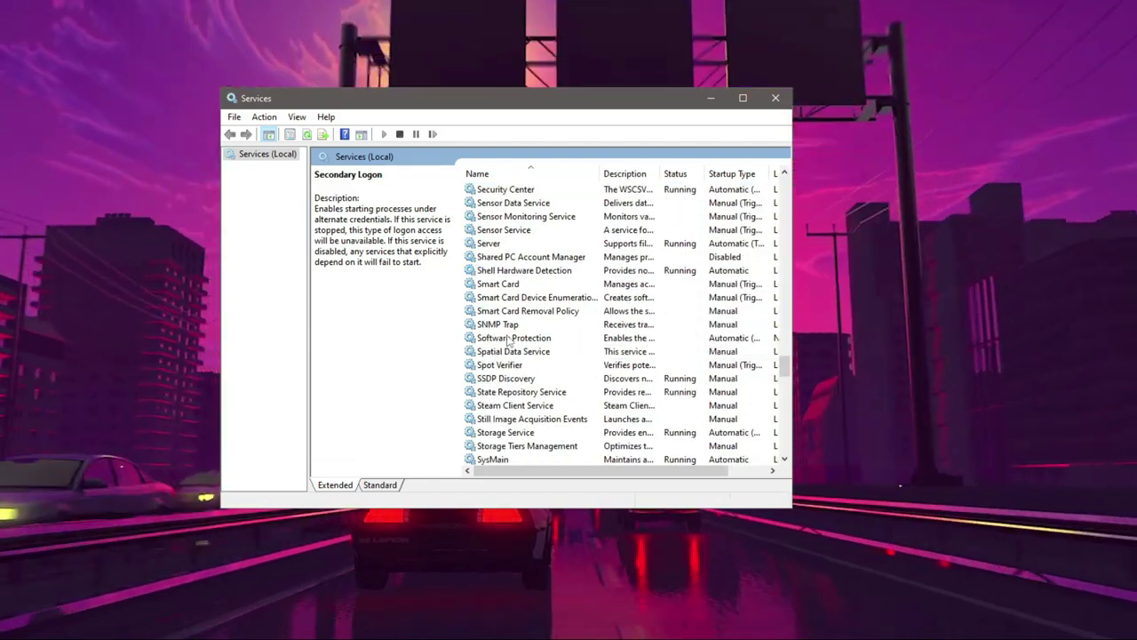
scroll(509, 342, up, 2)
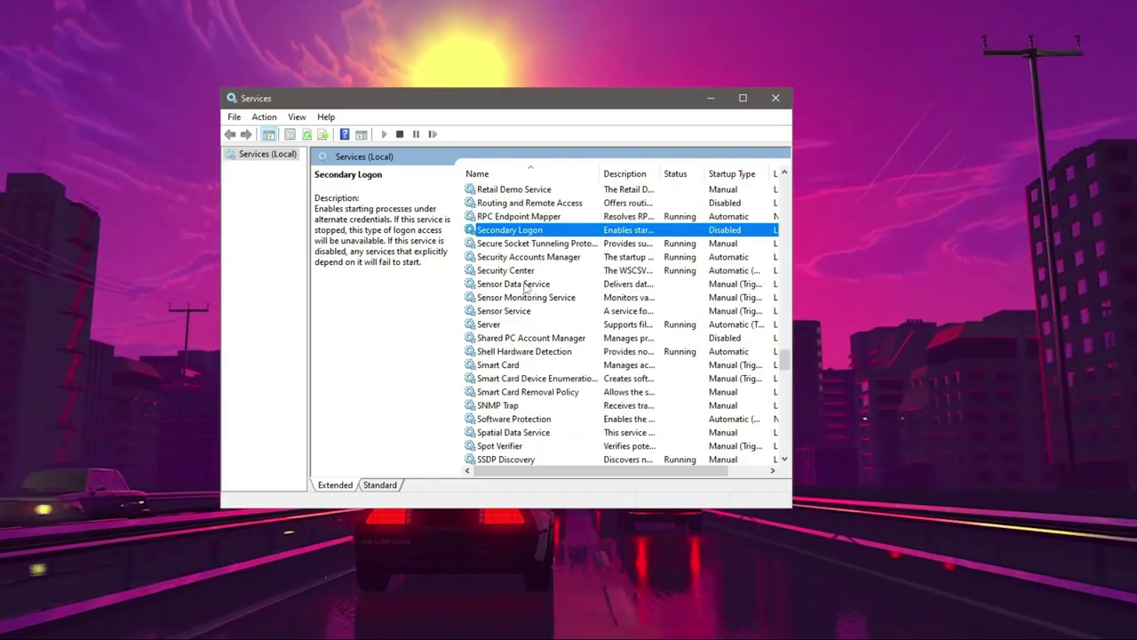
click(524, 257)
click(524, 270)
right_click(524, 270)
click(593, 409)
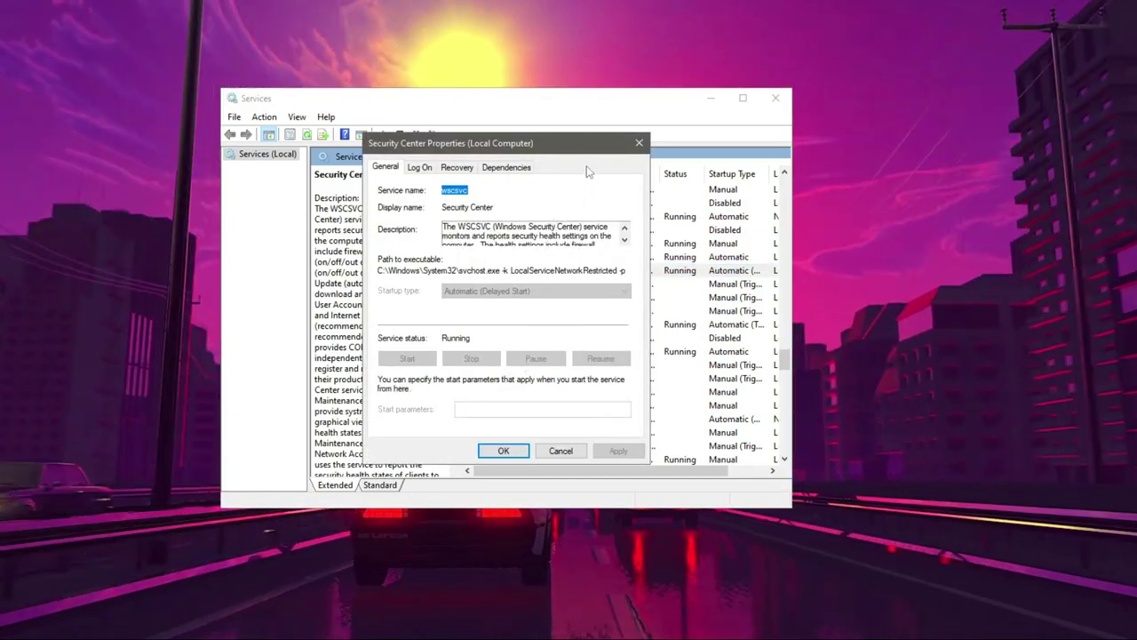
click(639, 142)
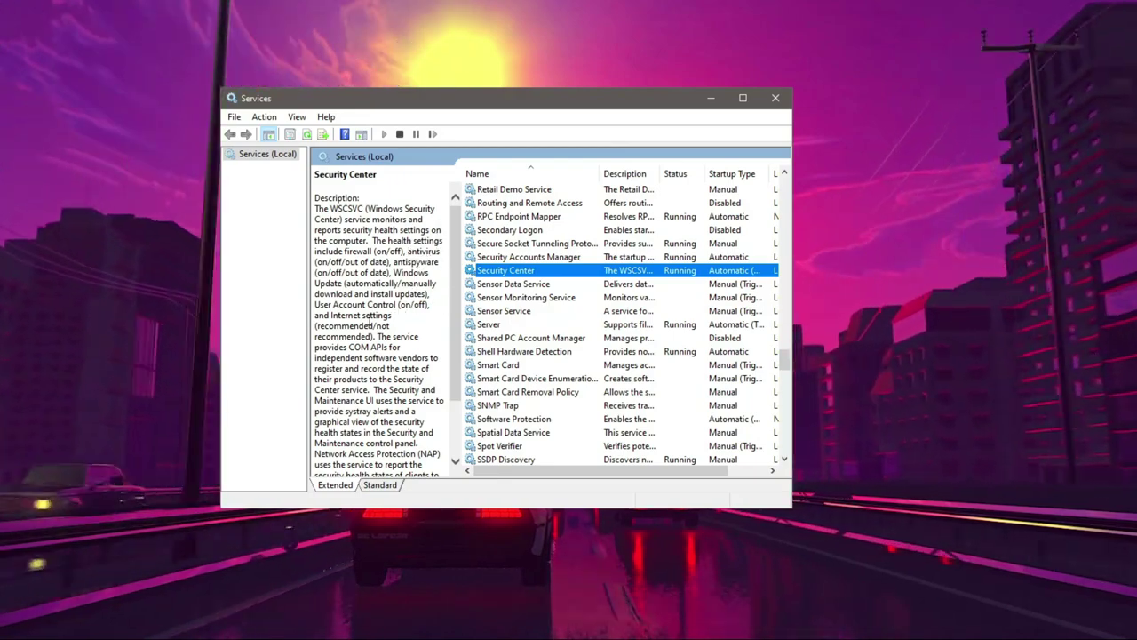
scroll(376, 315, down, 1)
scroll(367, 370, down, 1)
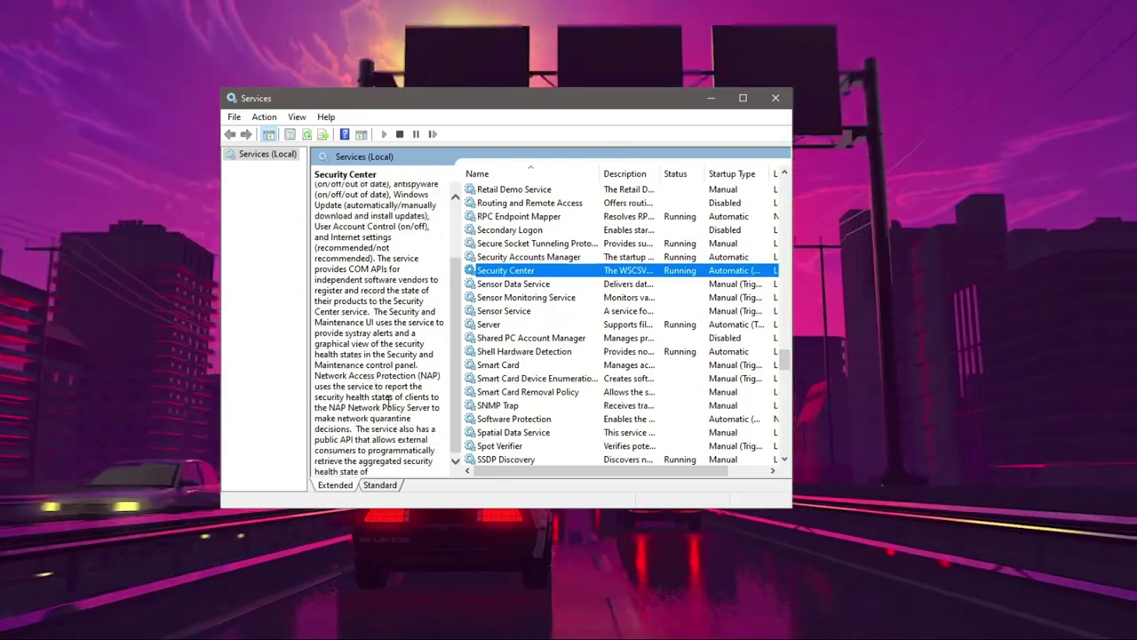
scroll(413, 453, up, 2)
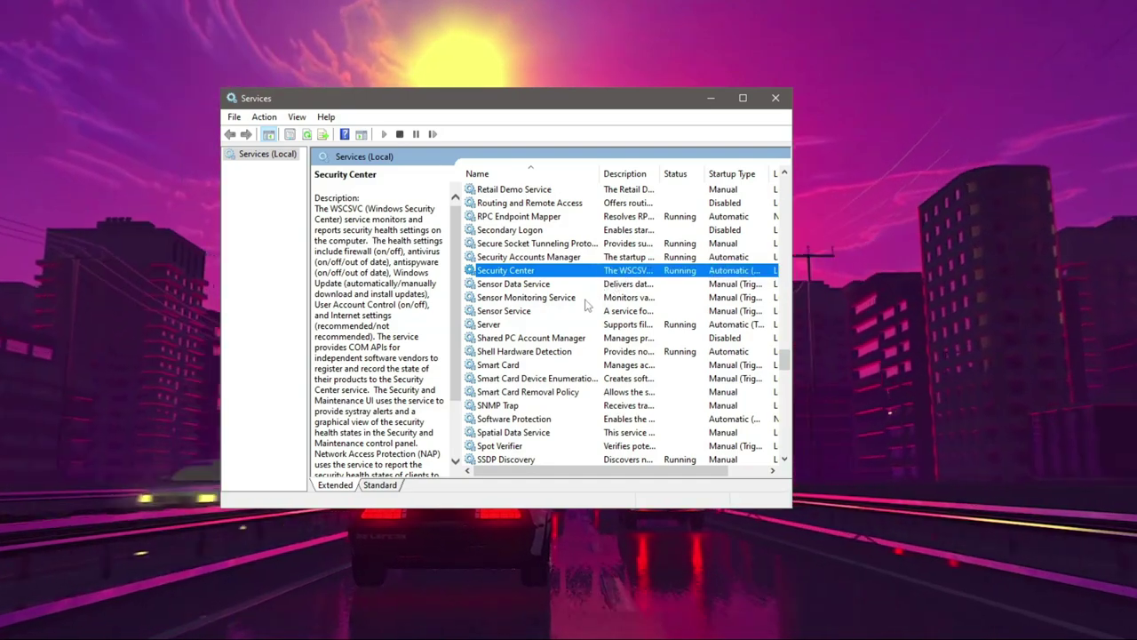
- Choose Disabled as the startup type in the SysMain service's properties, and close the dialog without applying the change
scroll(585, 305, down, 7)
scroll(583, 308, up, 1)
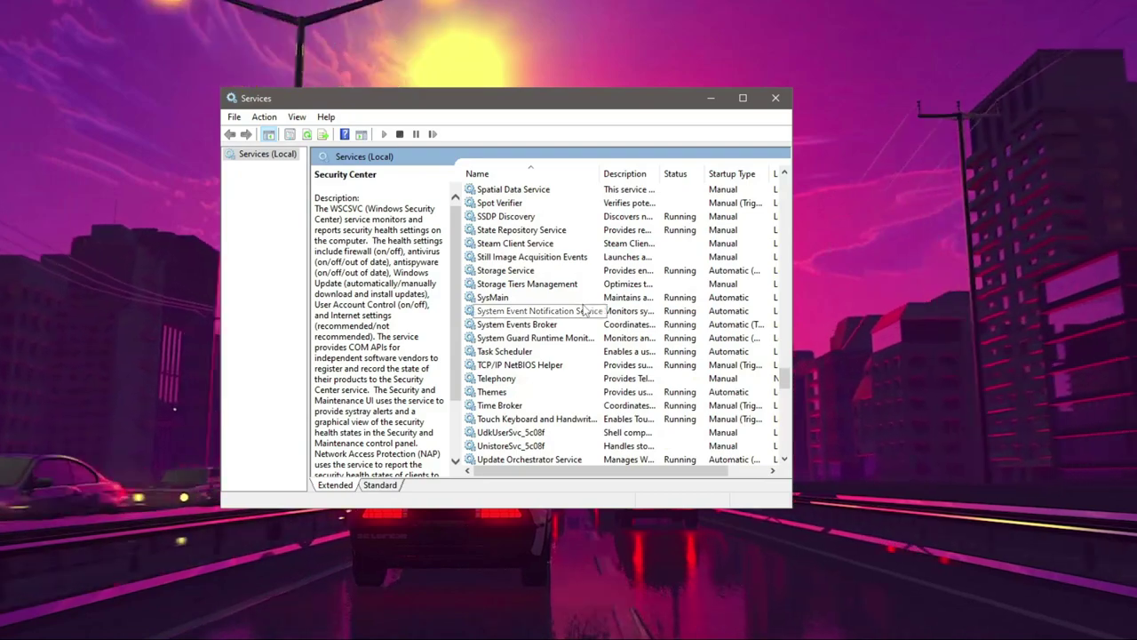
scroll(584, 308, up, 2)
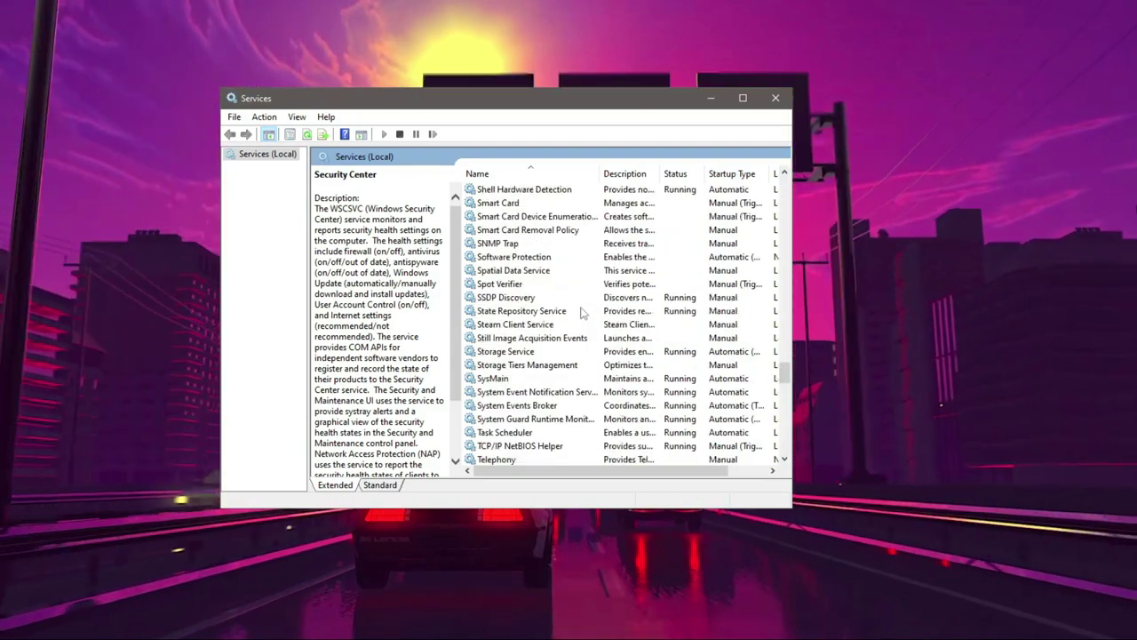
scroll(577, 313, up, 1)
scroll(527, 395, down, 3)
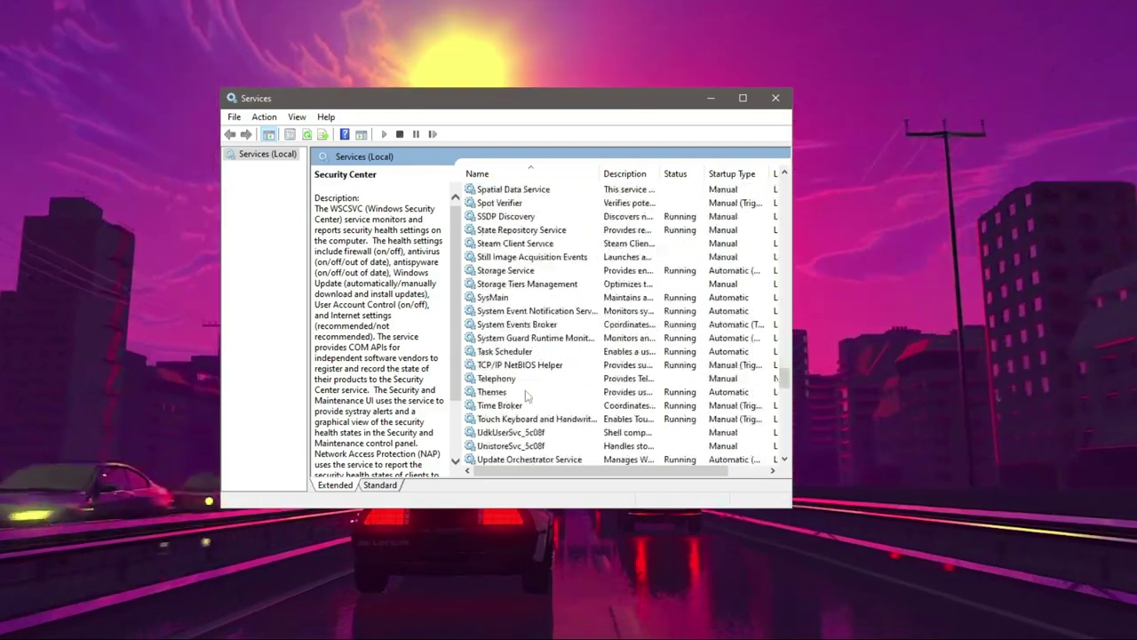
click(494, 297)
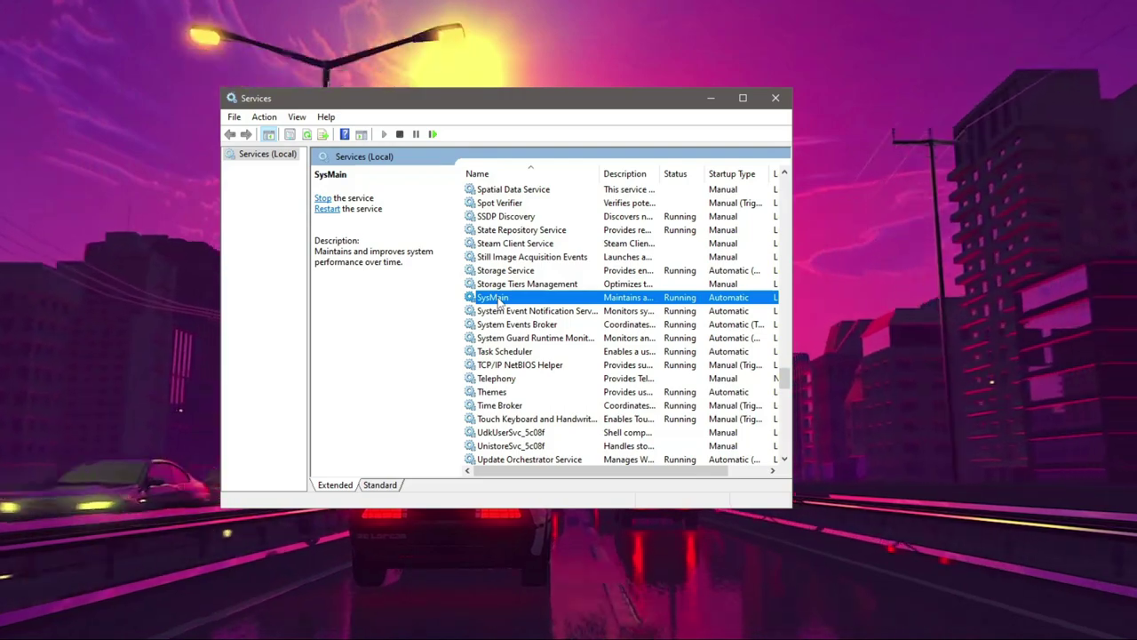
right_click(499, 302)
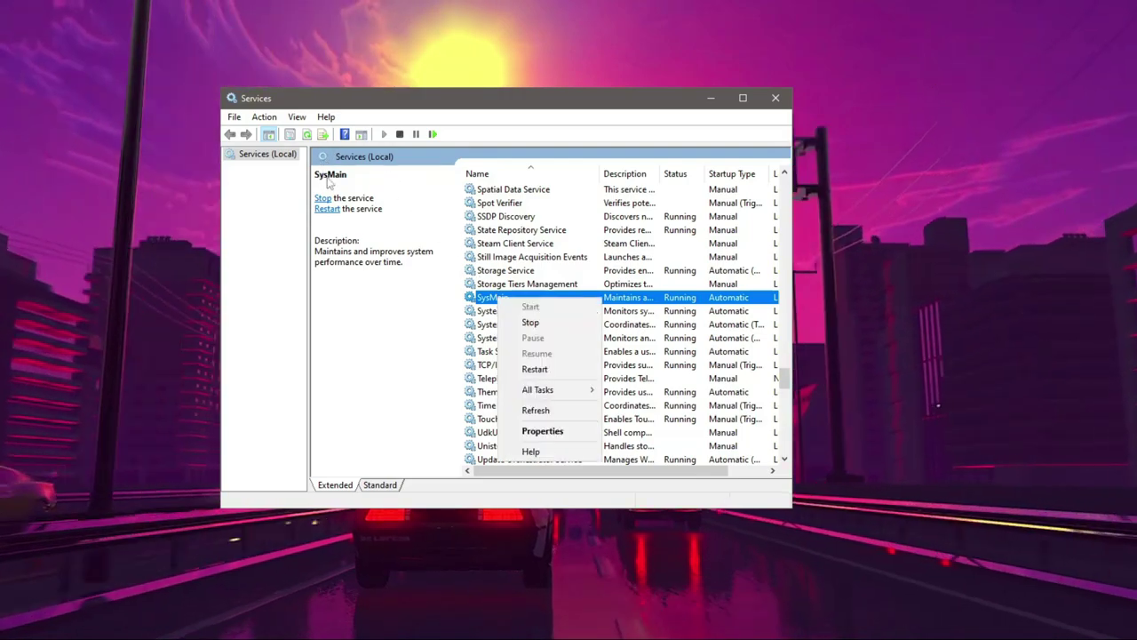
click(540, 431)
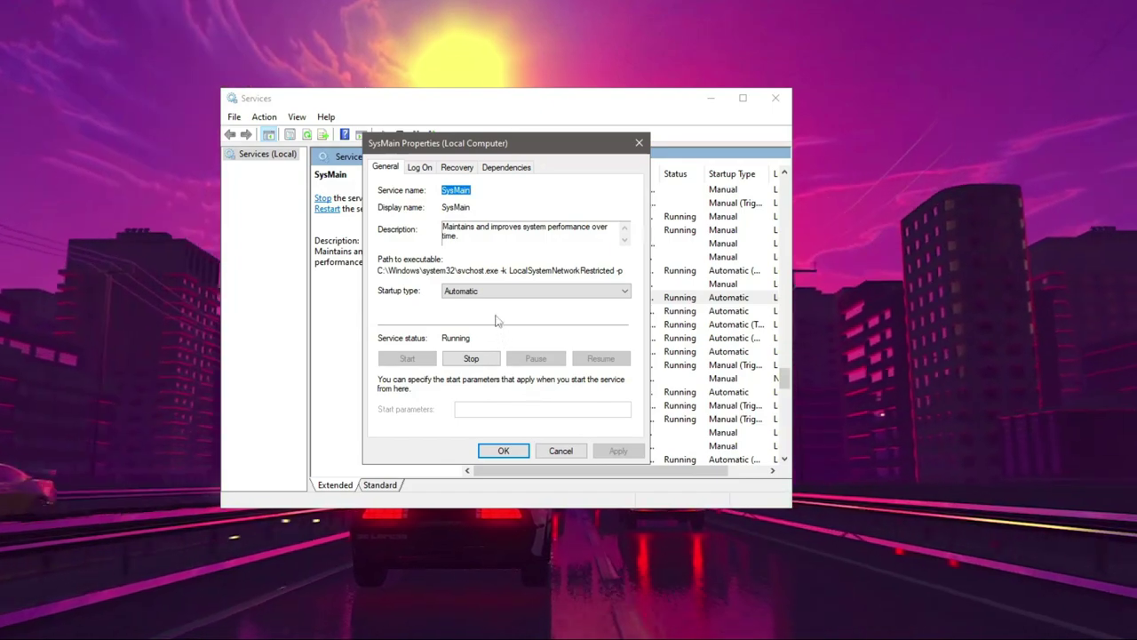
click(450, 291)
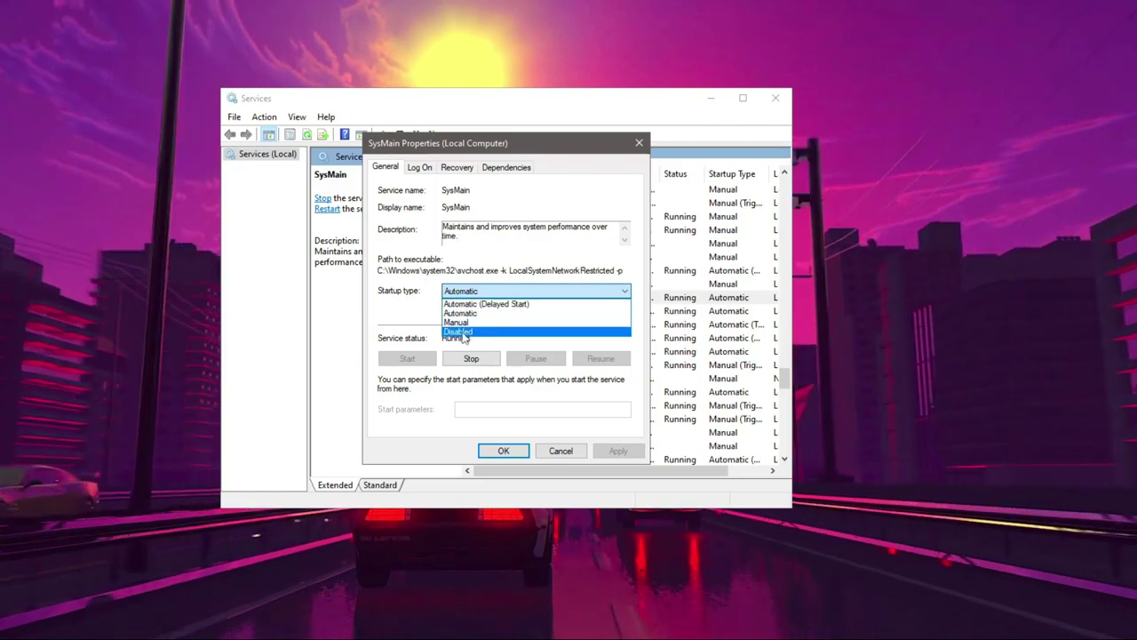
click(469, 333)
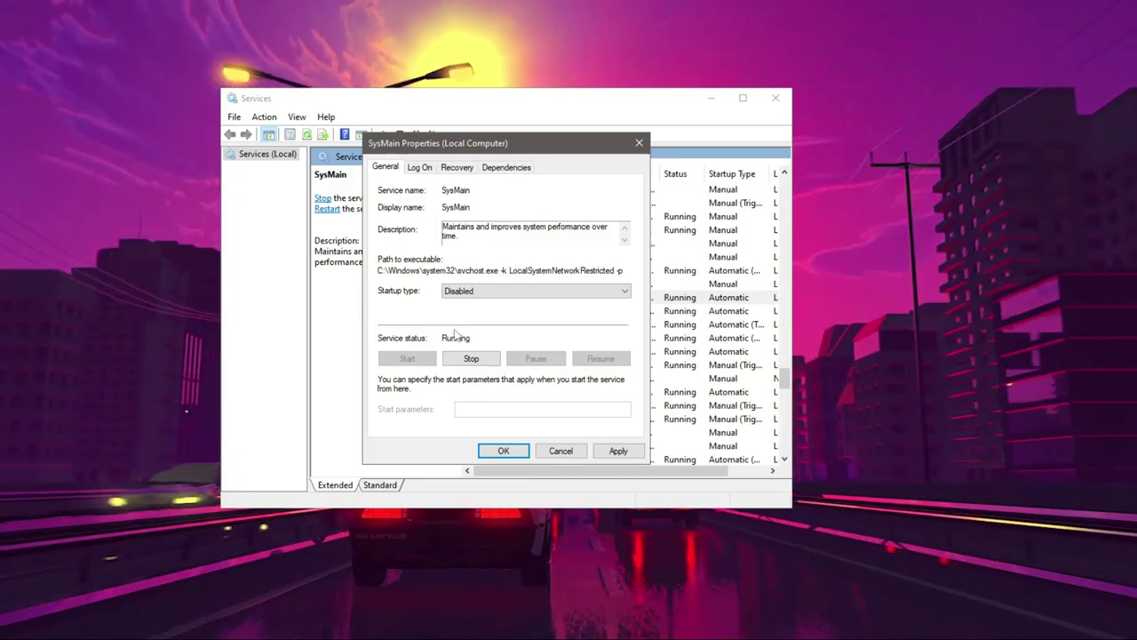
click(639, 142)
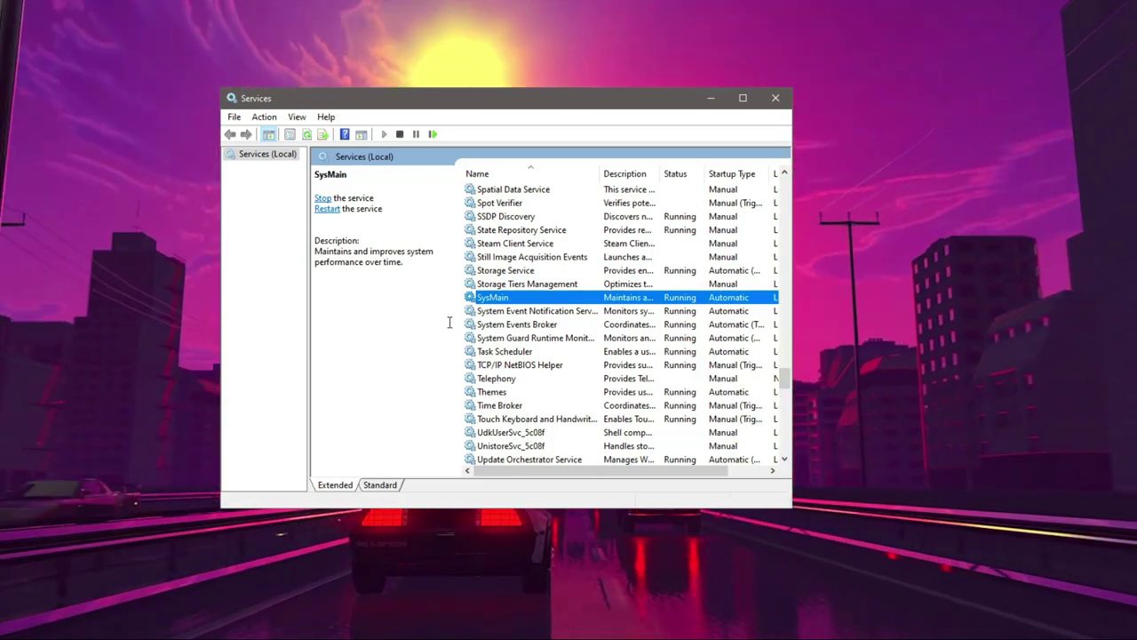
- Read the descriptions of the Task Scheduler and TCP/IP NetBIOS Helper services and look over the services listed around them
scroll(575, 316, down, 2)
click(506, 270)
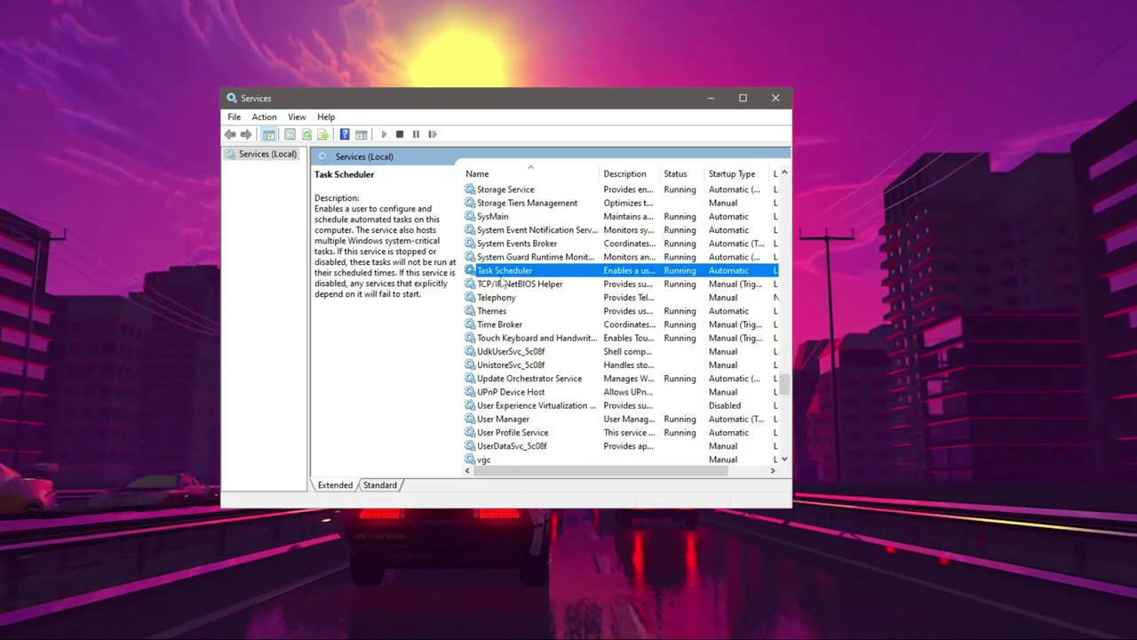
click(506, 284)
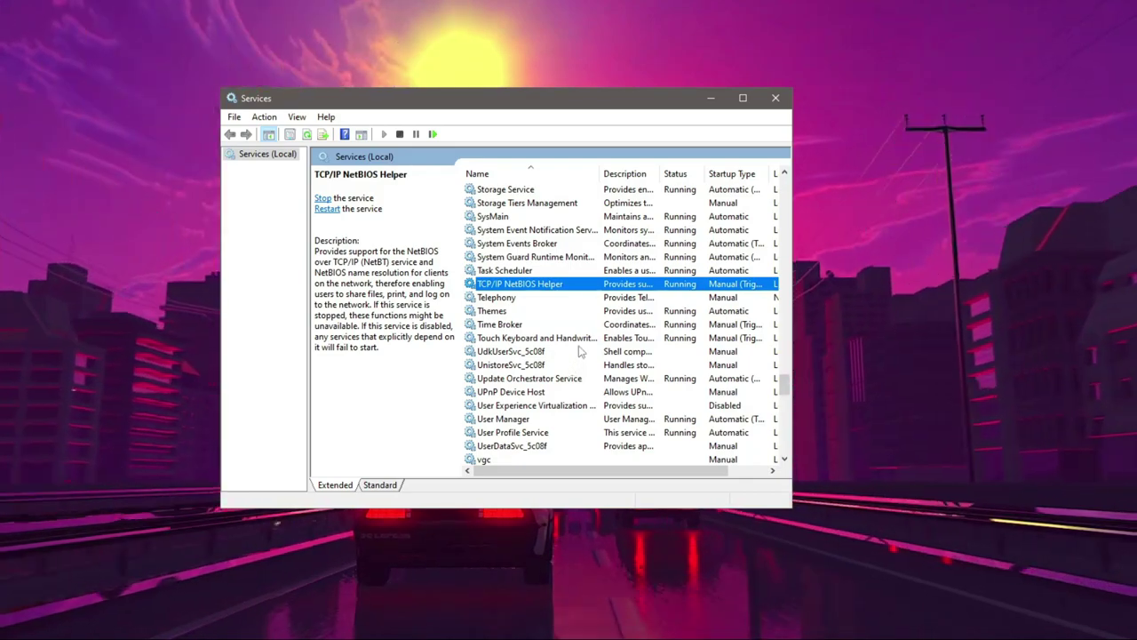
scroll(569, 337, down, 1)
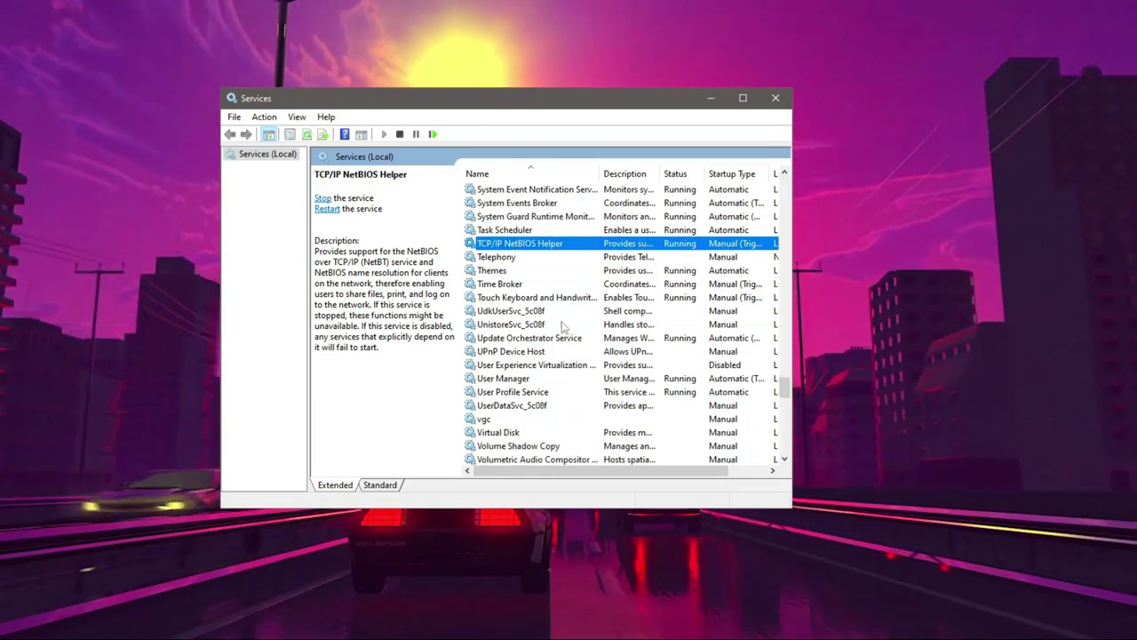
scroll(565, 328, down, 1)
scroll(533, 299, up, 1)
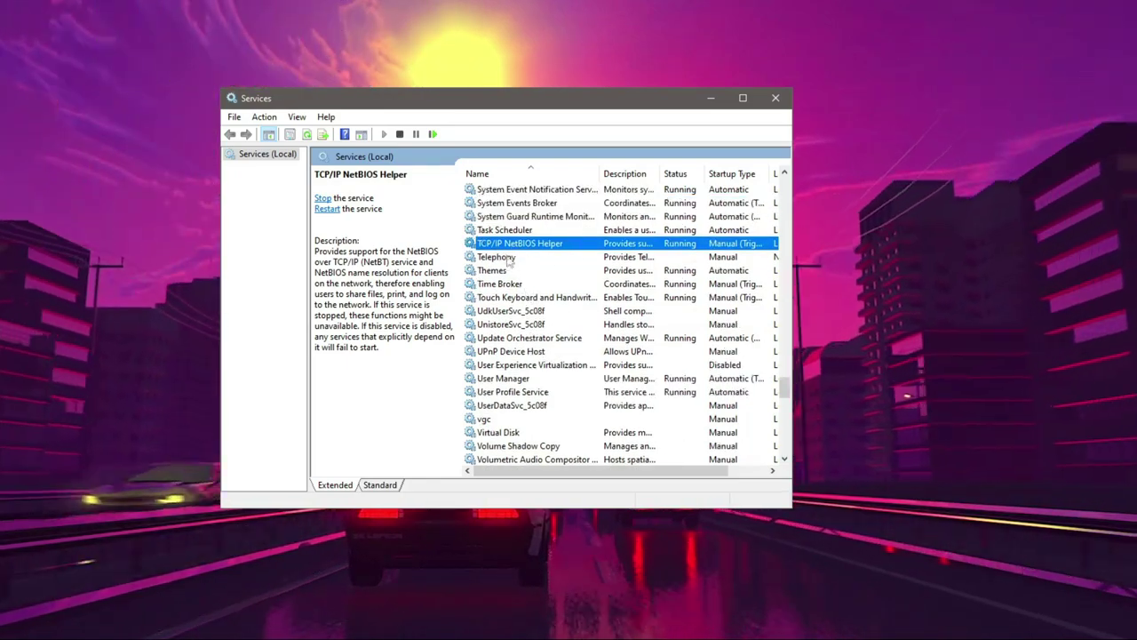
scroll(626, 312, down, 1)
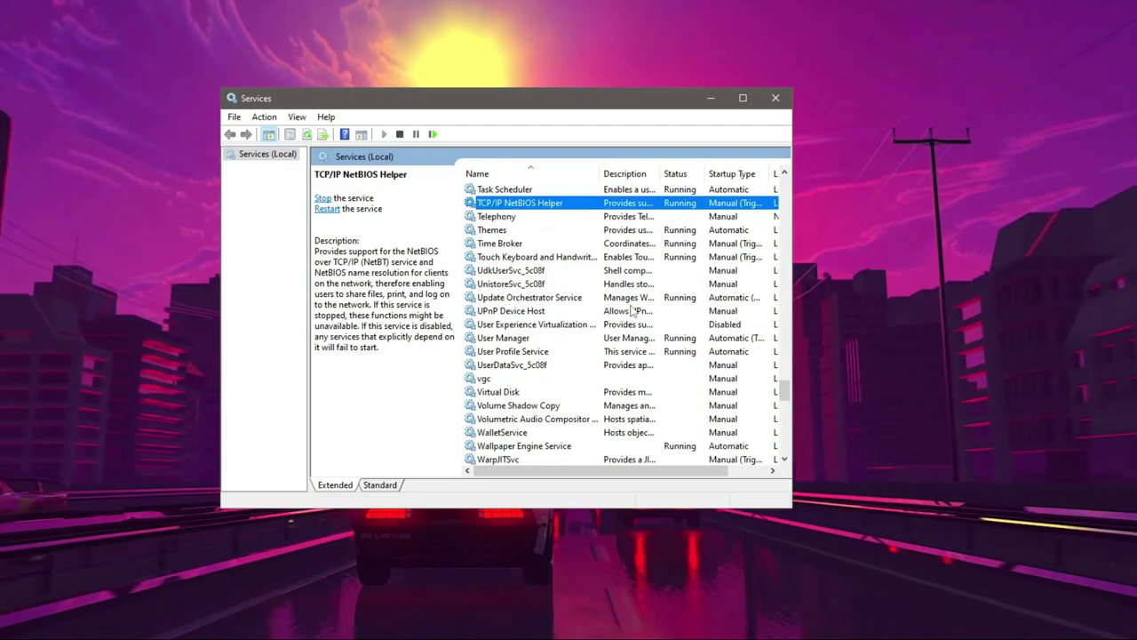
scroll(622, 320, down, 1)
scroll(600, 336, up, 3)
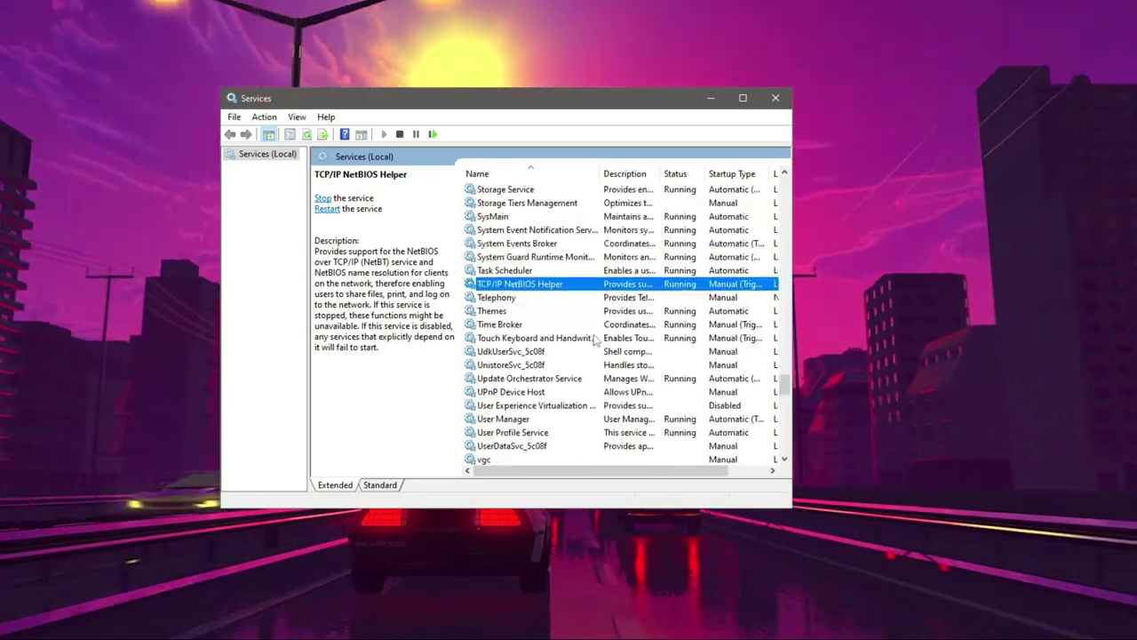
- Select the Touch Keyboard and Handwriting Panel Service, bring up the on-screen touch keyboard to see what it provides, and close it
click(597, 338)
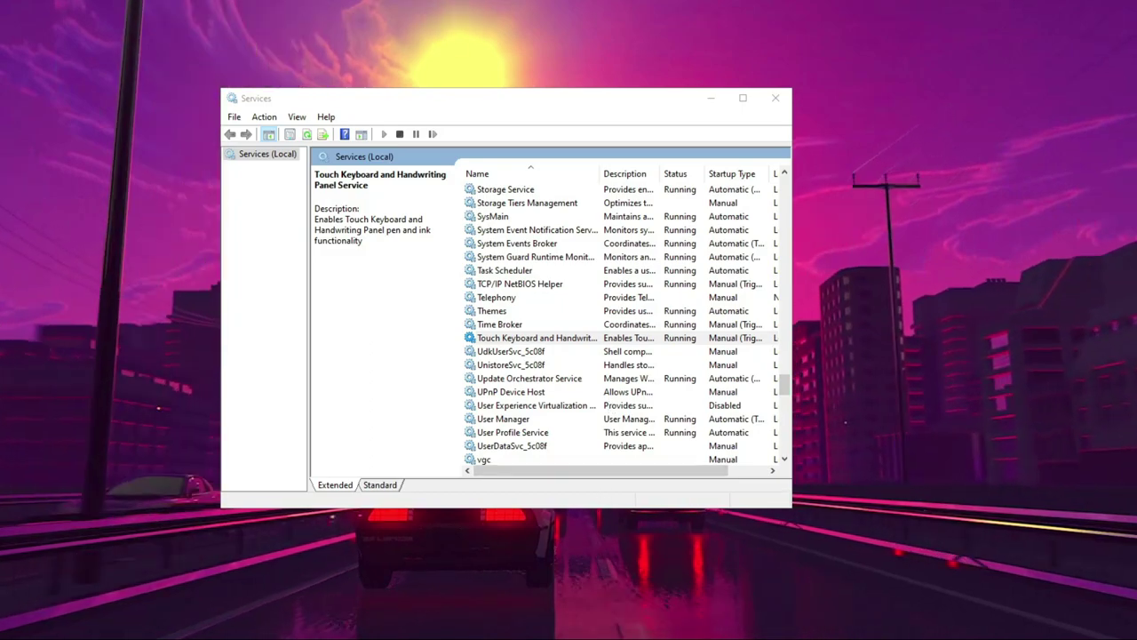
right_click(595, 639)
click(660, 558)
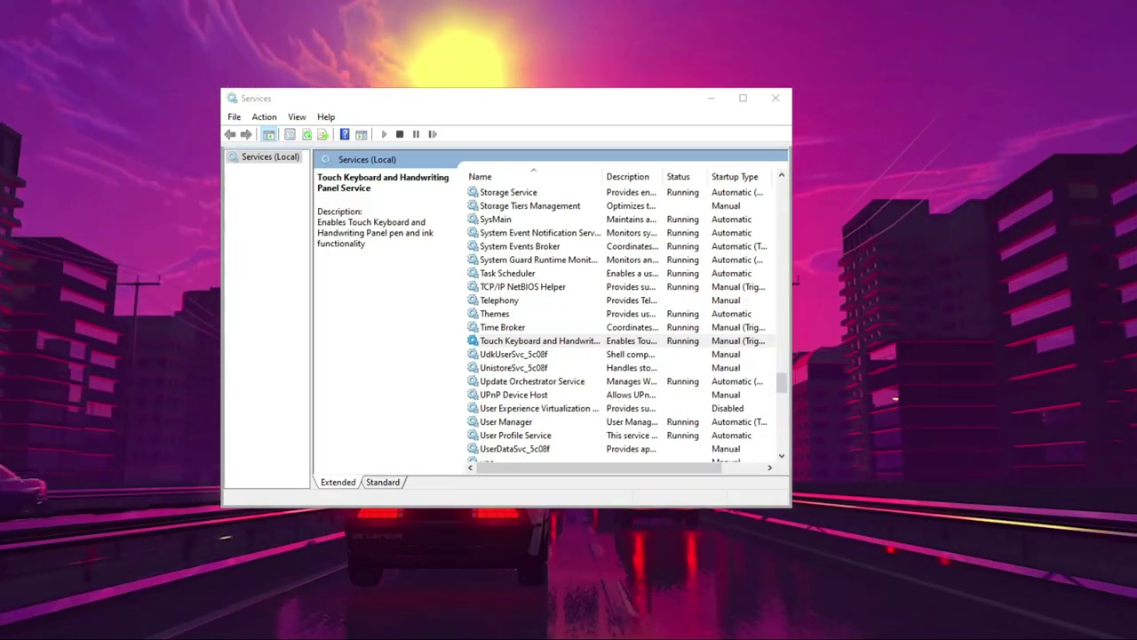
click(1030, 636)
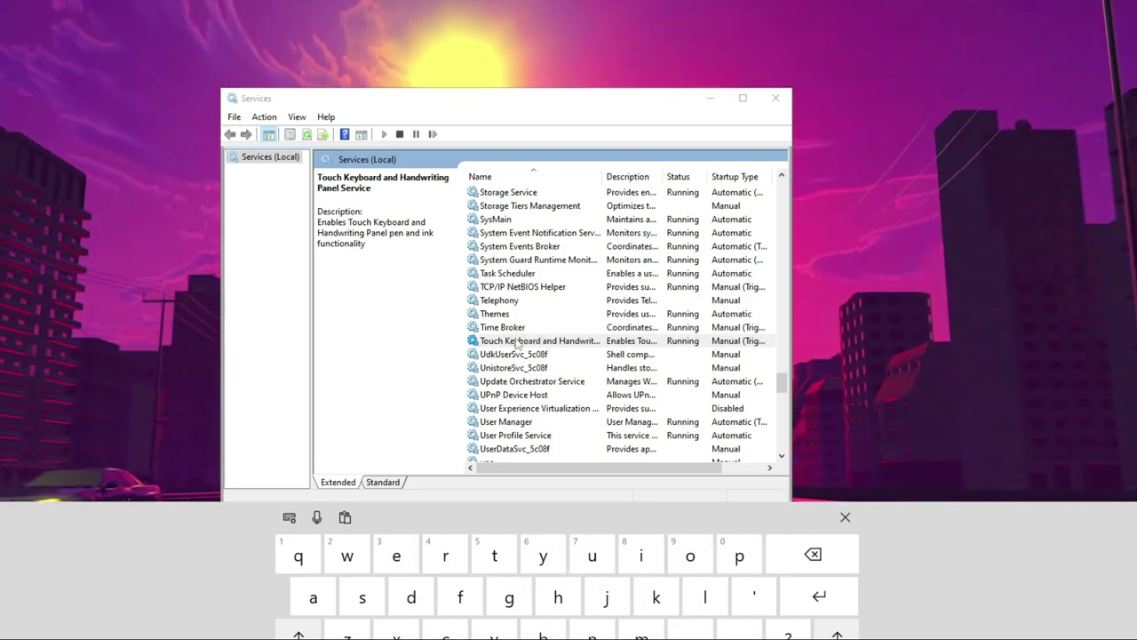
click(844, 517)
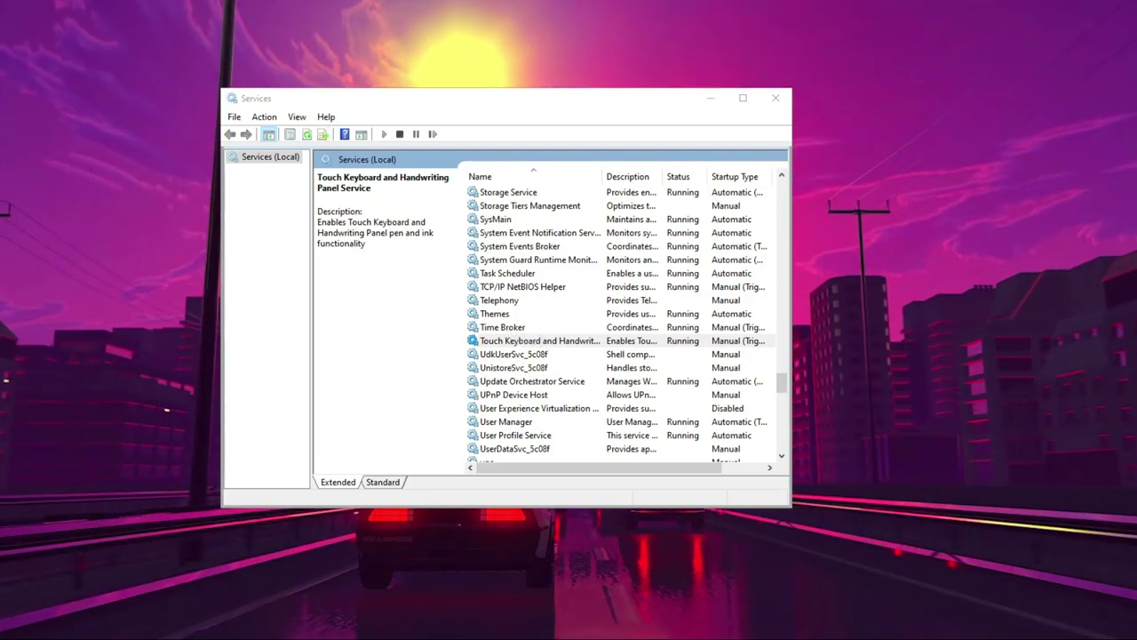
right_click(897, 633)
click(946, 494)
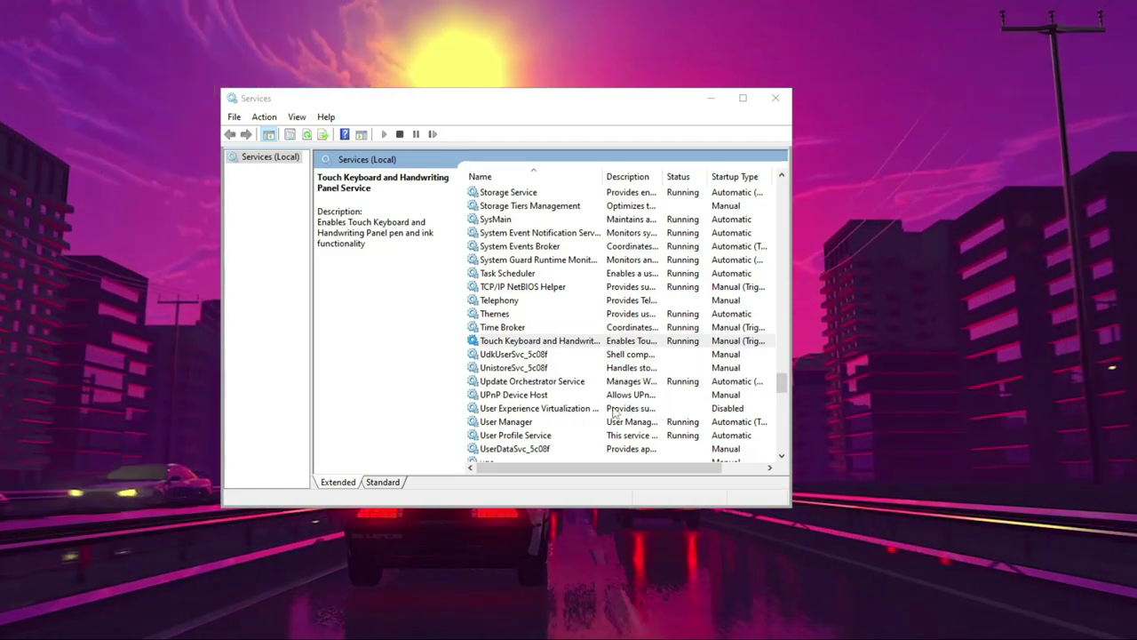
- Set the startup type of the Windows Error Reporting Service to Disabled in its properties and confirm
scroll(615, 405, down, 2)
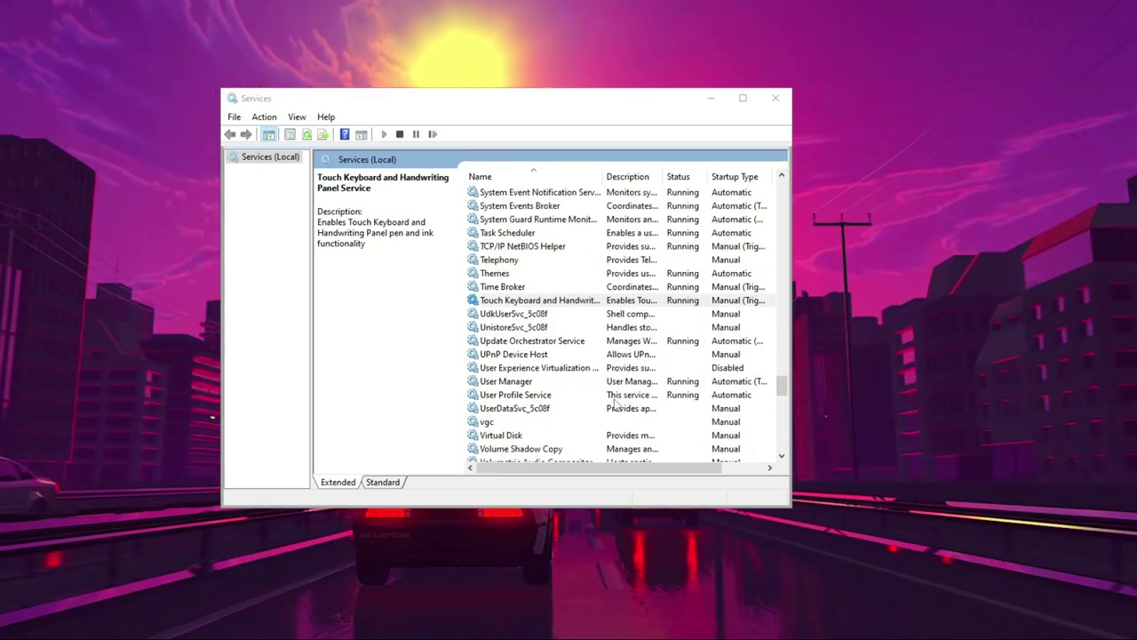
scroll(614, 404, down, 8)
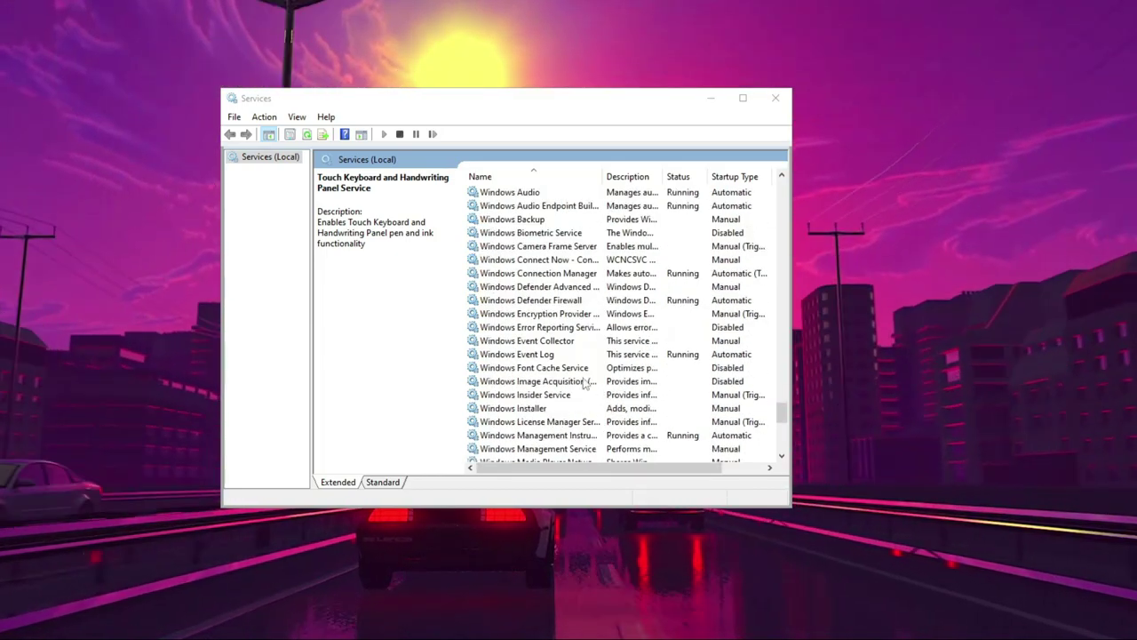
click(538, 327)
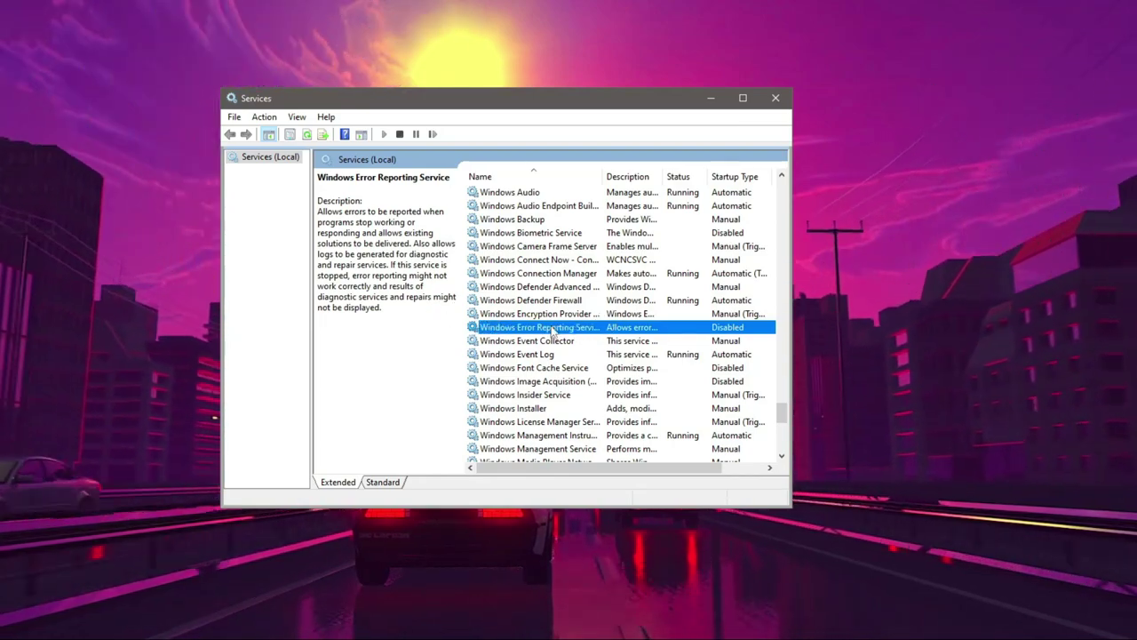
right_click(550, 326)
click(628, 459)
click(461, 294)
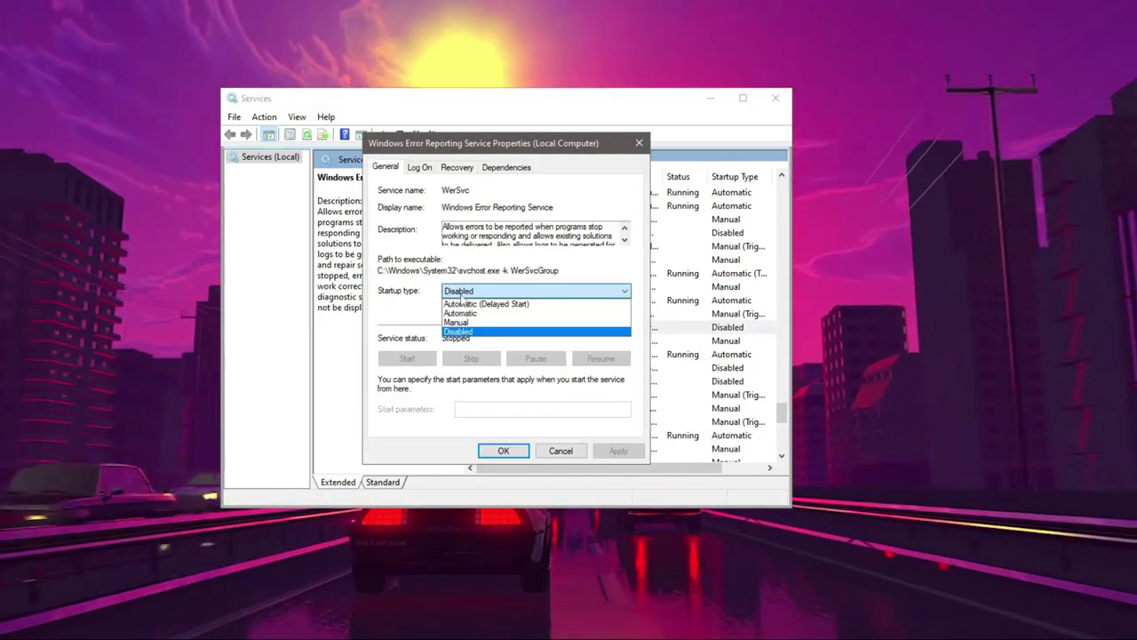
click(461, 332)
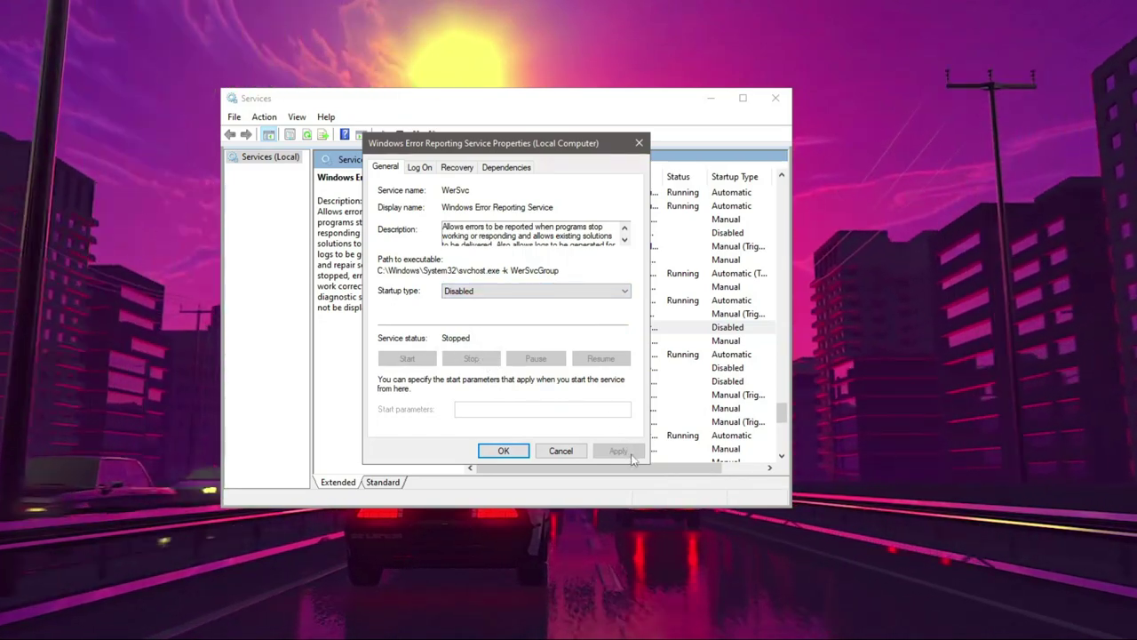
click(504, 452)
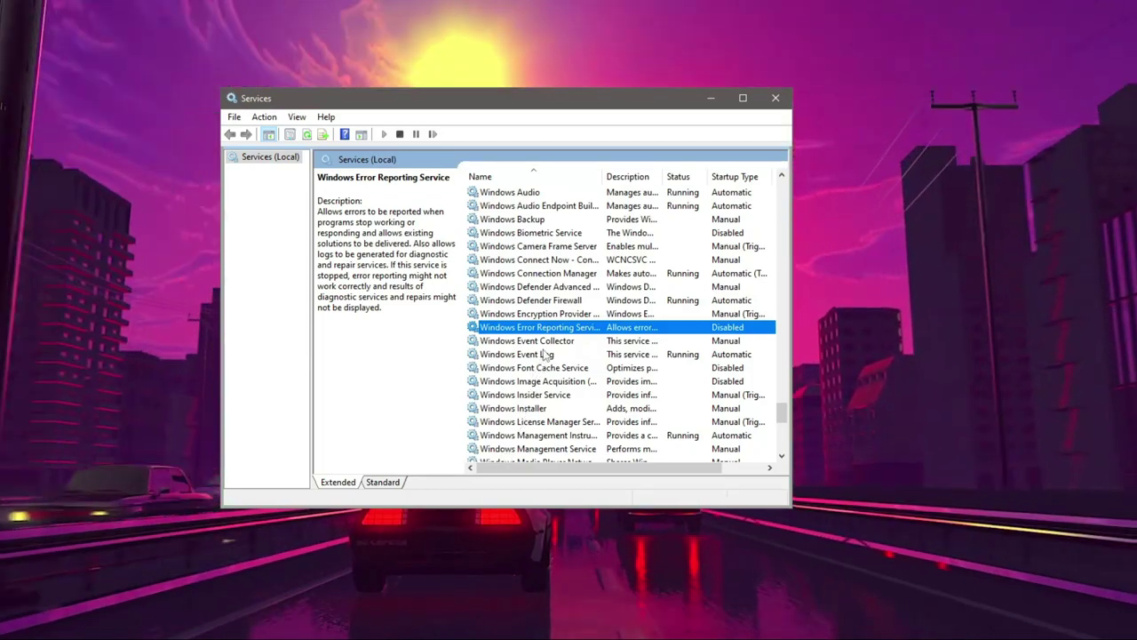
- Set the startup type of the Windows Image Acquisition (WIA) service to Disabled in its properties and confirm
click(557, 381)
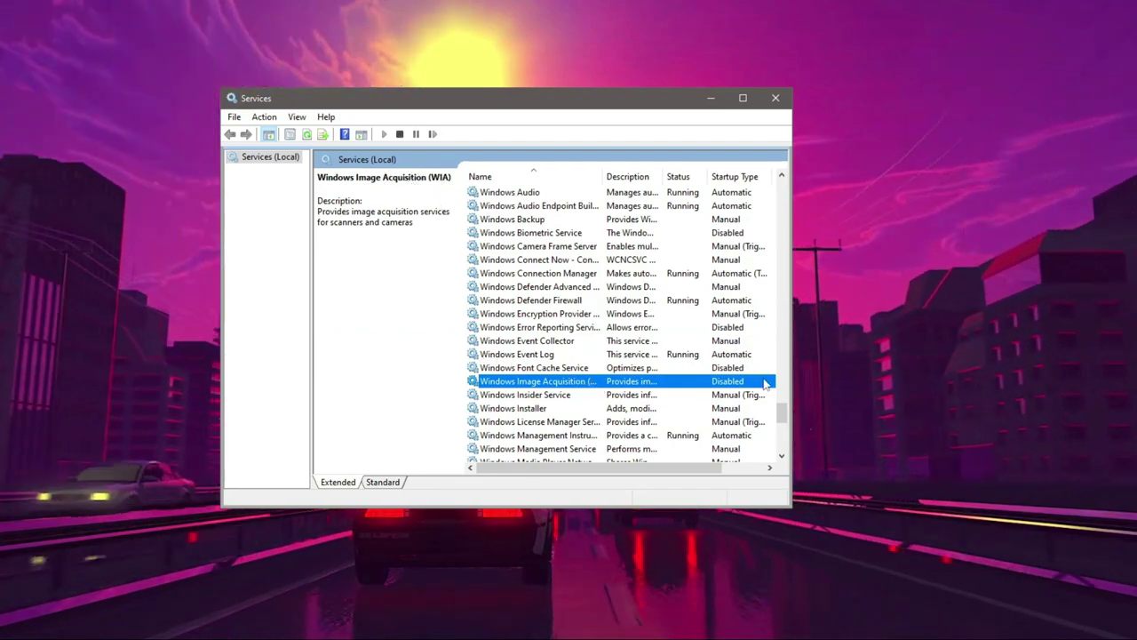
right_click(519, 388)
click(561, 515)
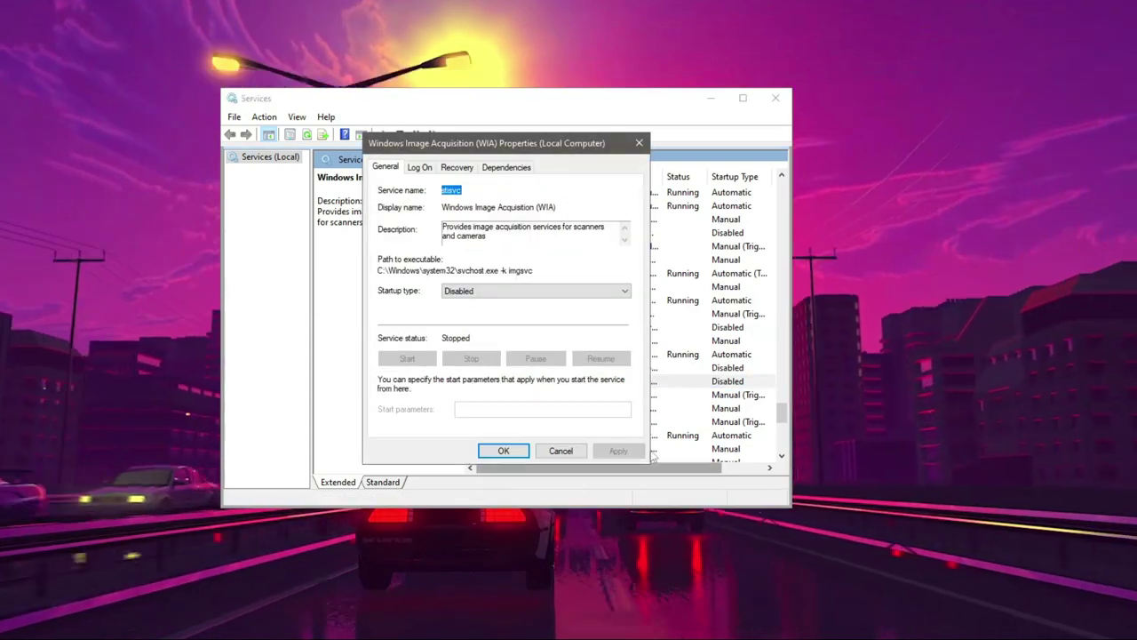
click(484, 292)
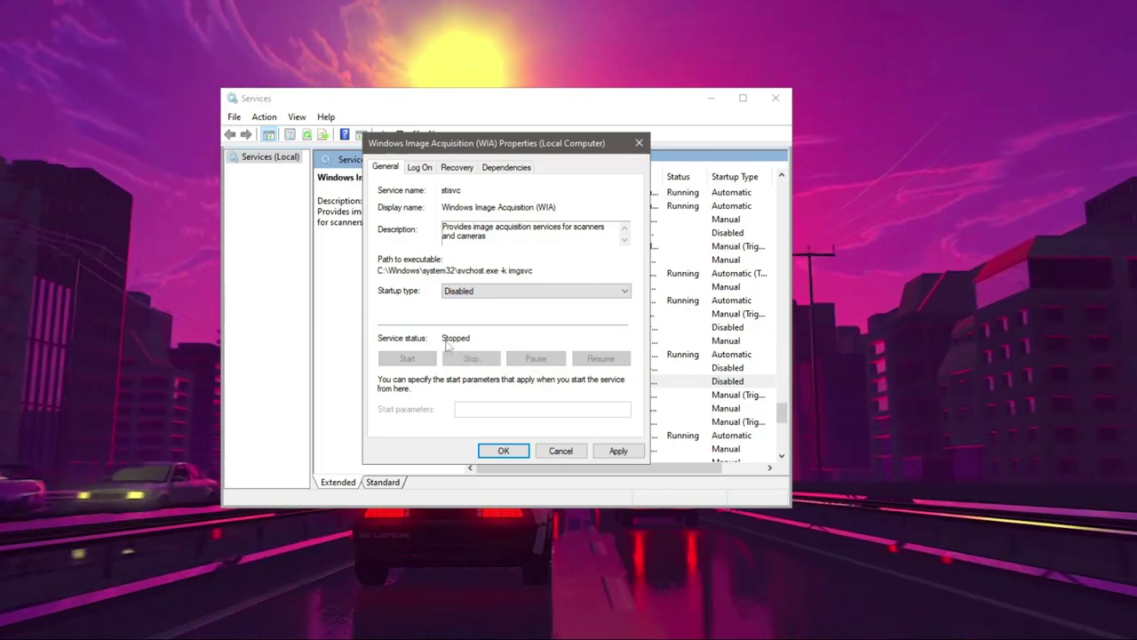
click(504, 451)
- Look over the remaining Windows services in the list and read the description of the Windows Search service
scroll(507, 444, down, 2)
scroll(508, 440, down, 1)
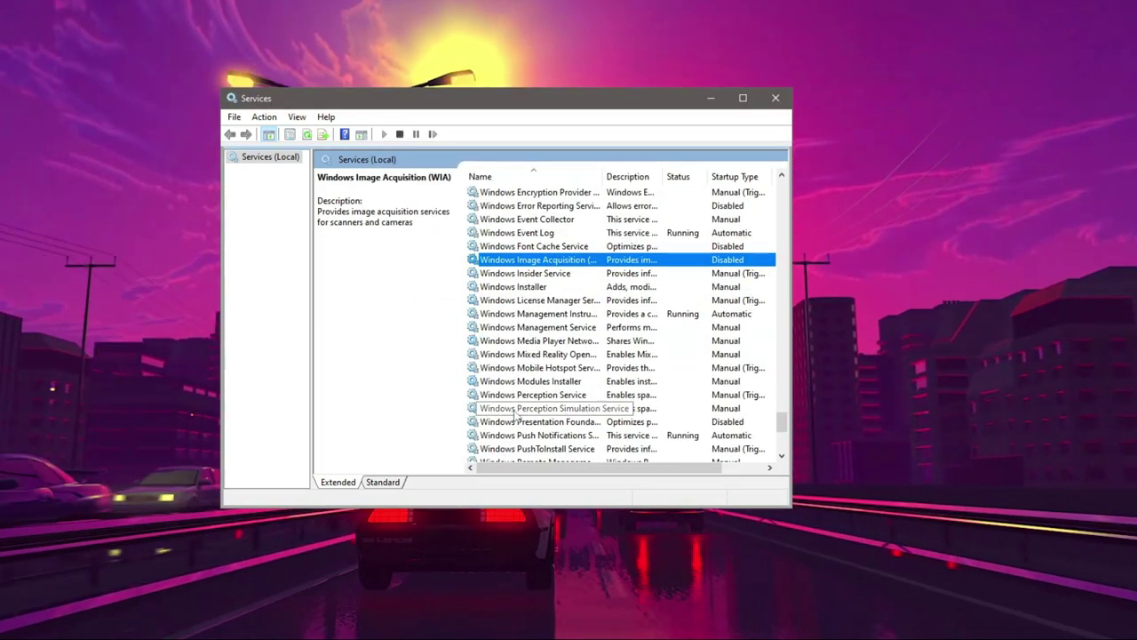
scroll(520, 423, down, 3)
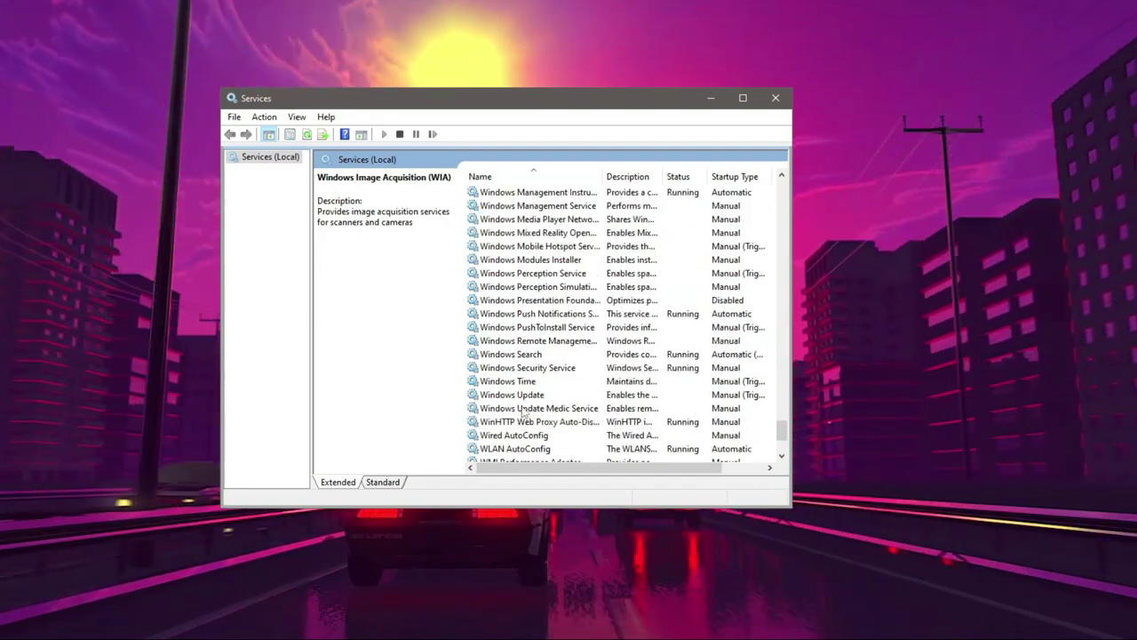
click(515, 354)
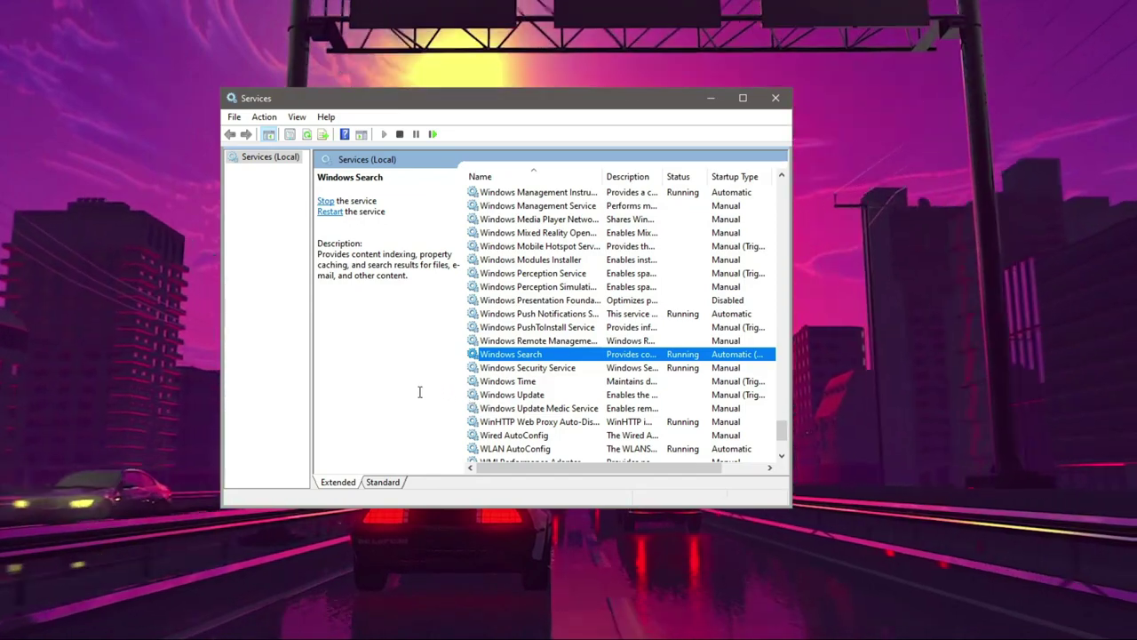
- Choose Disabled as the startup type in the Windows Update service's properties, and close the dialog without applying the change
click(491, 395)
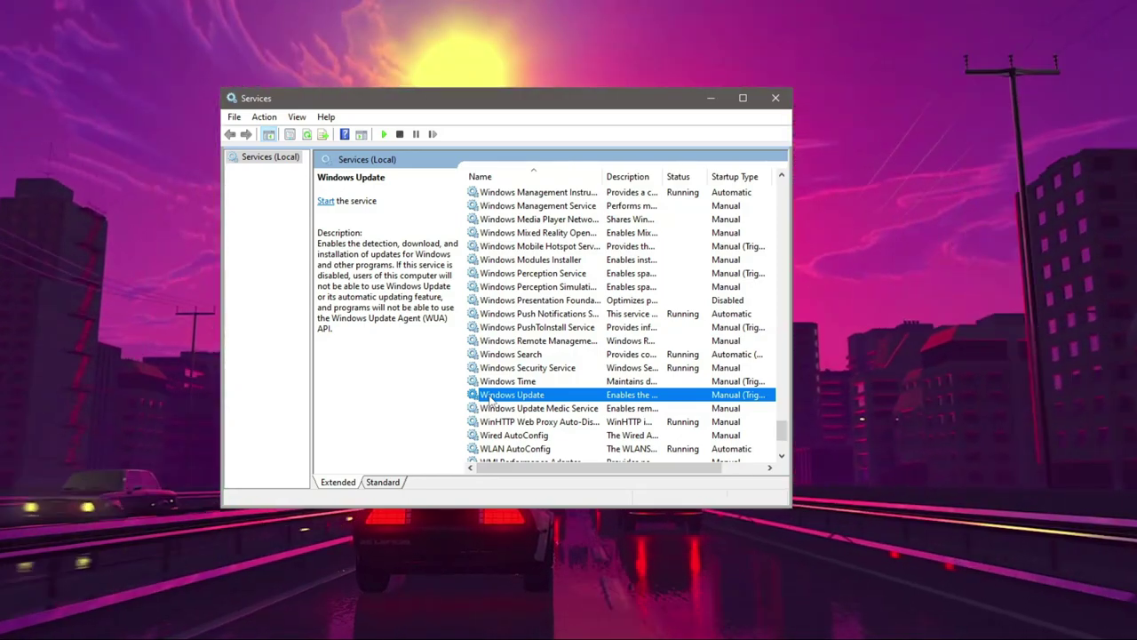
scroll(489, 401, down, 3)
right_click(548, 272)
click(669, 407)
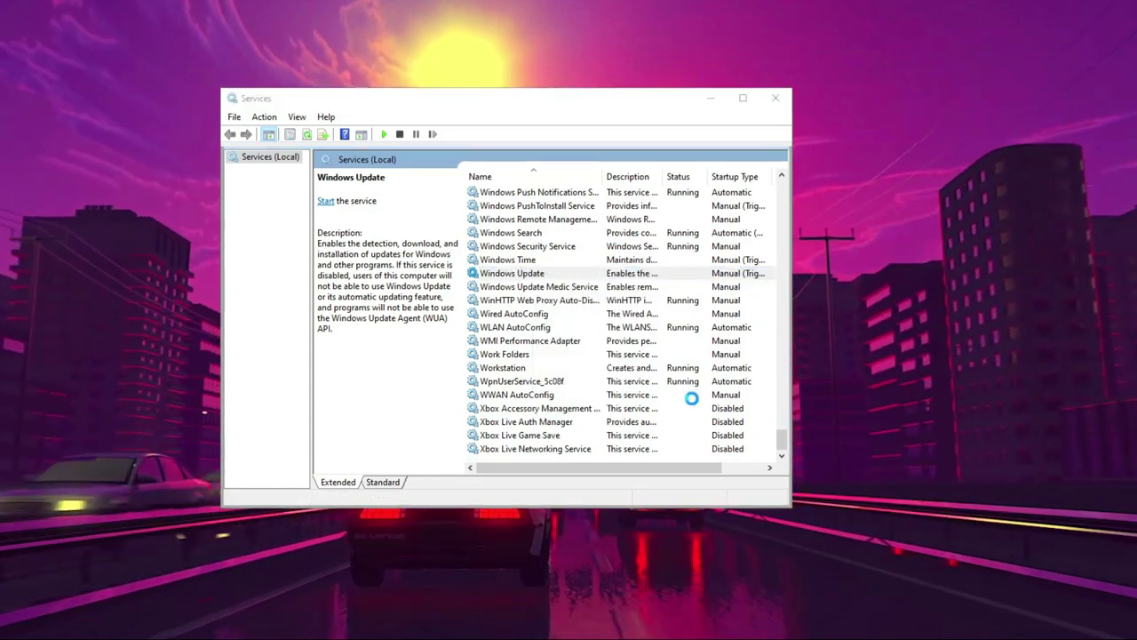
click(494, 290)
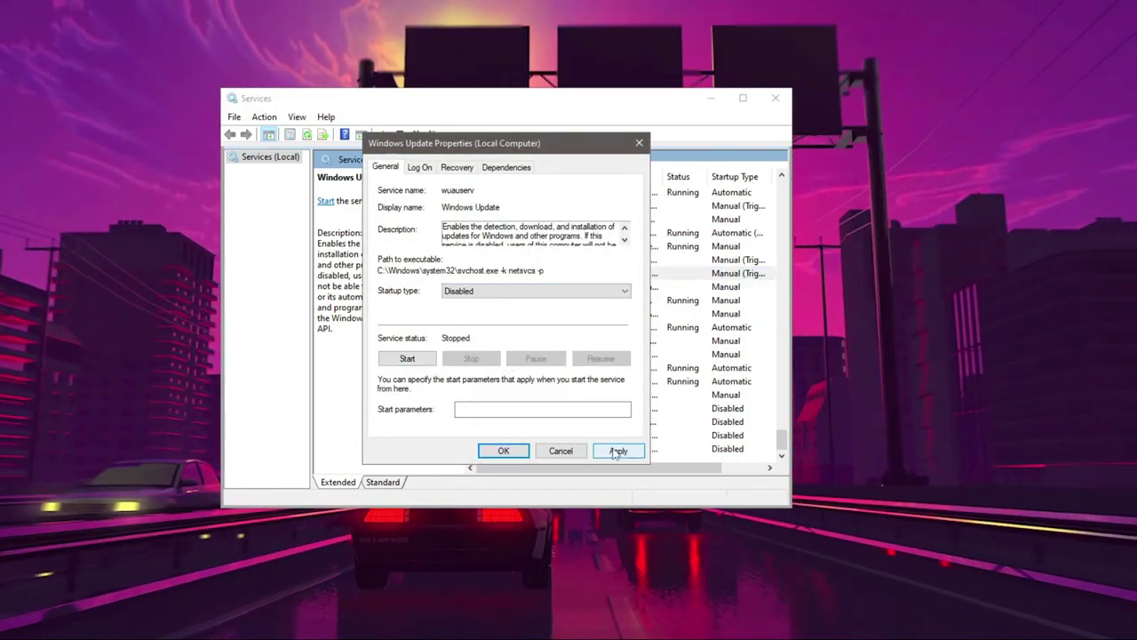
click(639, 143)
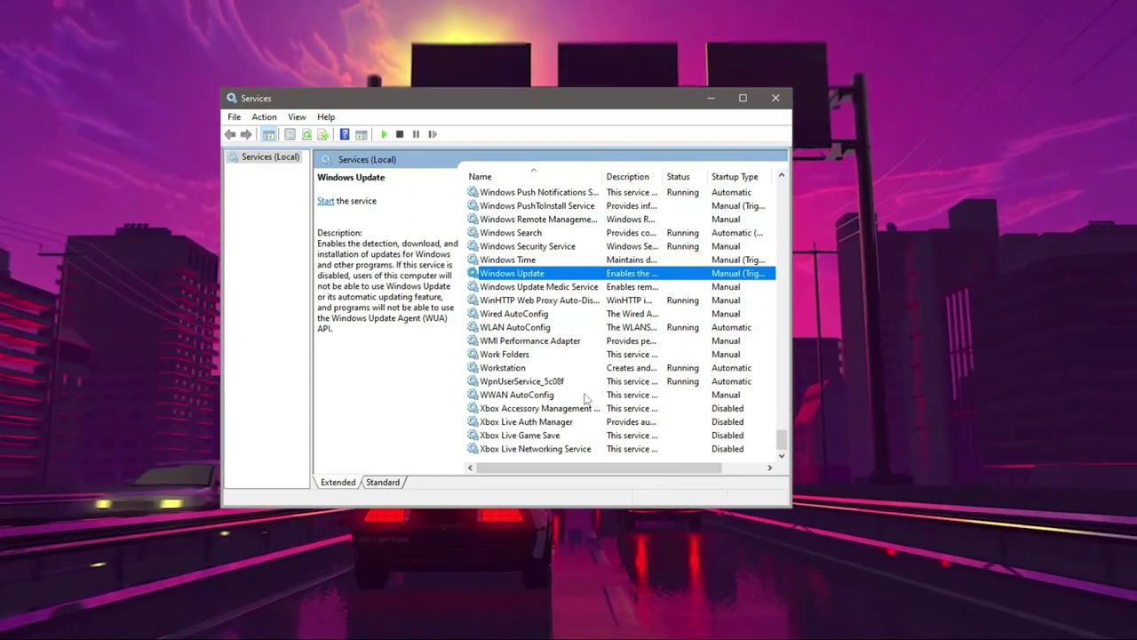
- Look through the service list a last time, close the Services console and refresh the desktop
scroll(586, 396, up, 4)
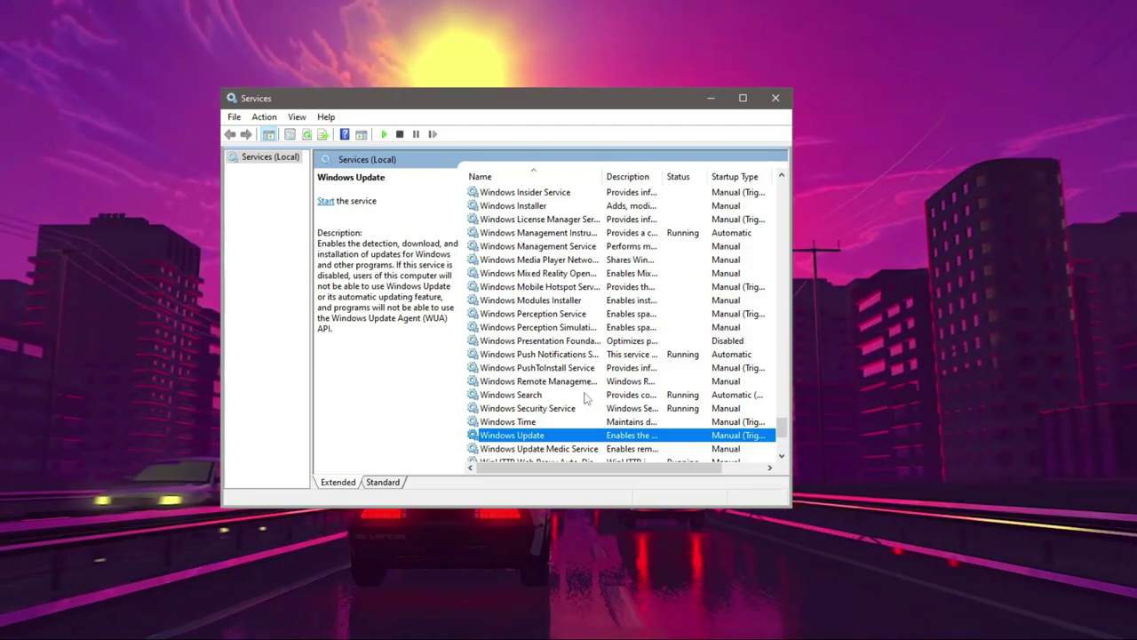
scroll(588, 398, down, 4)
scroll(590, 399, up, 15)
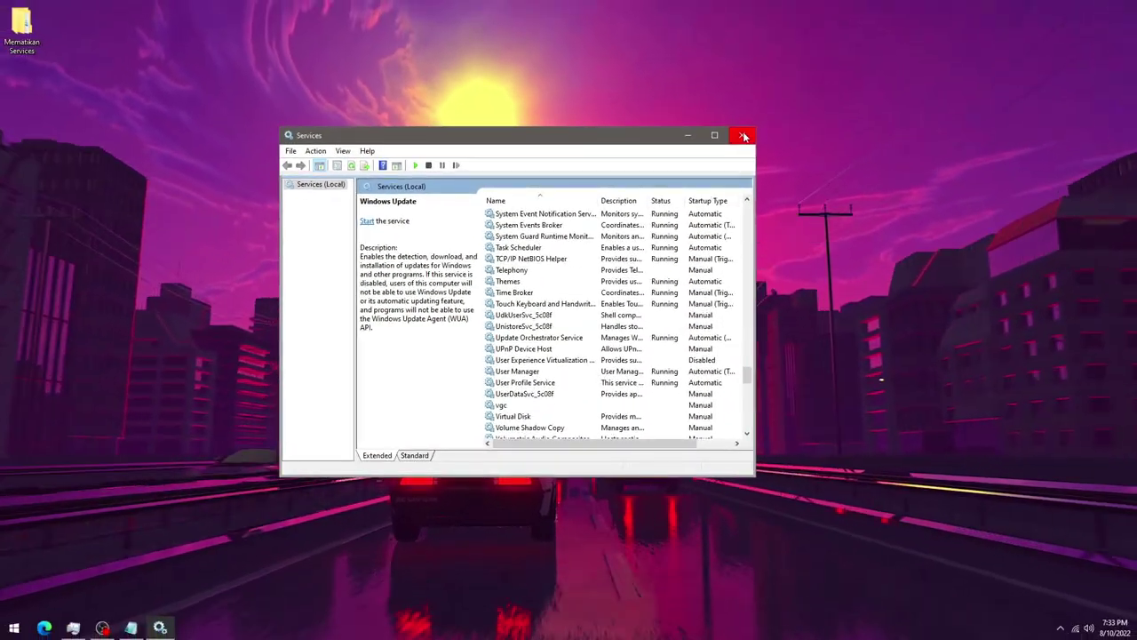
click(764, 108)
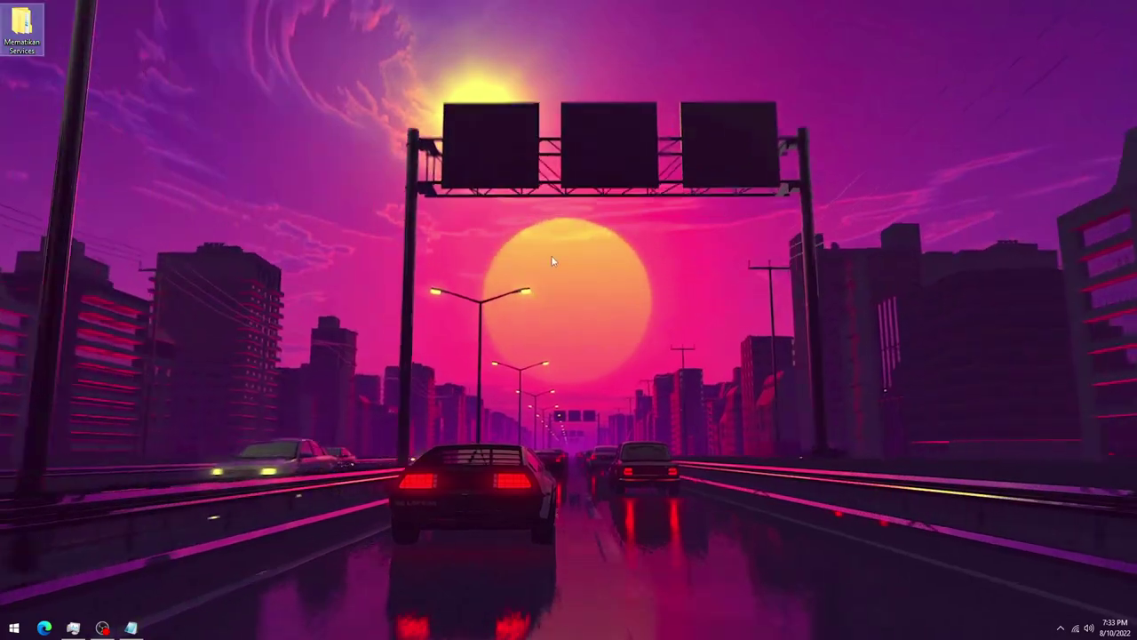
right_click(552, 254)
click(578, 288)
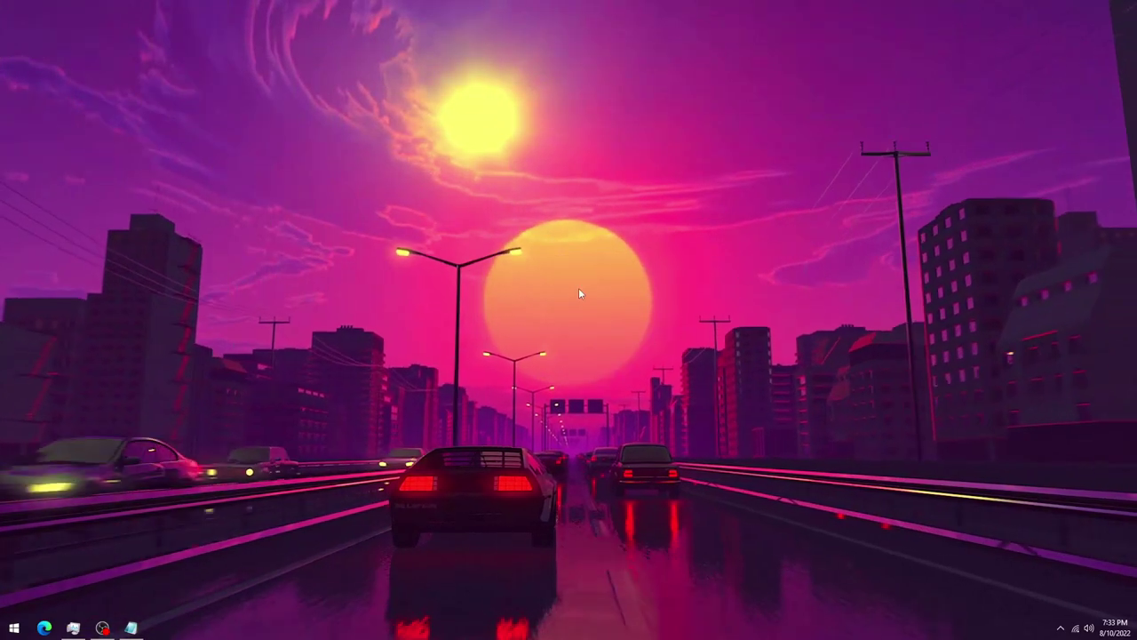